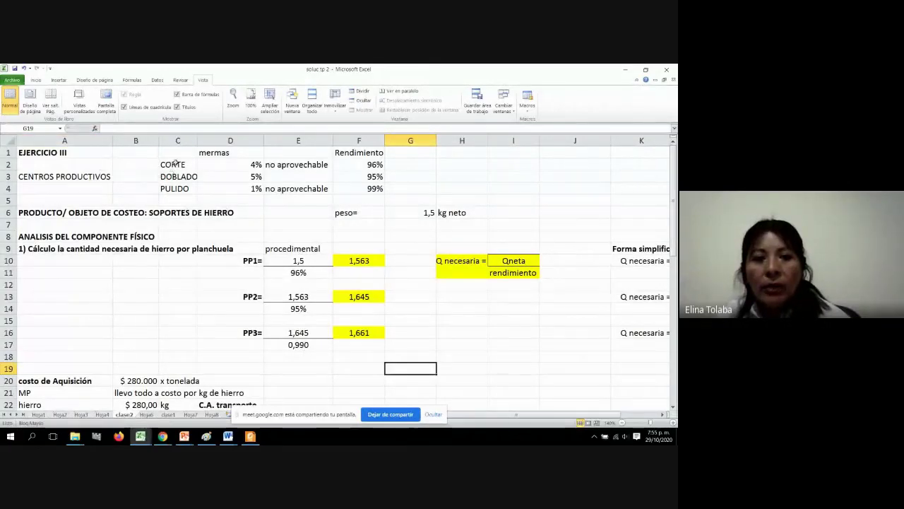
# Review the merma percentages of CORTE, DOBLADO and PULIDO and which of them are marked as no aprovechable
pyautogui.click(177, 169)
pyautogui.click(227, 163)
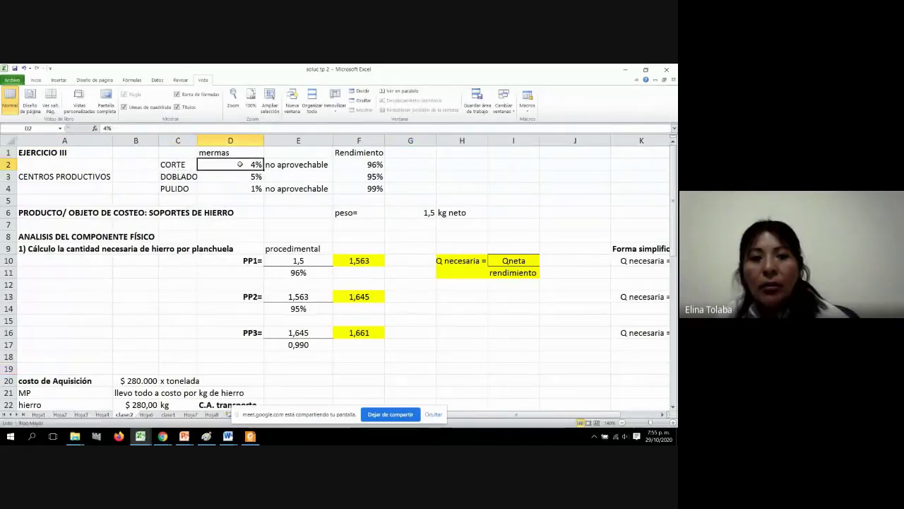
pyautogui.click(244, 176)
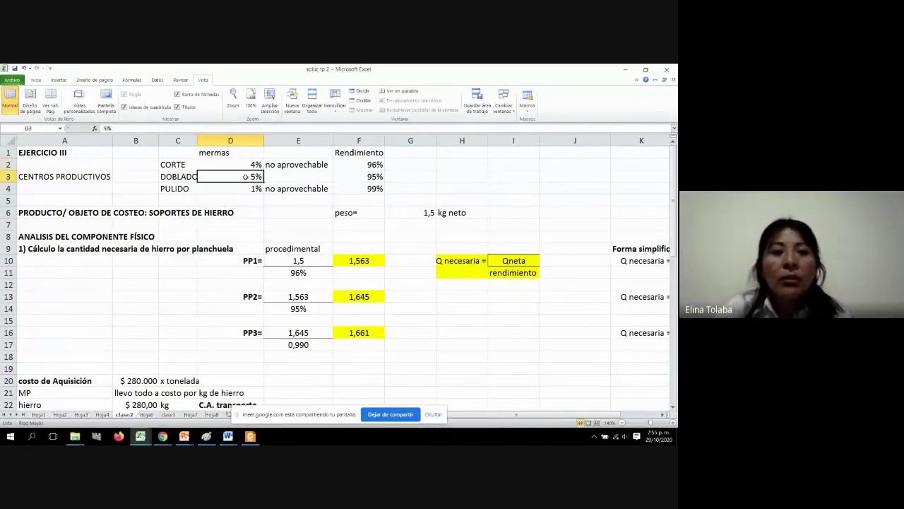
pyautogui.click(251, 191)
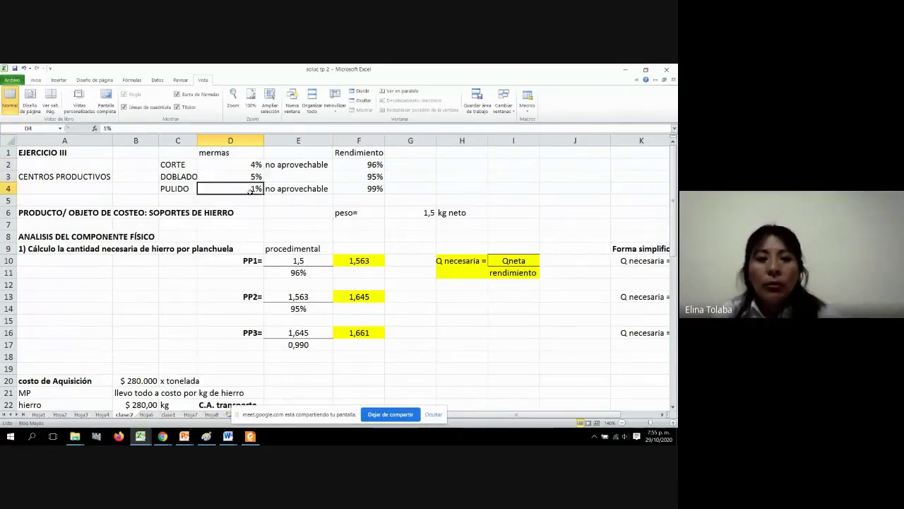
pyautogui.click(311, 165)
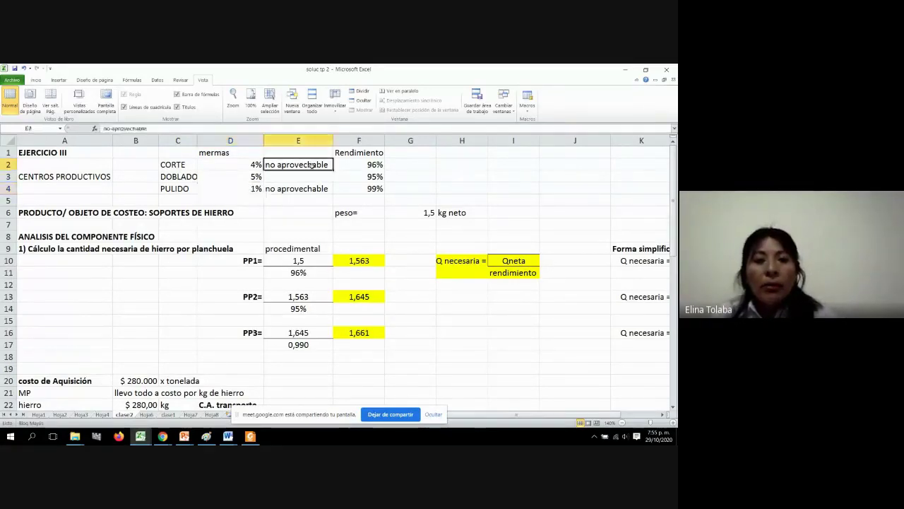
pyautogui.click(228, 165)
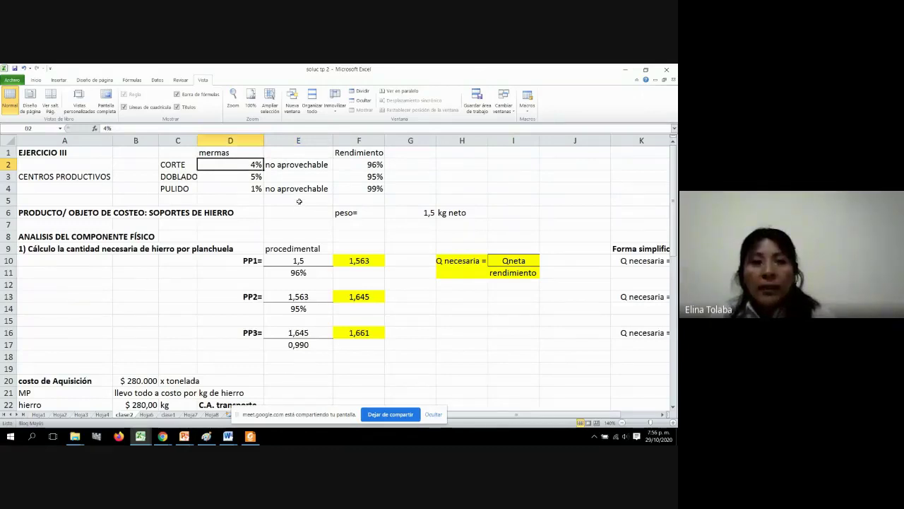
pyautogui.click(262, 189)
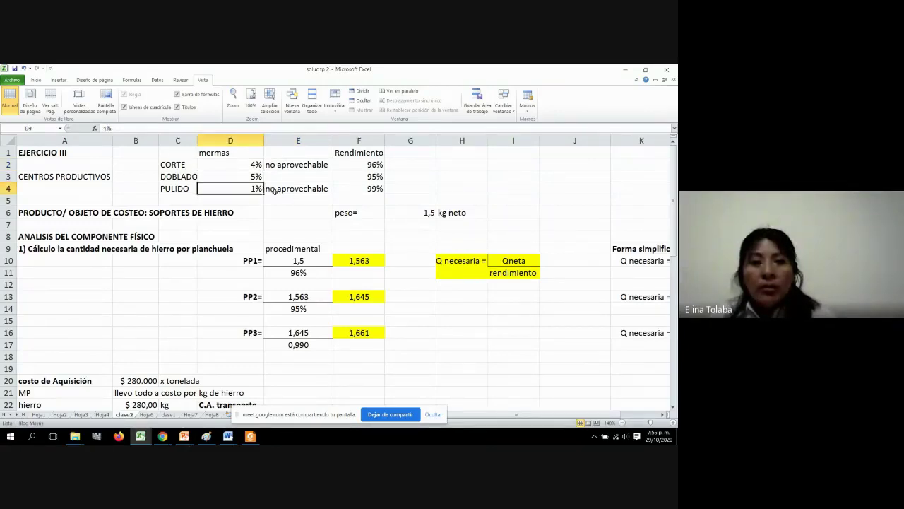
pyautogui.click(284, 195)
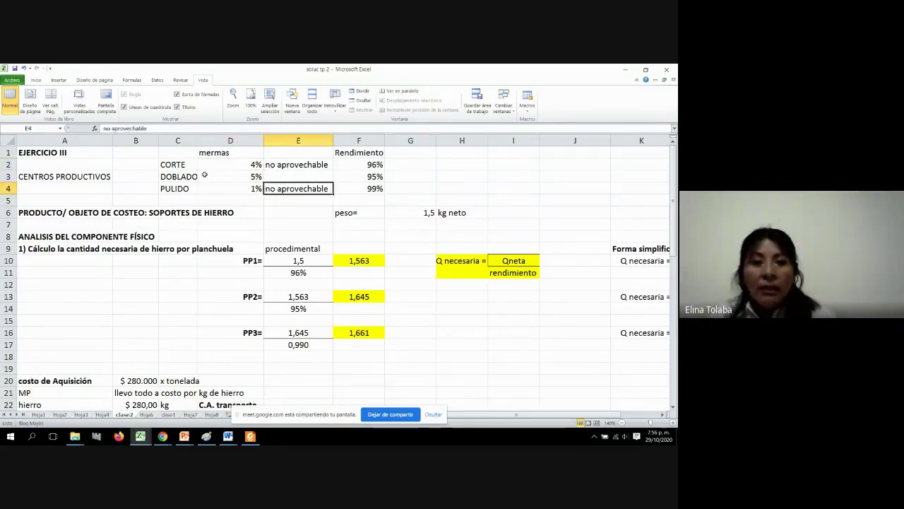
pyautogui.moveTo(193, 176); pyautogui.dragTo(370, 176)
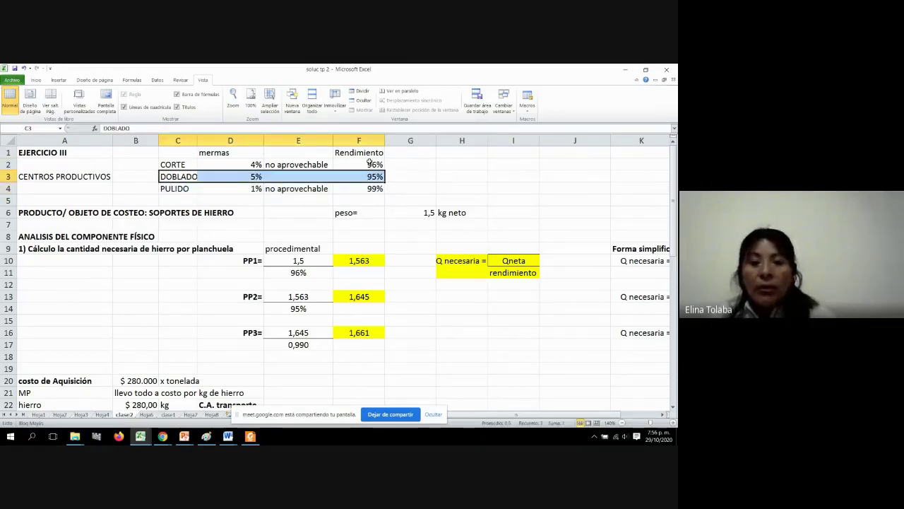
# Compare the CORTE merma with its Rendimiento formula and check the yield divisors used in PP1, PP2 and PP3
pyautogui.click(368, 164)
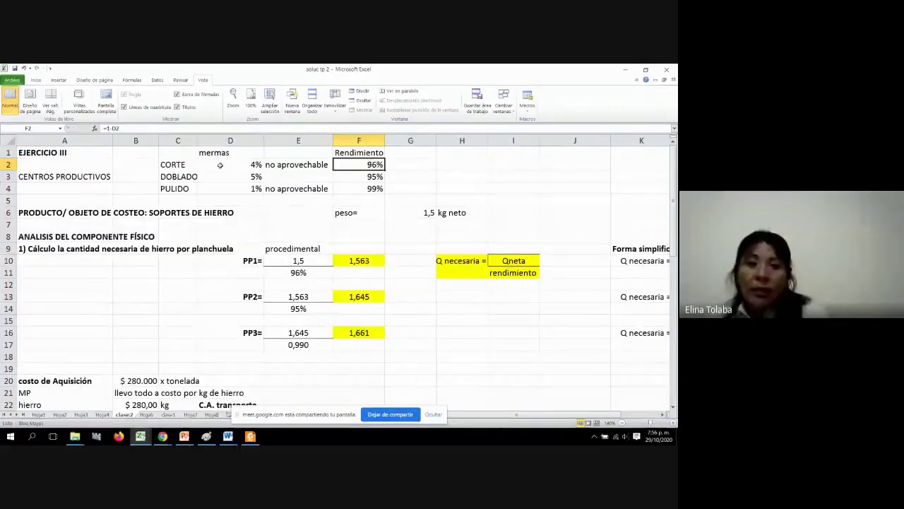
pyautogui.click(228, 169)
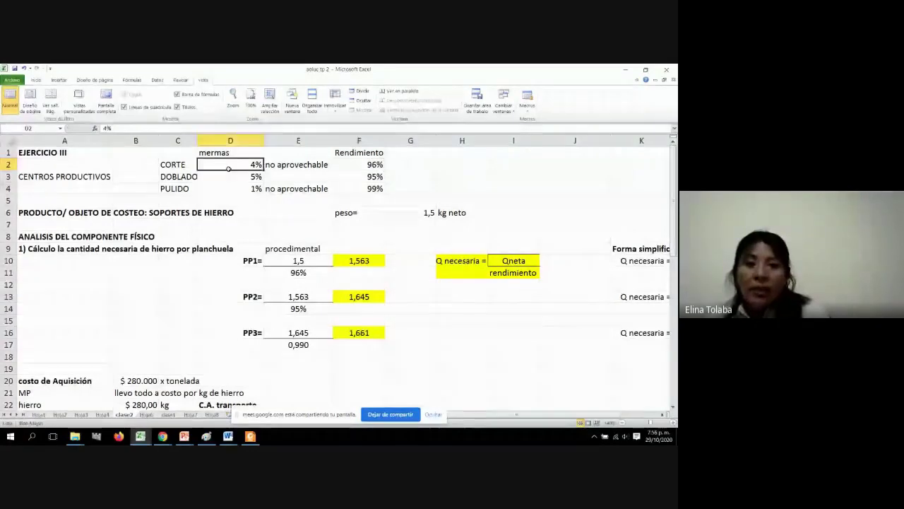
pyautogui.click(378, 165)
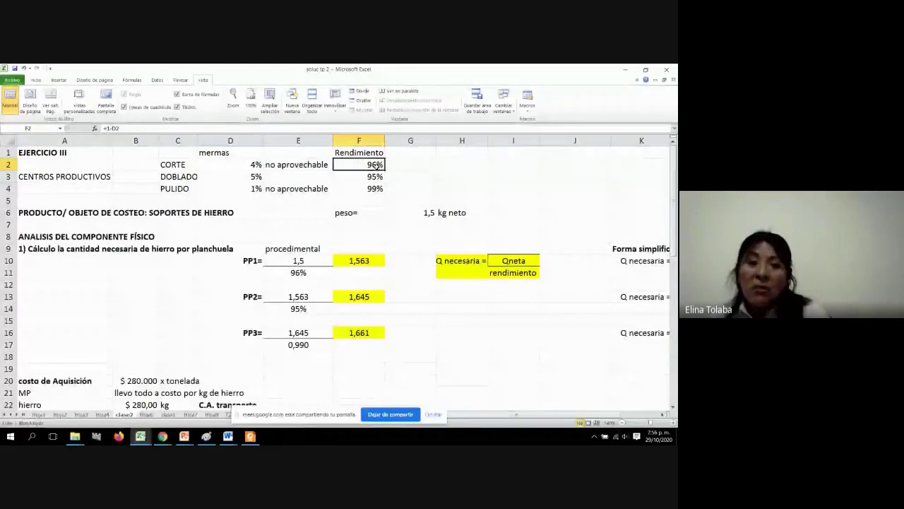
pyautogui.click(216, 161)
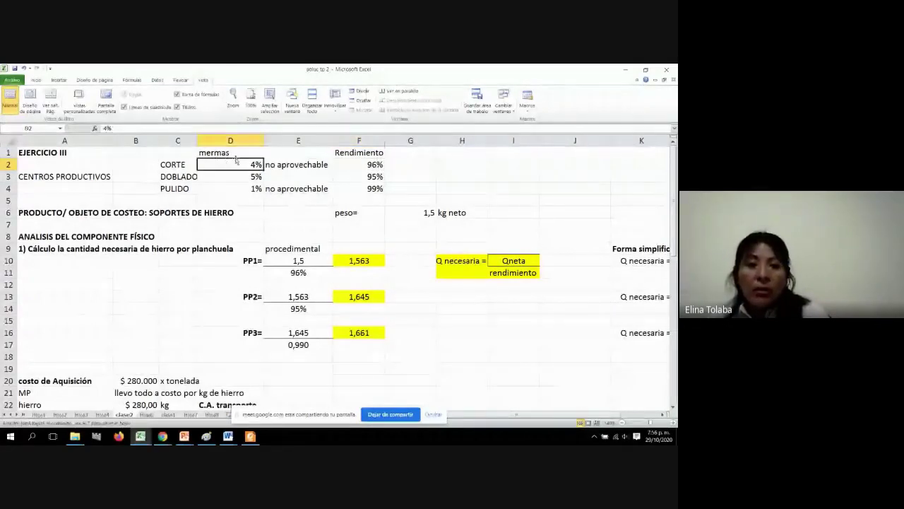
pyautogui.click(286, 273)
pyautogui.click(302, 310)
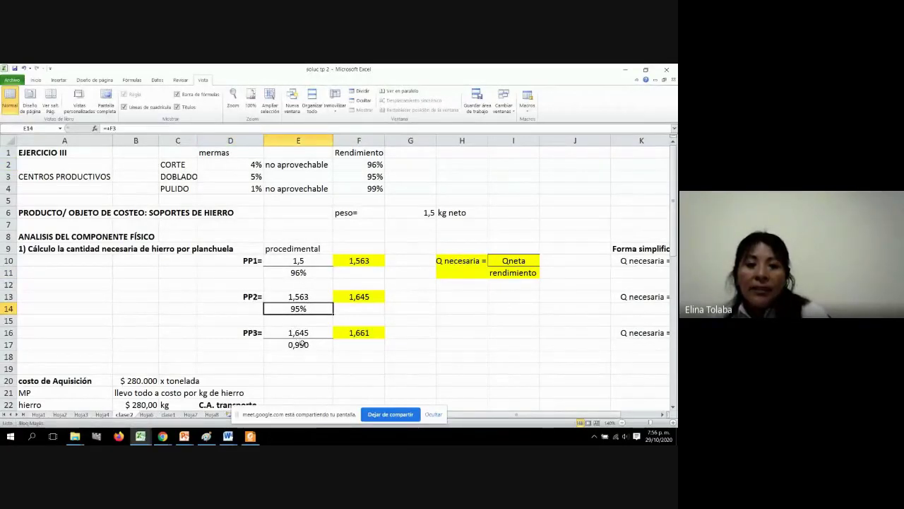
pyautogui.click(302, 344)
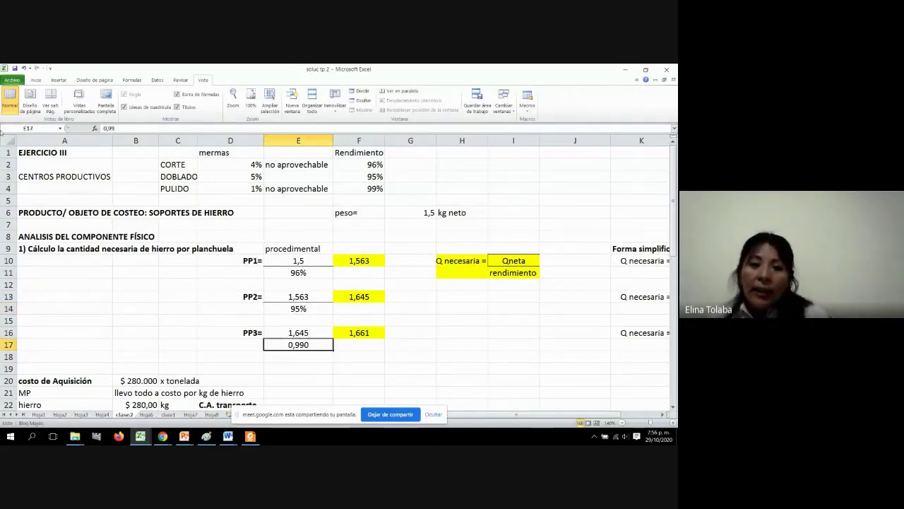
# Examine the Q necesaria formula, Qneta over rendimiento, and how the PP1 calculation applies it
pyautogui.click(465, 263)
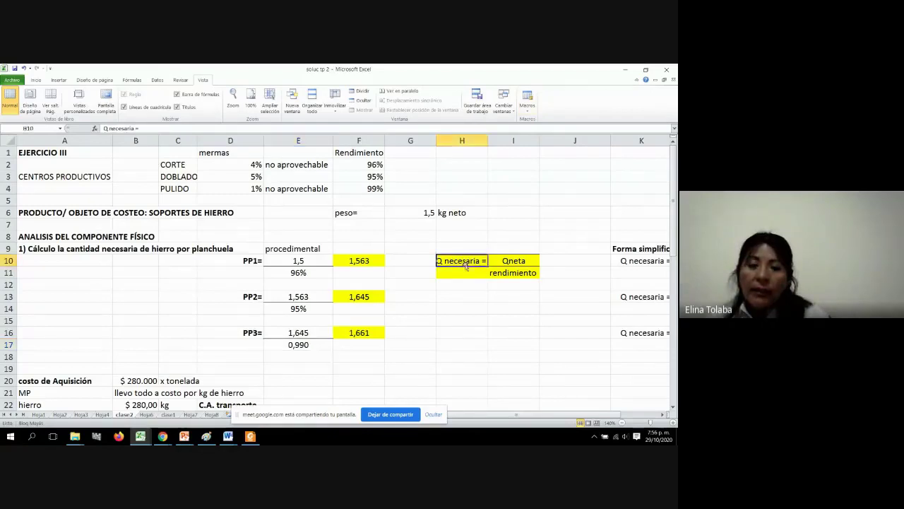
pyautogui.click(517, 261)
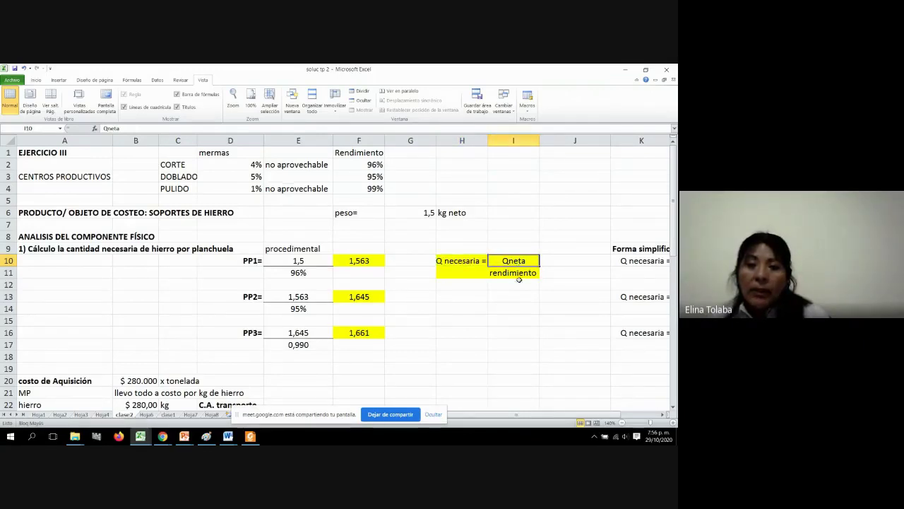
pyautogui.click(520, 276)
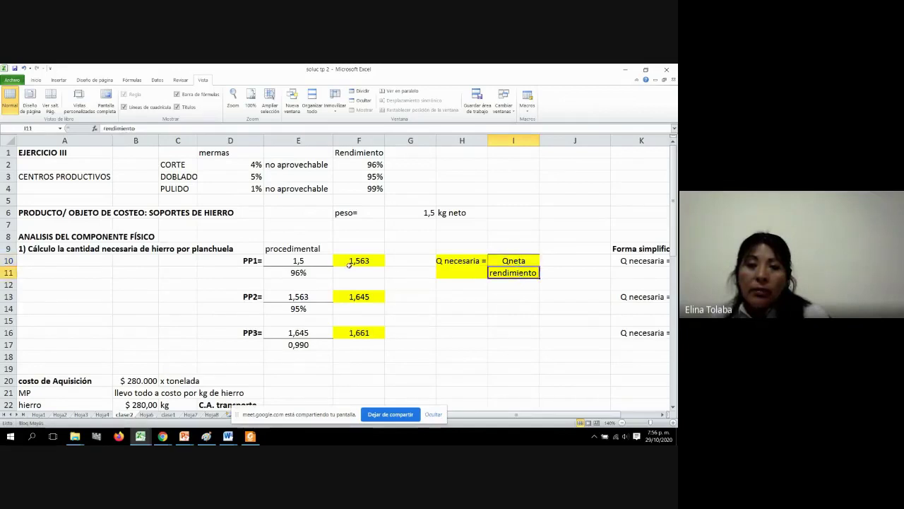
pyautogui.click(331, 262)
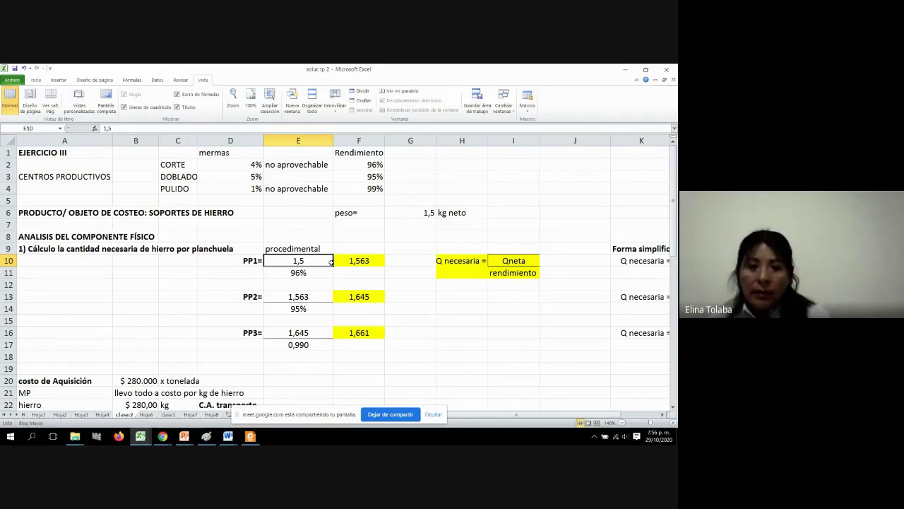
pyautogui.scroll(-1, 331, 262)
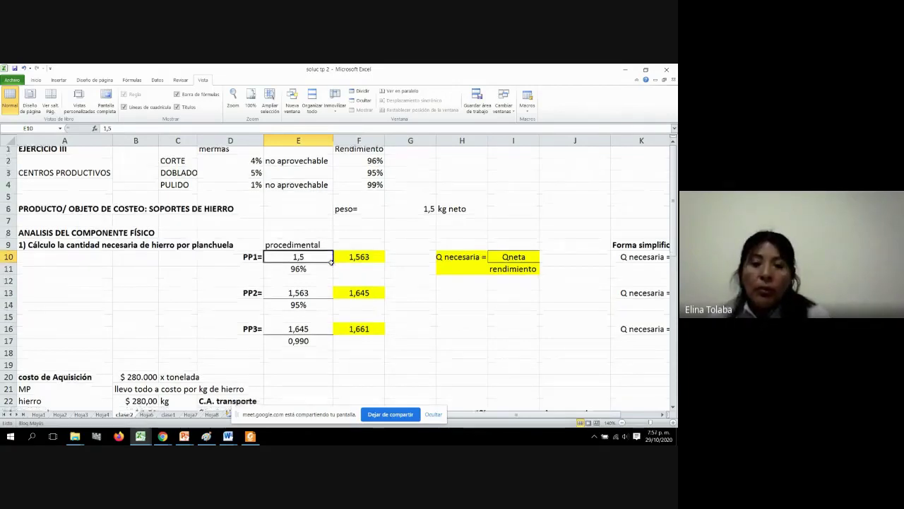
pyautogui.scroll(-1, 331, 262)
pyautogui.keyDown('shift'); pyautogui.click(332, 262); pyautogui.keyUp('shift')
pyautogui.click(353, 250)
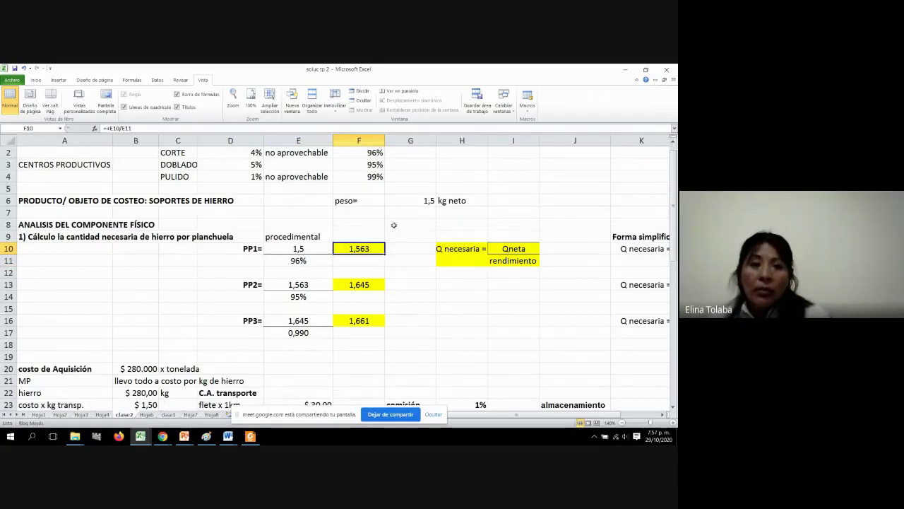
# Inspect the numerator, divisor and result cells of the PP2 and PP3 calculations in the procedimental section
pyautogui.click(303, 298)
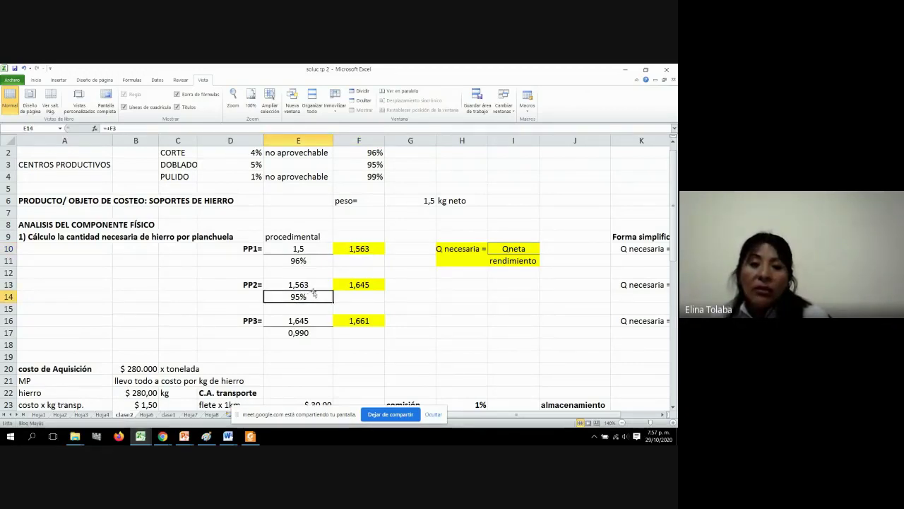
pyautogui.click(317, 284)
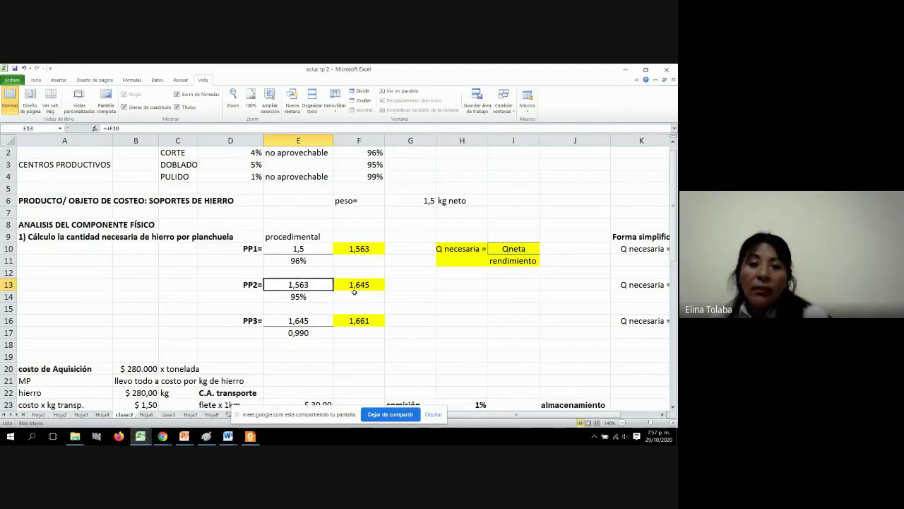
pyautogui.click(359, 284)
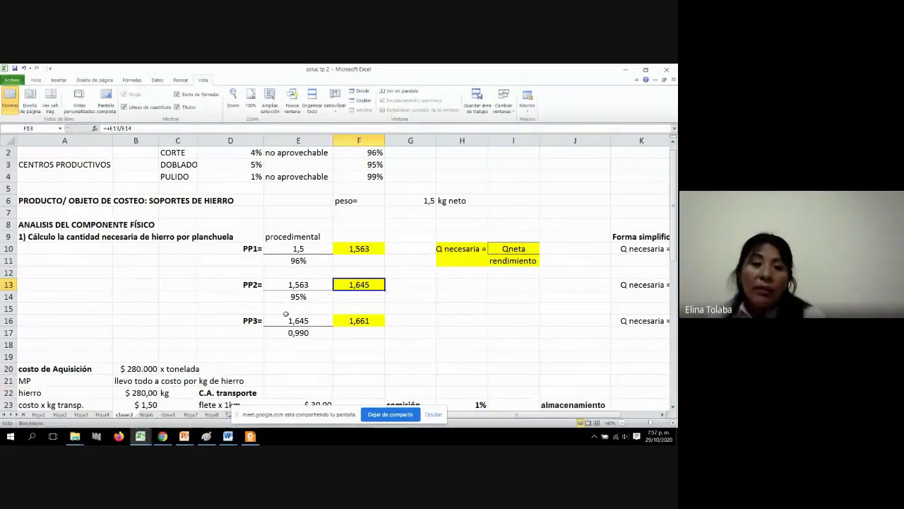
pyautogui.click(292, 323)
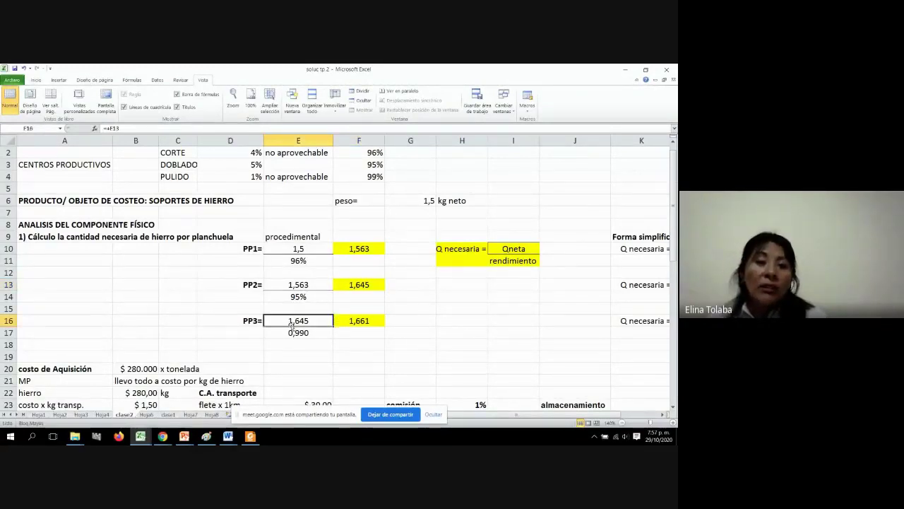
pyautogui.click(308, 336)
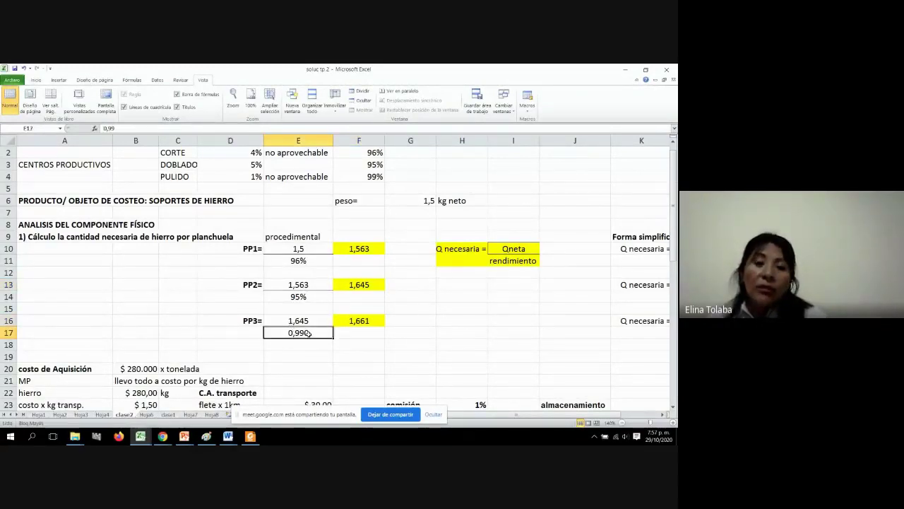
pyautogui.click(368, 320)
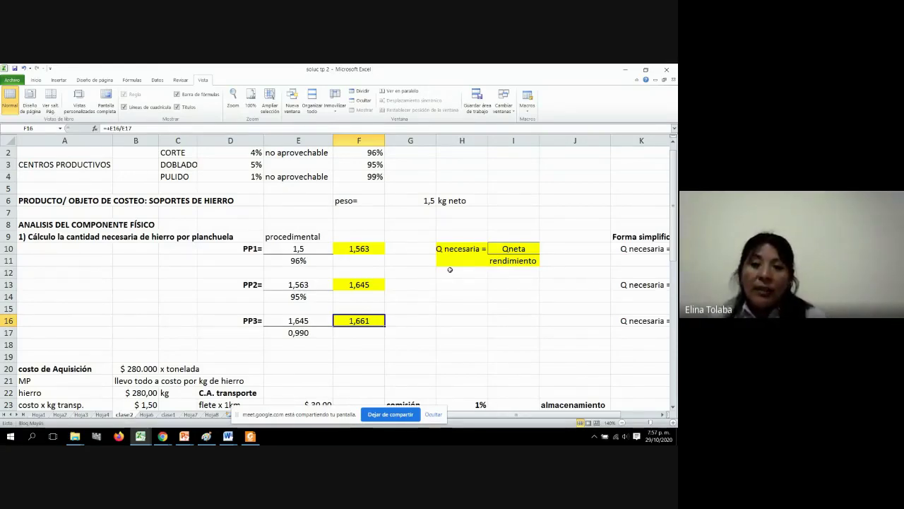
# Examine the Forma simplificada calculation of Q necesaria, including the formula in L14 that multiplies the three yields
pyautogui.hscroll(2, 449, 269)
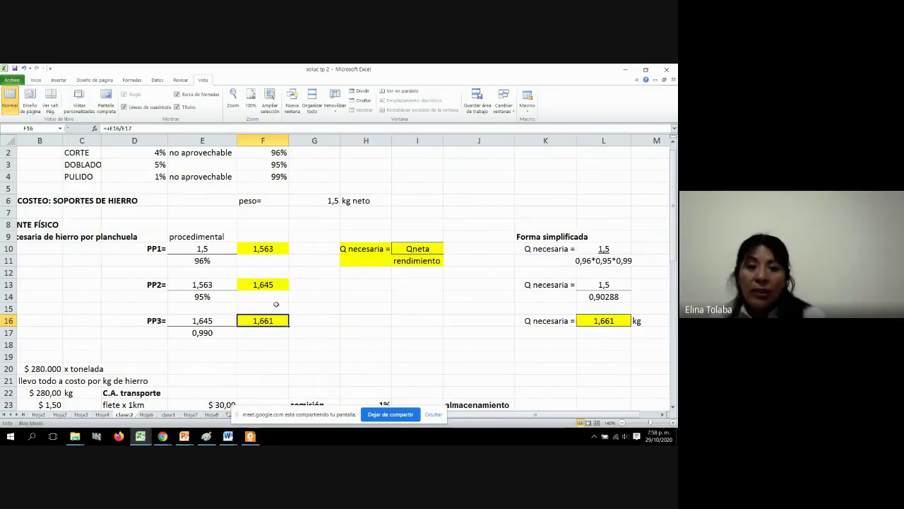
pyautogui.click(531, 251)
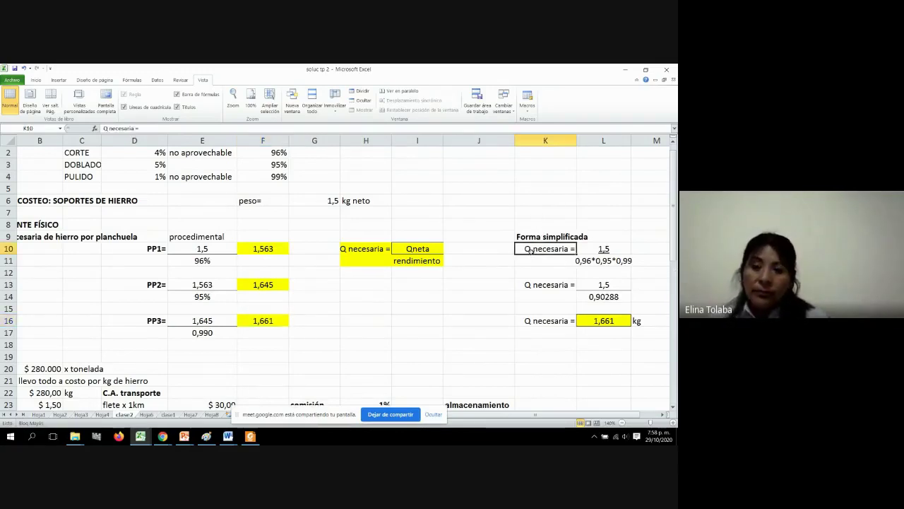
pyautogui.hscroll(1, 531, 250)
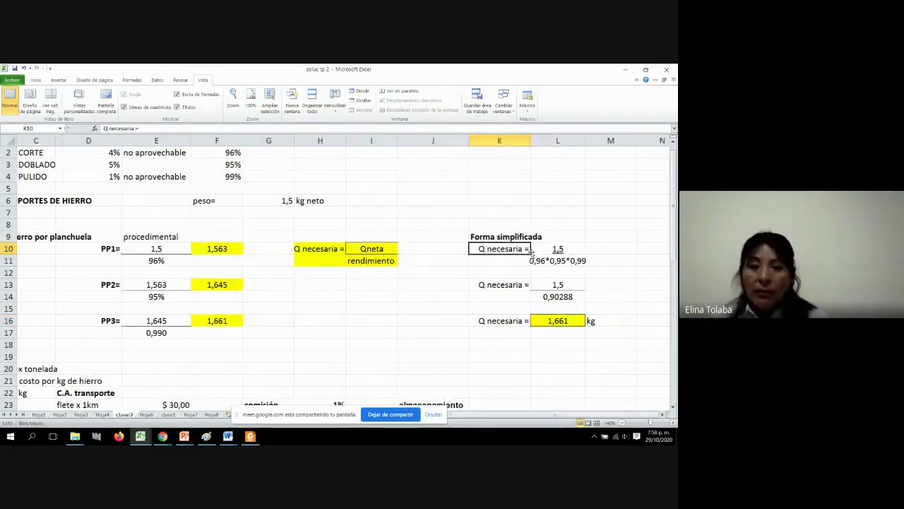
pyautogui.scroll(1, 531, 251)
pyautogui.hscroll(1, 531, 251)
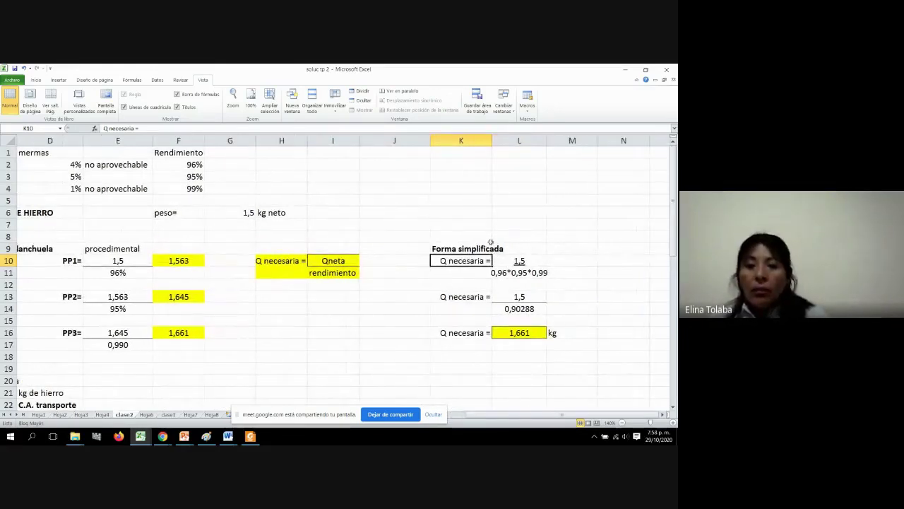
pyautogui.click(518, 260)
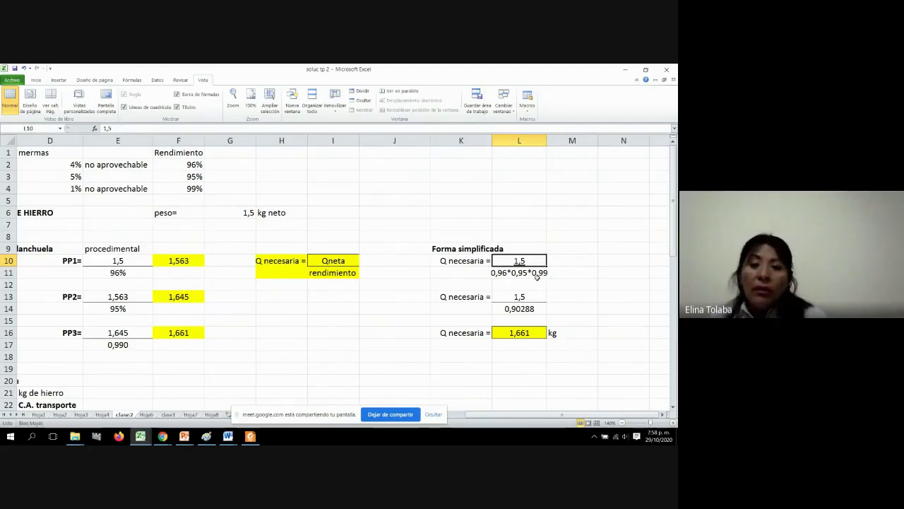
pyautogui.click(538, 275)
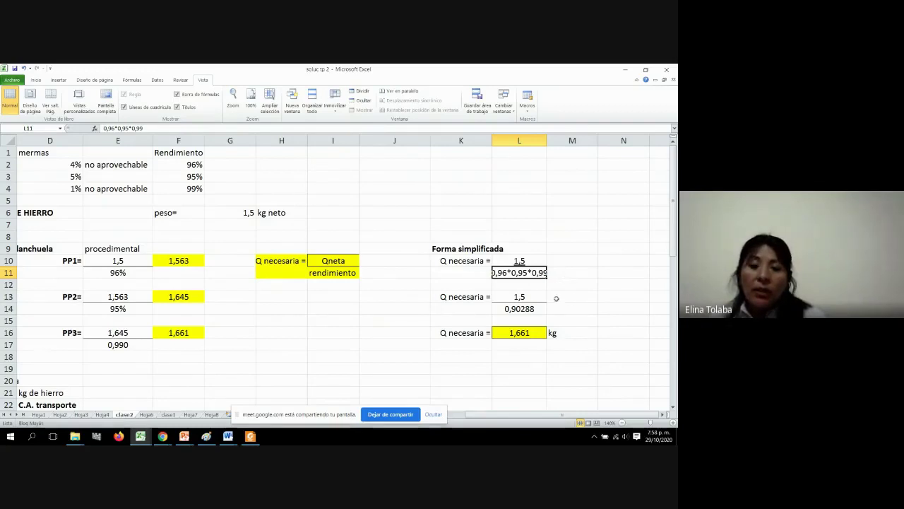
pyautogui.click(533, 309)
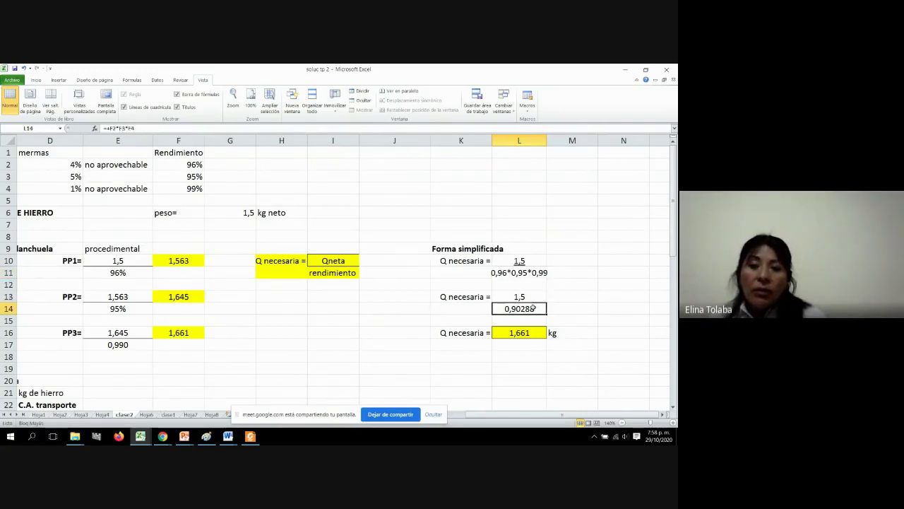
pyautogui.doubleClick(533, 309)
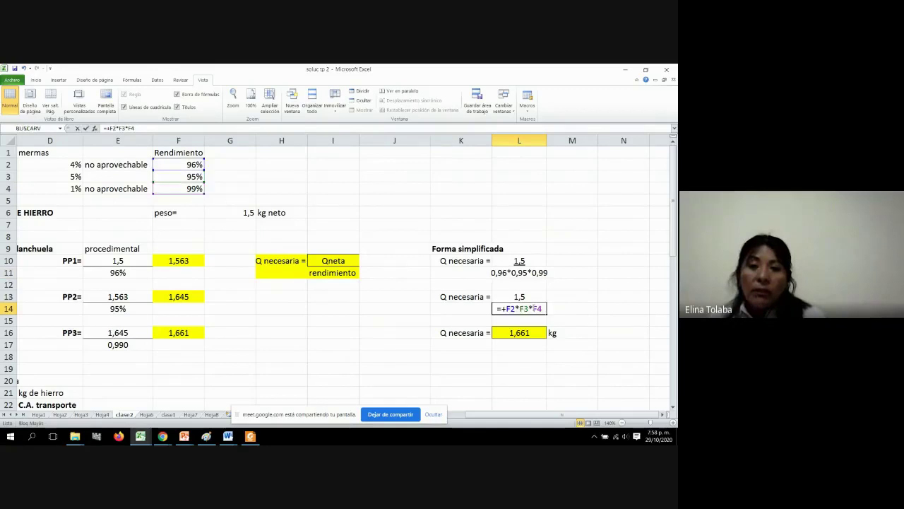
pyautogui.press('Return')
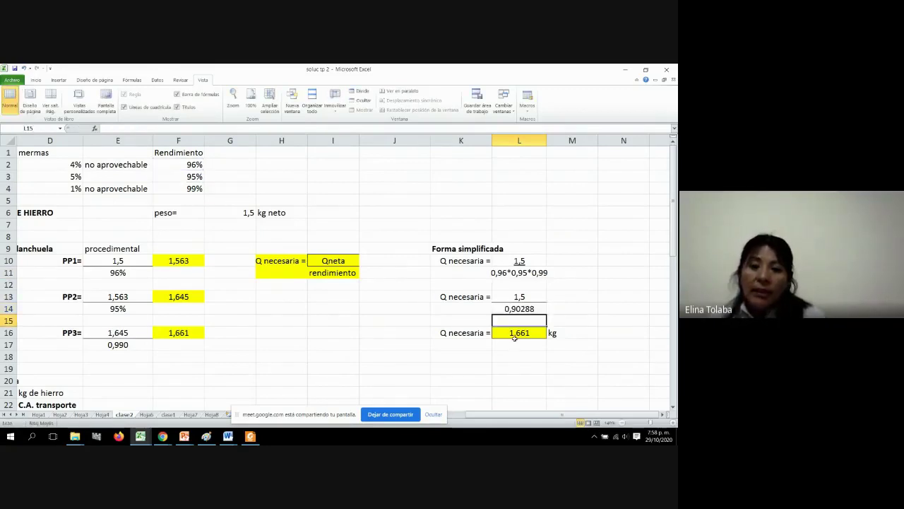
# Compare the final Q necesaria in the Forma simplificada section with the PP3 result of the procedimental calculation
pyautogui.click(515, 333)
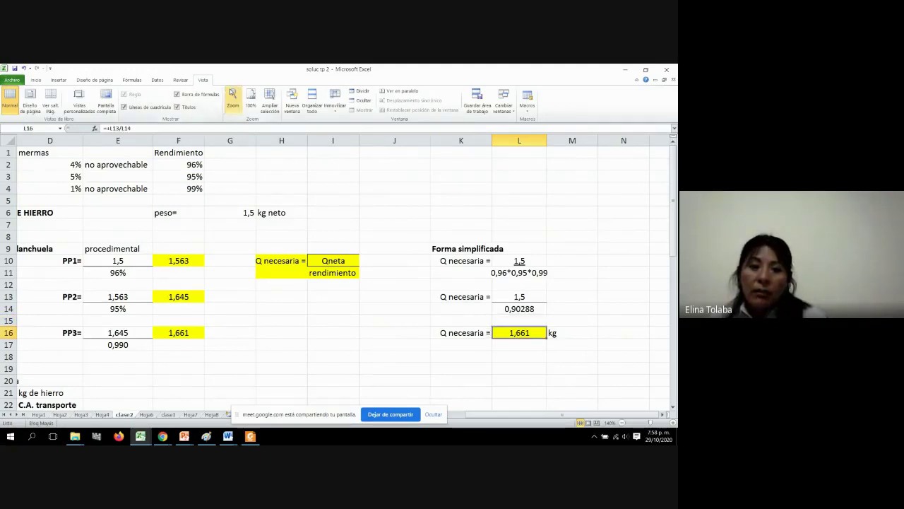
pyautogui.moveTo(205, 436)
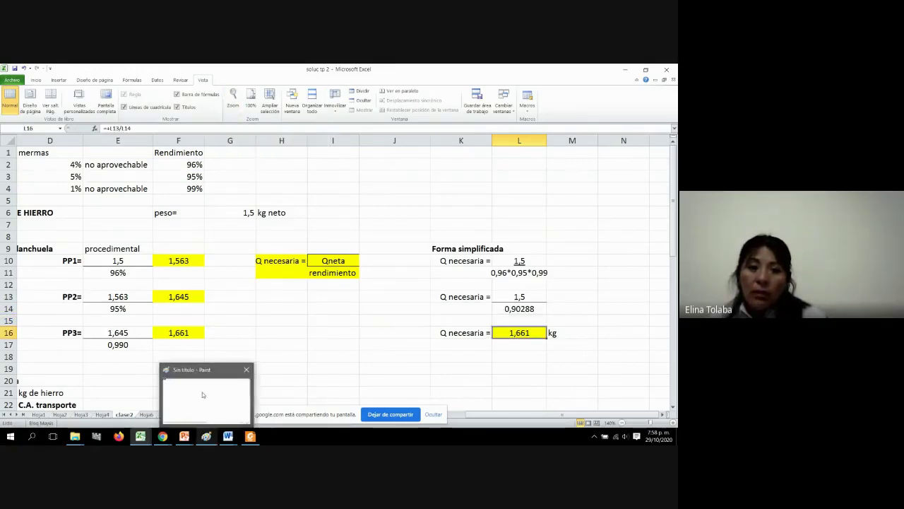
pyautogui.moveTo(203, 393)
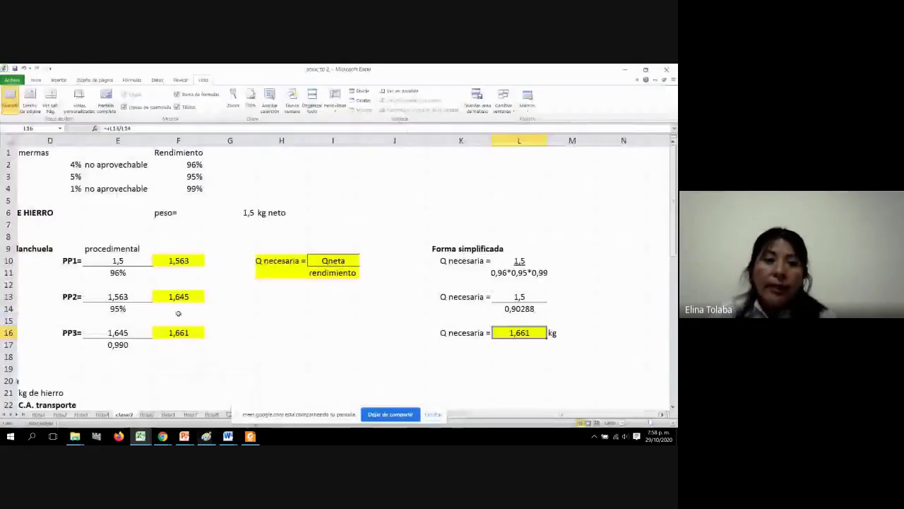
pyautogui.click(179, 329)
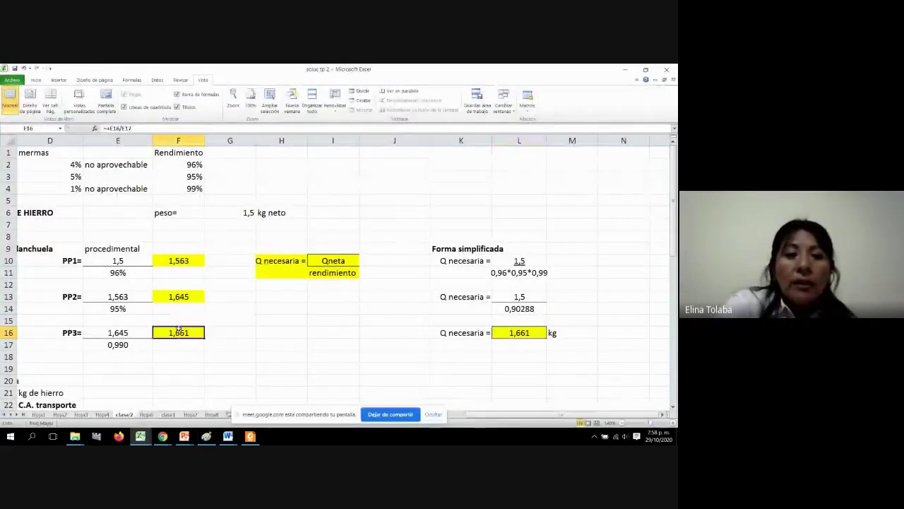
pyautogui.click(523, 332)
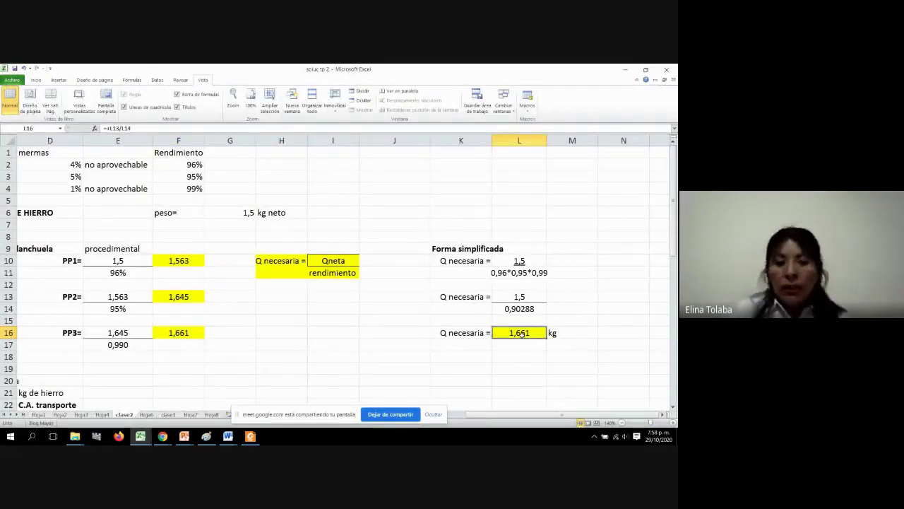
# Switch to the tp2_2020 document in Word and read the iron price, transport, storage costs and SE PIDE tasks of the exercise
pyautogui.hscroll(-1, 523, 332)
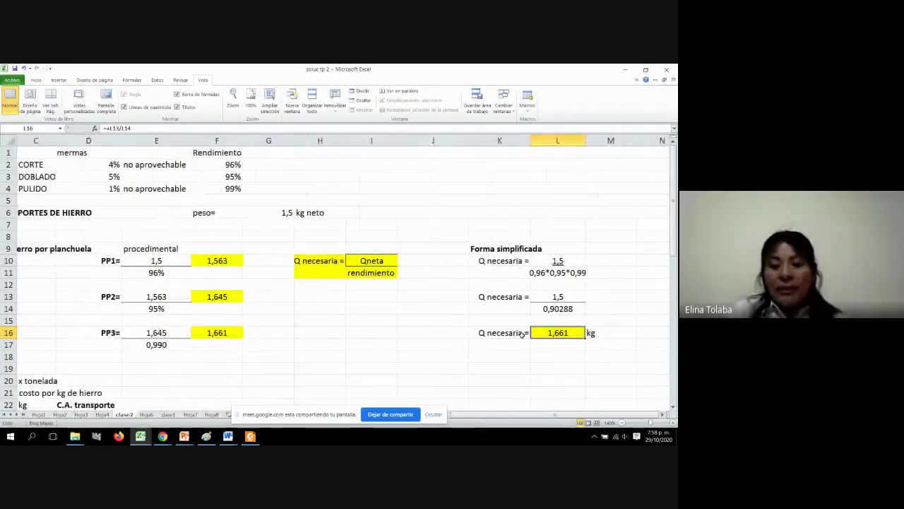
pyautogui.hscroll(-1, 522, 333)
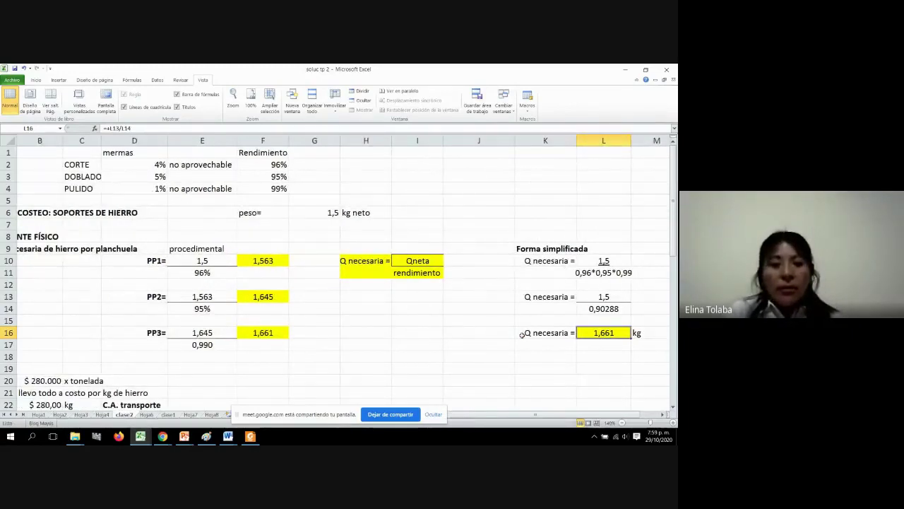
pyautogui.hscroll(-2, 522, 334)
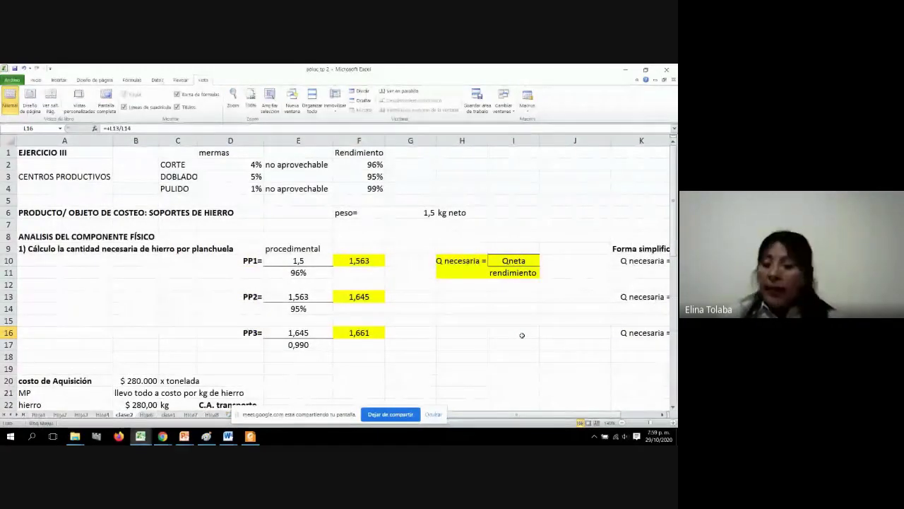
pyautogui.scroll(-1, 523, 334)
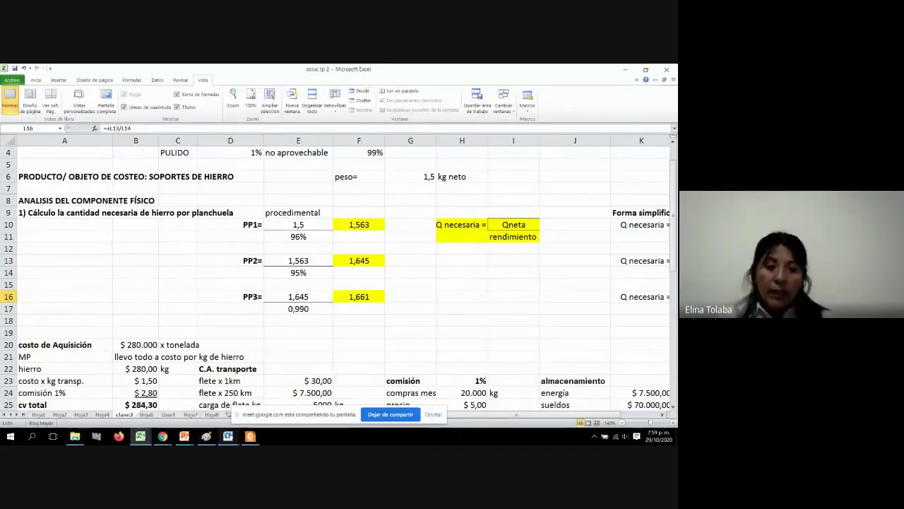
pyautogui.moveTo(228, 436)
pyautogui.click(274, 399)
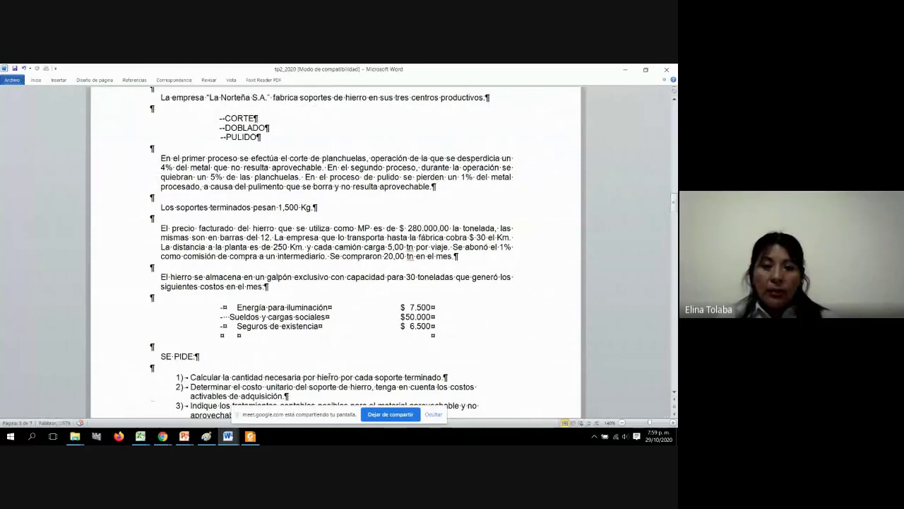
pyautogui.scroll(-1, 329, 376)
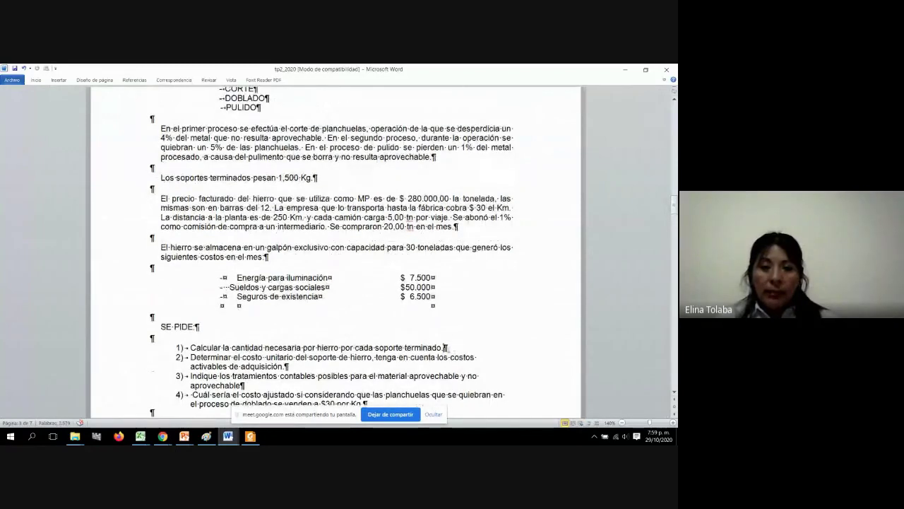
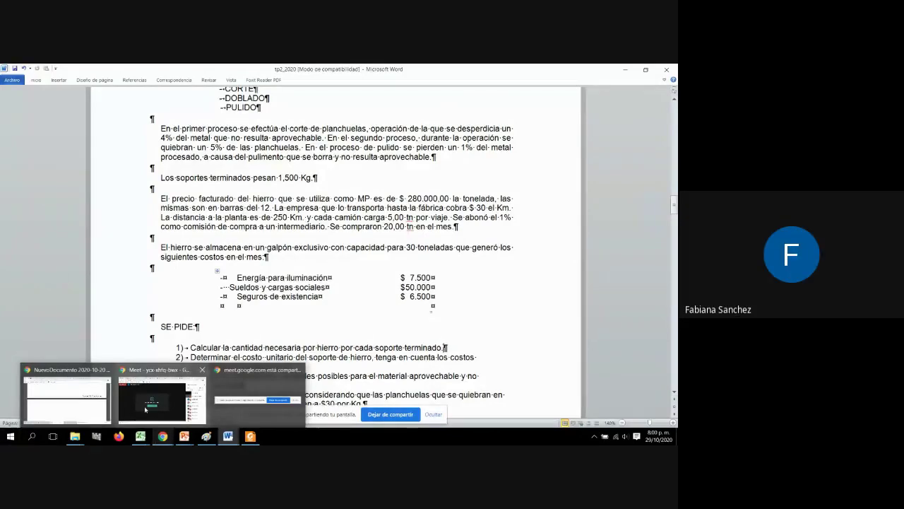
# Check the Google Meet call in Chrome and return to the soluc tp 2 workbook in Excel
pyautogui.click(145, 409)
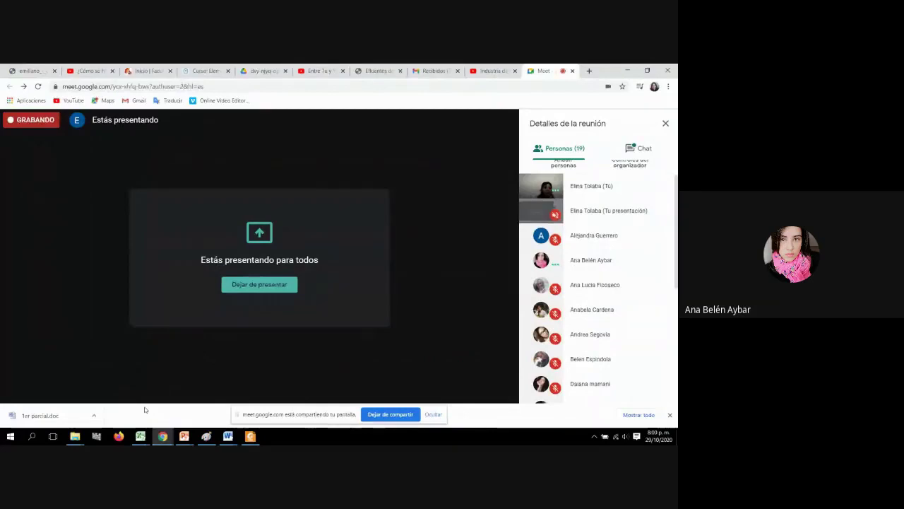
pyautogui.moveTo(147, 441)
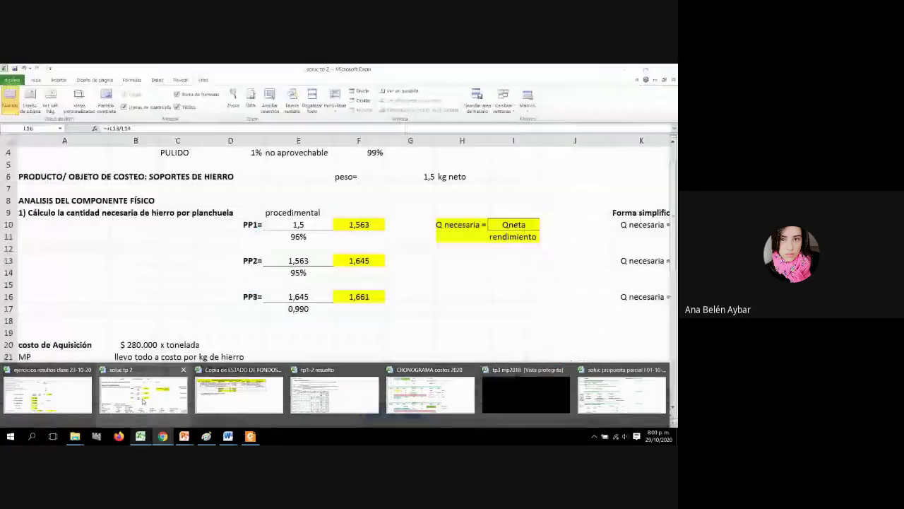
pyautogui.click(144, 401)
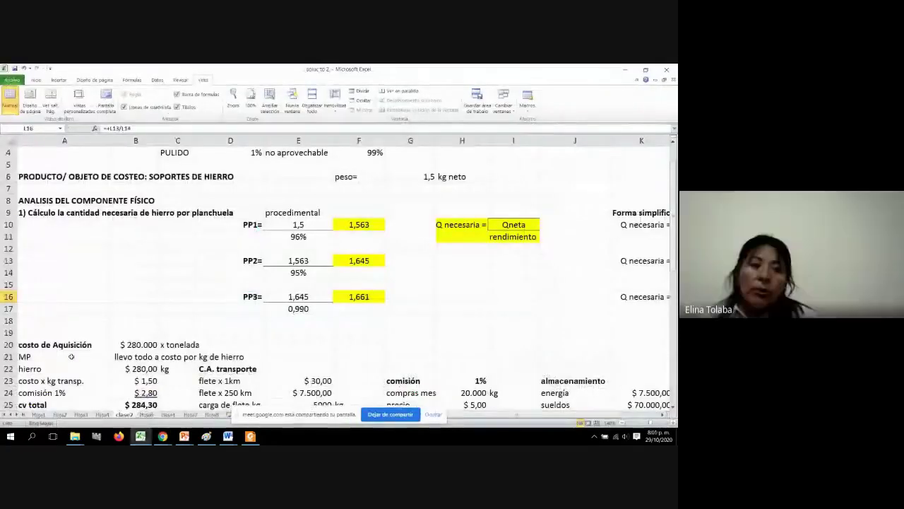
# Examine the costo de Aquisición price per tonelada in B20 and its conversion to cost per kg of hierro in B22
pyautogui.scroll(-1, 70, 357)
pyautogui.click(146, 307)
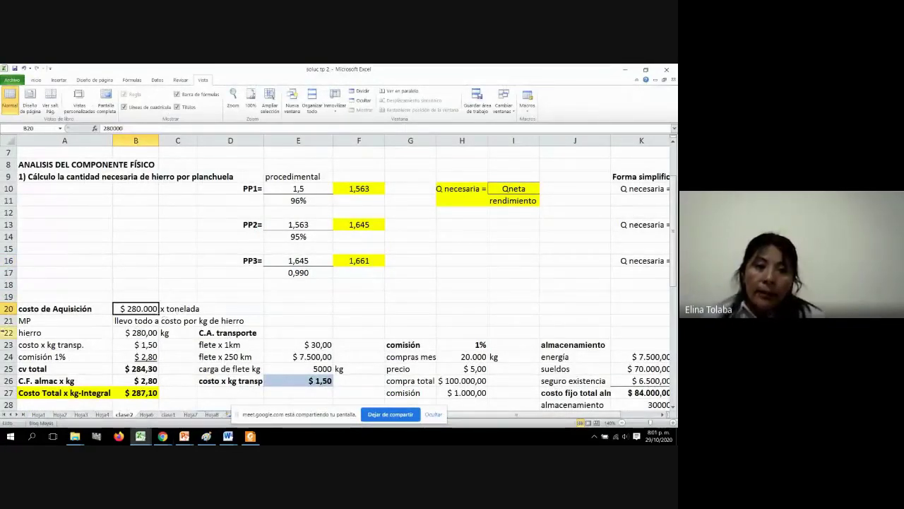
pyautogui.scroll(-1, 158, 308)
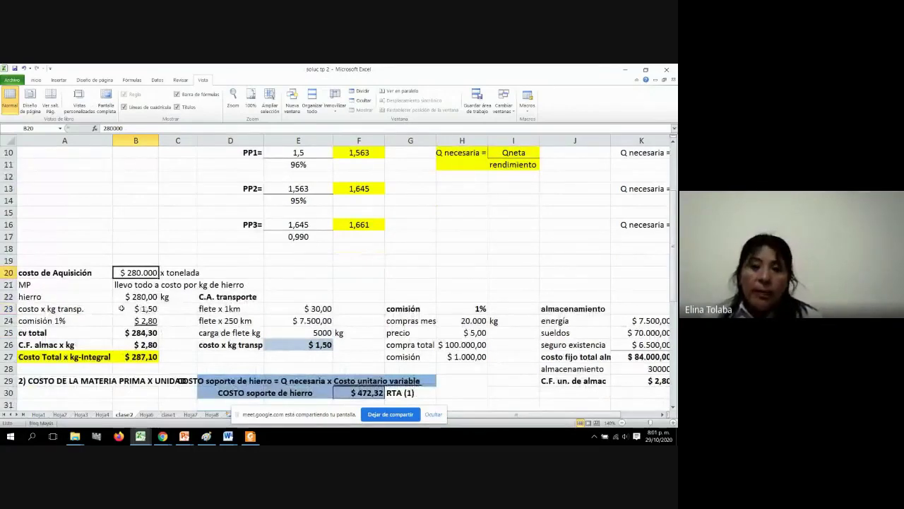
pyautogui.scroll(-1, 122, 308)
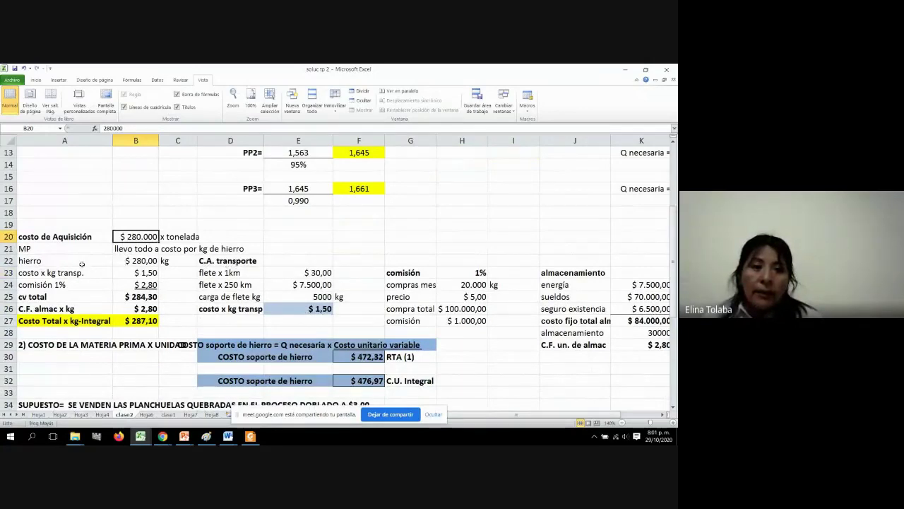
pyautogui.click(141, 261)
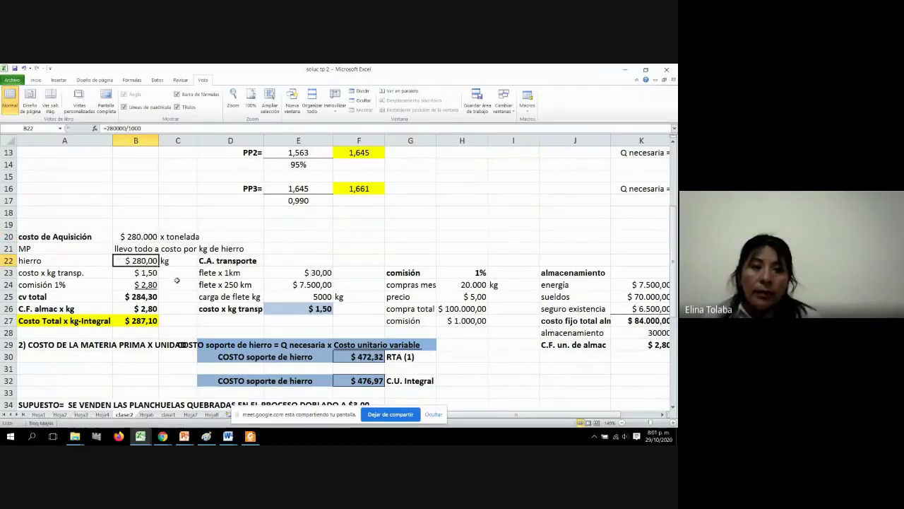
pyautogui.click(175, 261)
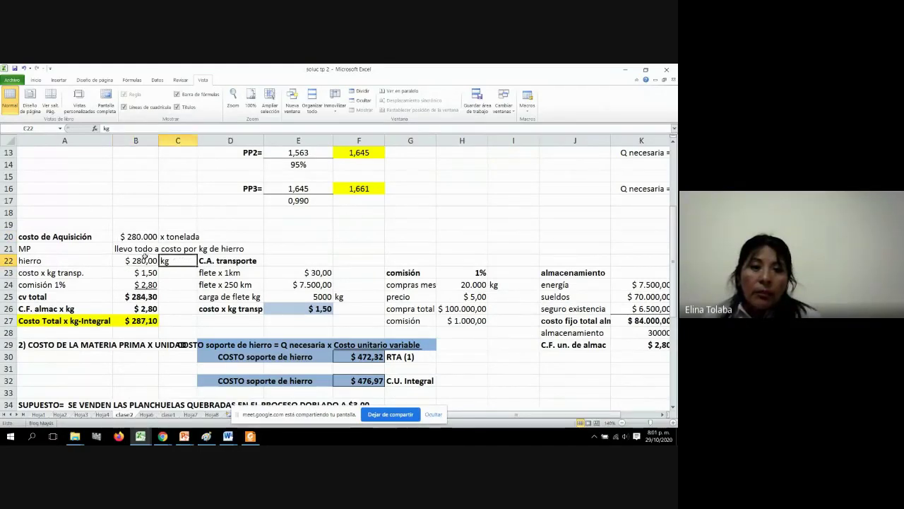
pyautogui.click(144, 260)
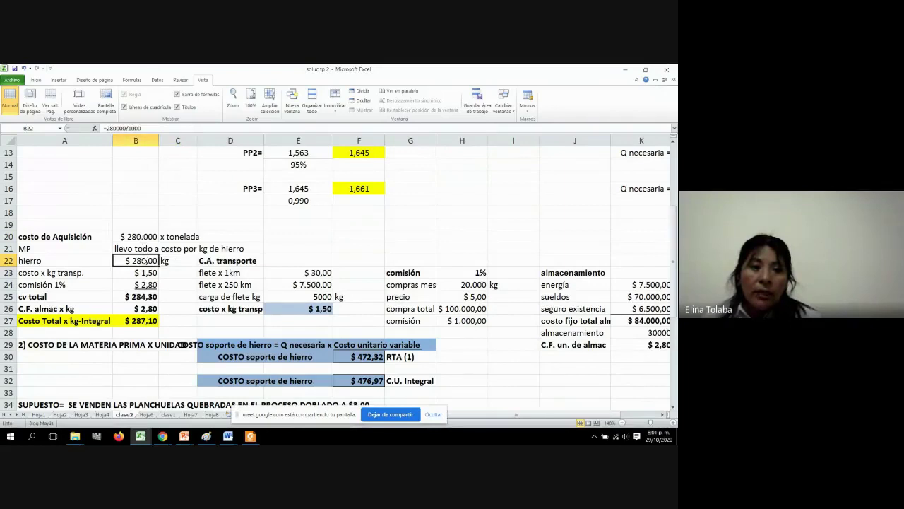
pyautogui.click(141, 234)
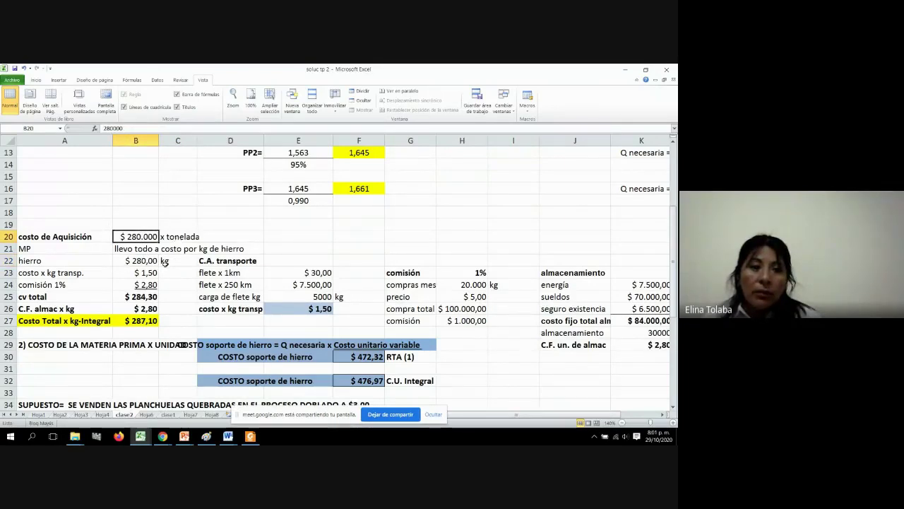
pyautogui.click(145, 260)
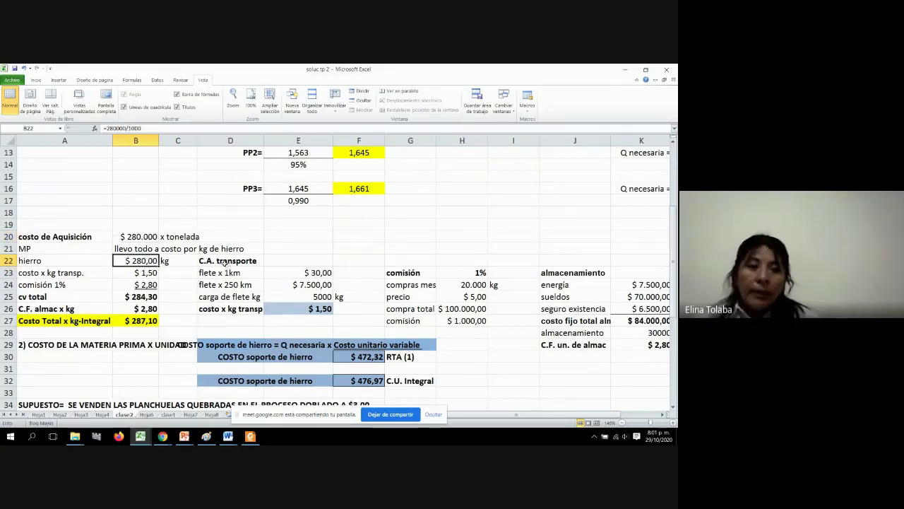
# Relate the C.A. transporte block to the costo x kg transp. entry in B23 of the acquisition costs
pyautogui.click(224, 262)
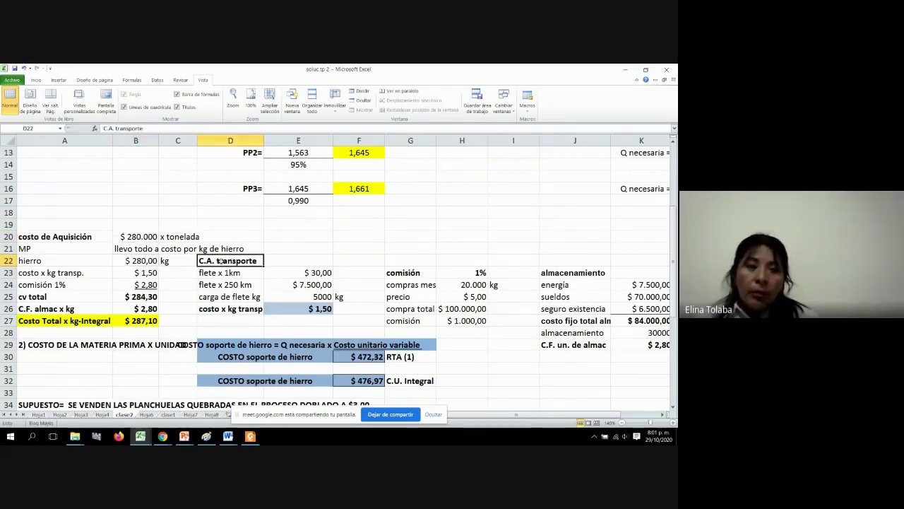
pyautogui.click(81, 276)
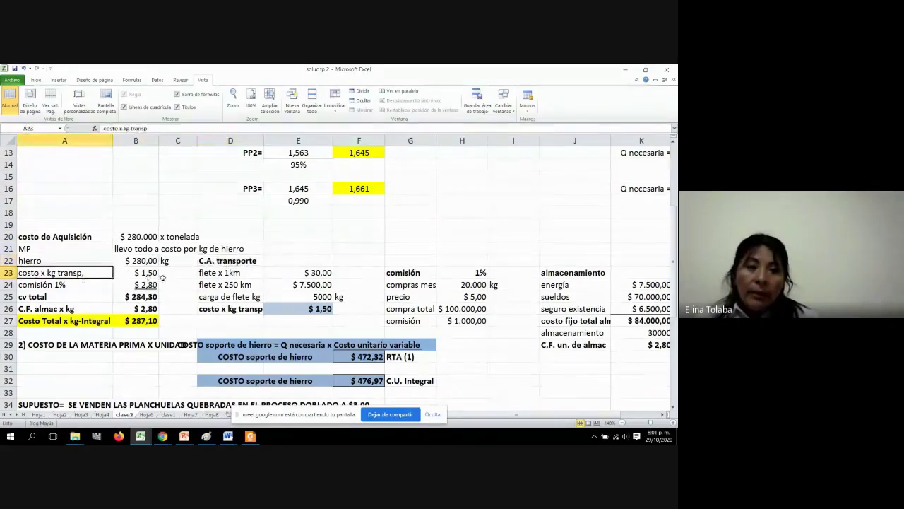
pyautogui.click(144, 271)
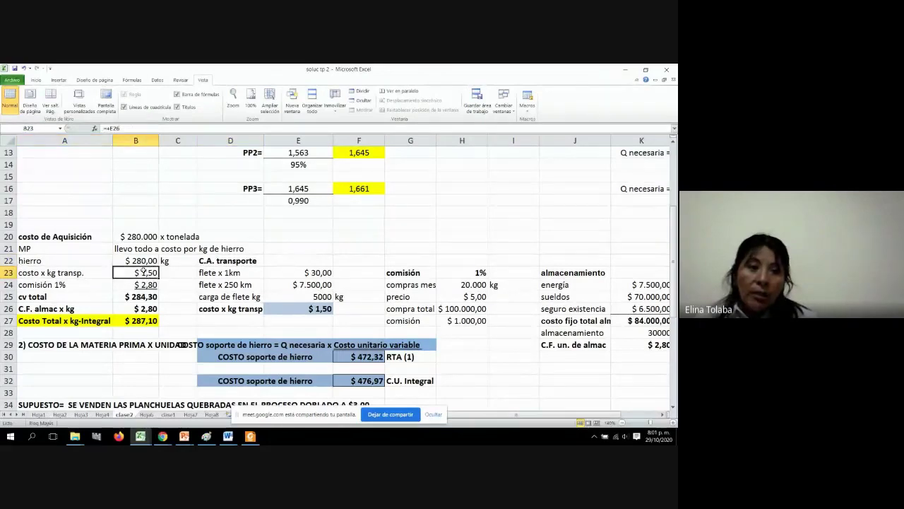
# Inspect the flete x 1km rate and the flete x 250 km formula in E24 without changing it
pyautogui.click(246, 272)
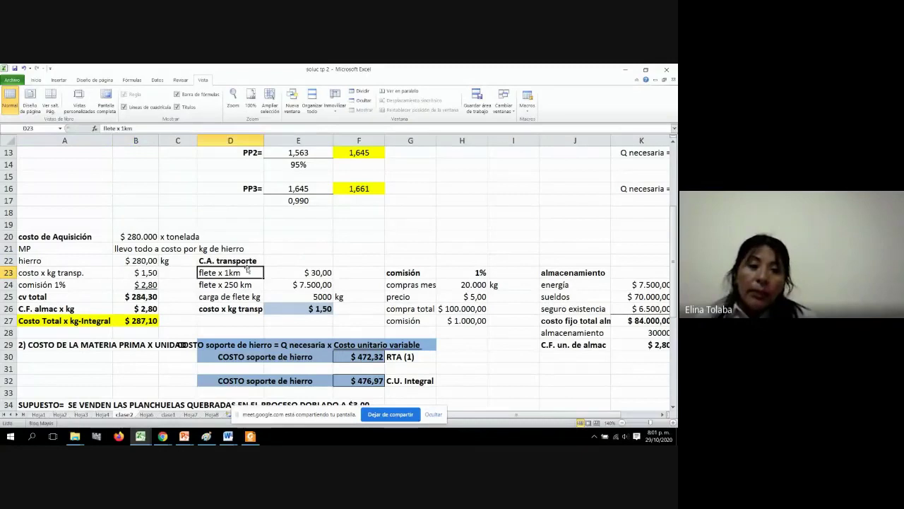
pyautogui.click(326, 273)
pyautogui.click(231, 284)
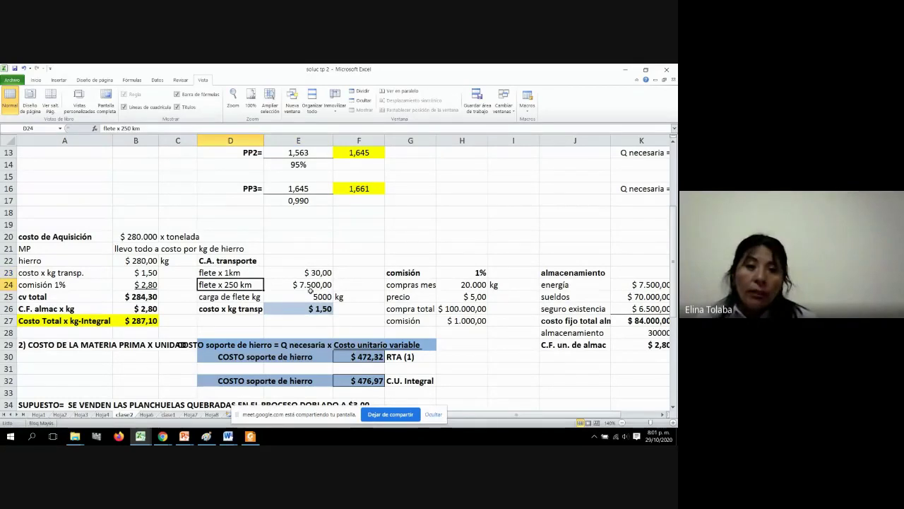
pyautogui.click(311, 285)
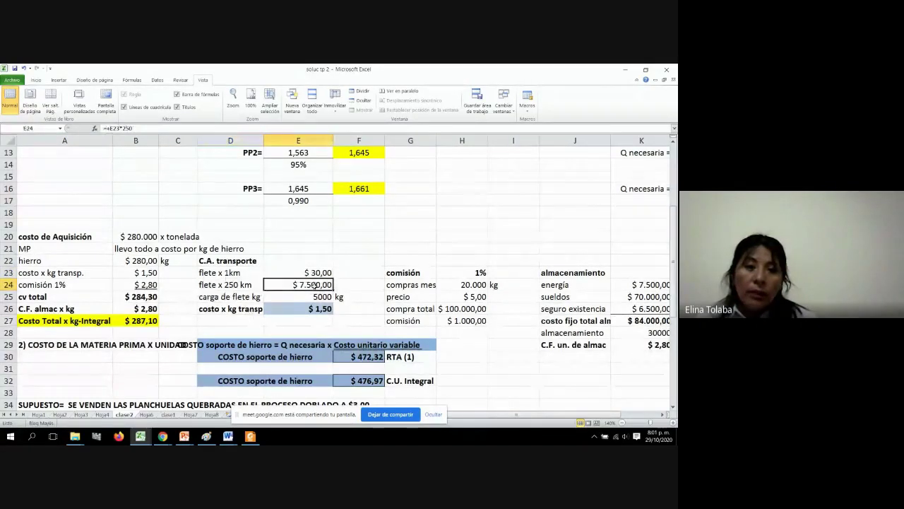
pyautogui.doubleClick(314, 283)
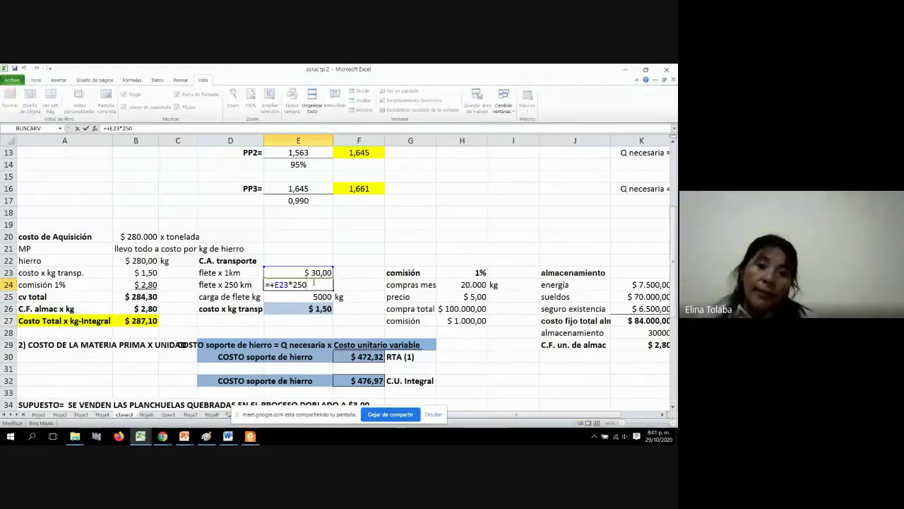
pyautogui.press('Return')
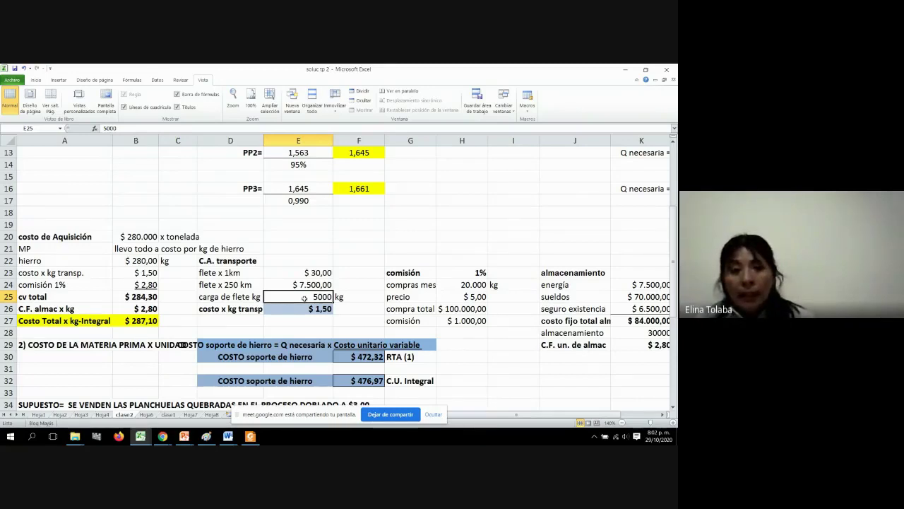
# Inspect the costo x kg transp formula in E26, freight over load, and the B23 cell that reuses its result
pyautogui.click(306, 309)
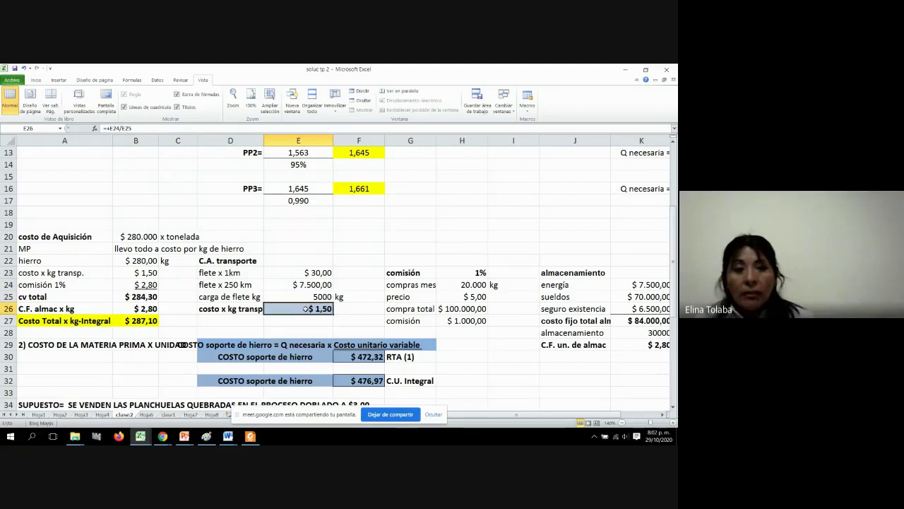
pyautogui.doubleClick(306, 309)
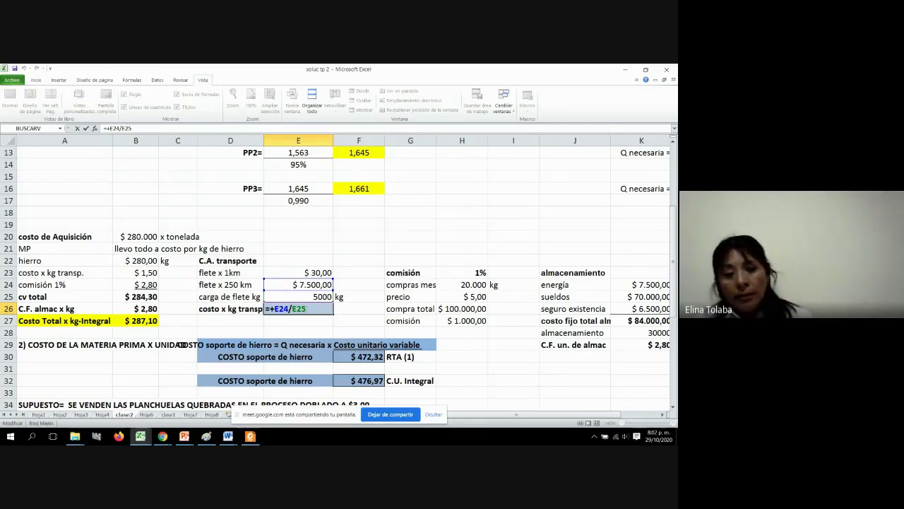
pyautogui.press('Return')
pyautogui.click(301, 306)
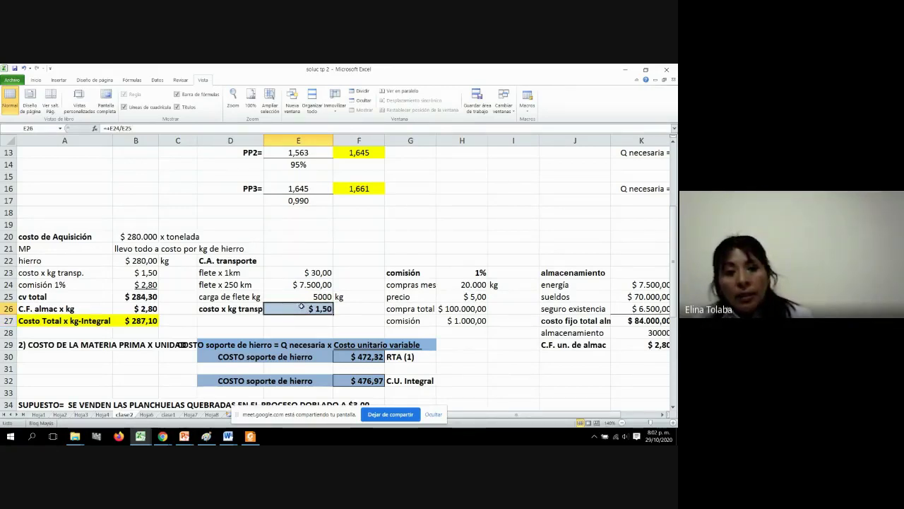
pyautogui.click(137, 273)
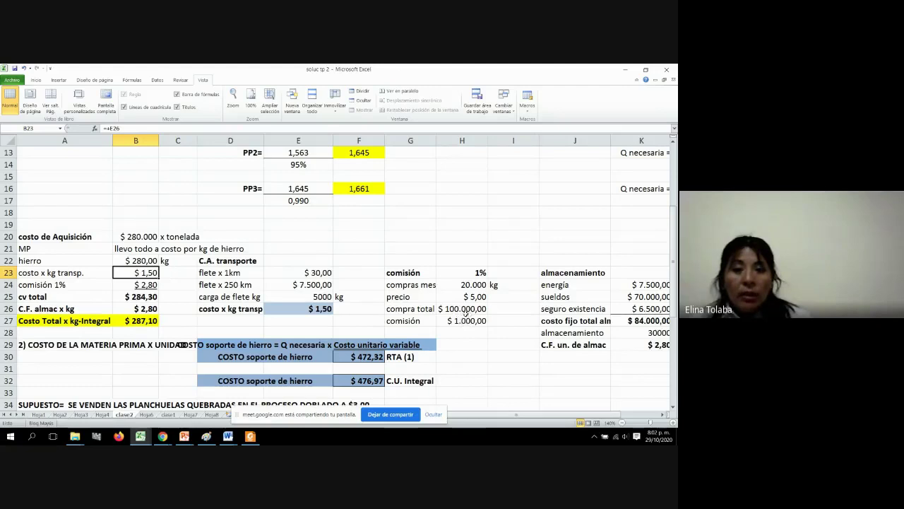
# Inspect the comisión calculation through the compra total in H26 and the comisión 1% formula in B24, leaving both unchanged
pyautogui.click(460, 310)
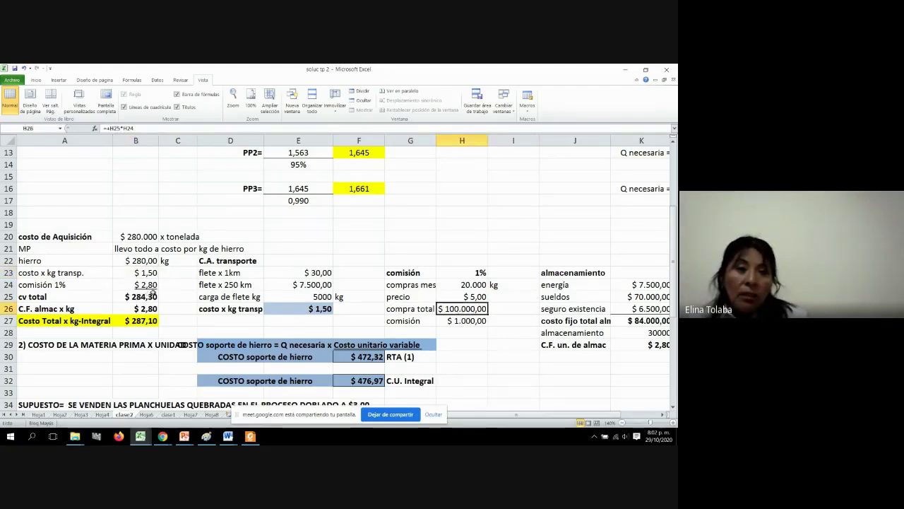
pyautogui.click(154, 284)
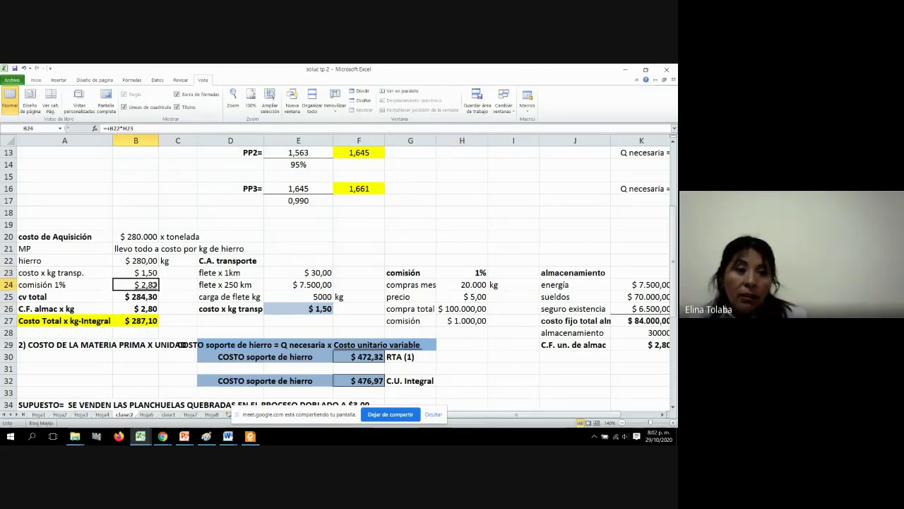
pyautogui.doubleClick(154, 284)
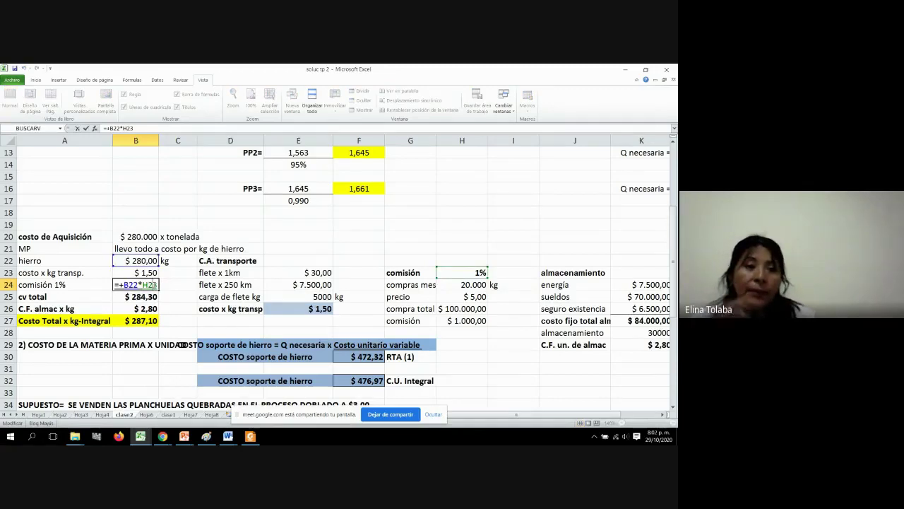
pyautogui.press('Return')
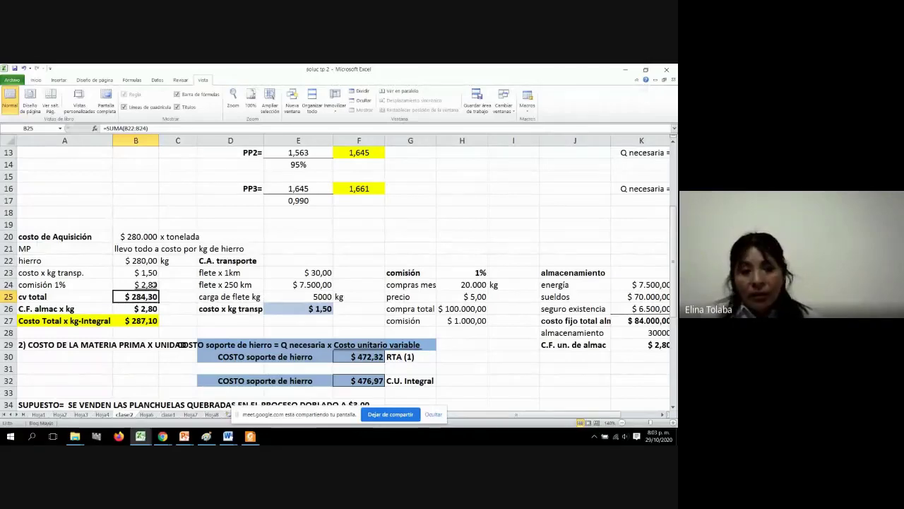
pyautogui.scroll(-1, 153, 285)
pyautogui.scroll(1, 154, 285)
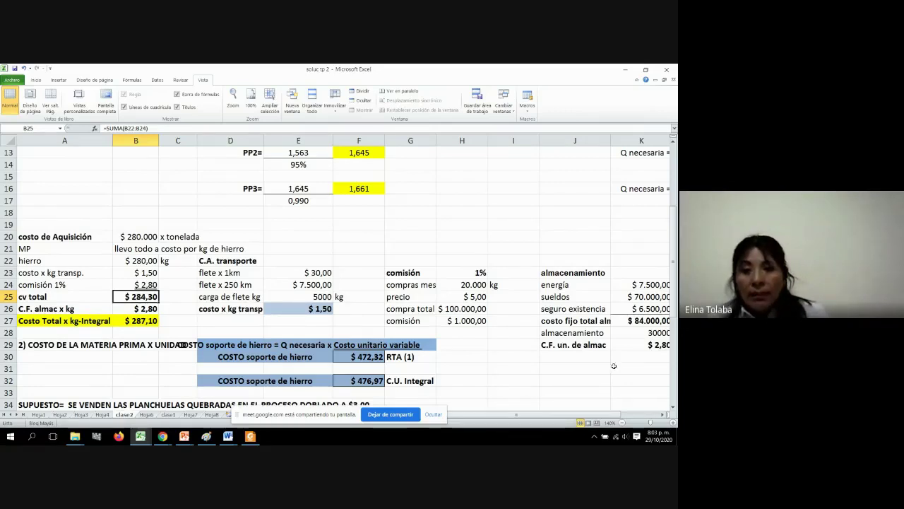
# Examine the almacenamiento block and its energía cost in K24
pyautogui.click(580, 277)
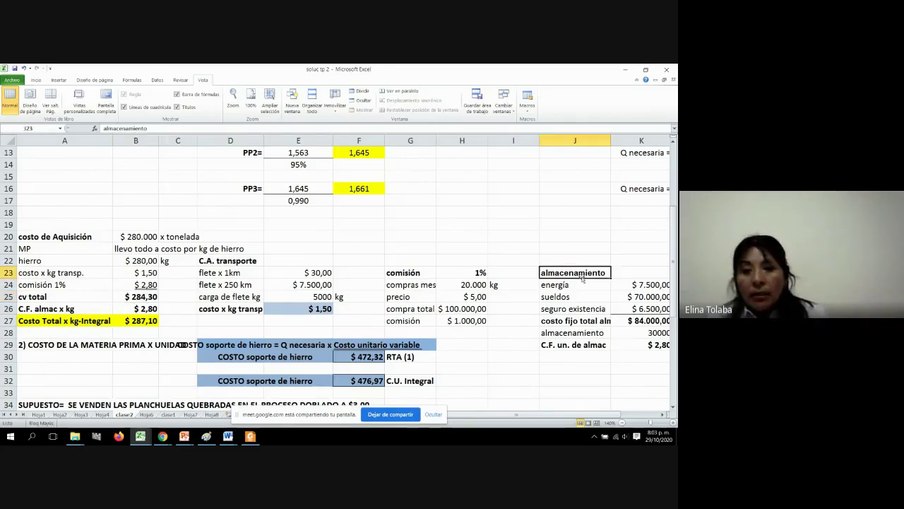
pyautogui.hscroll(1, 583, 279)
pyautogui.scroll(-1, 578, 275)
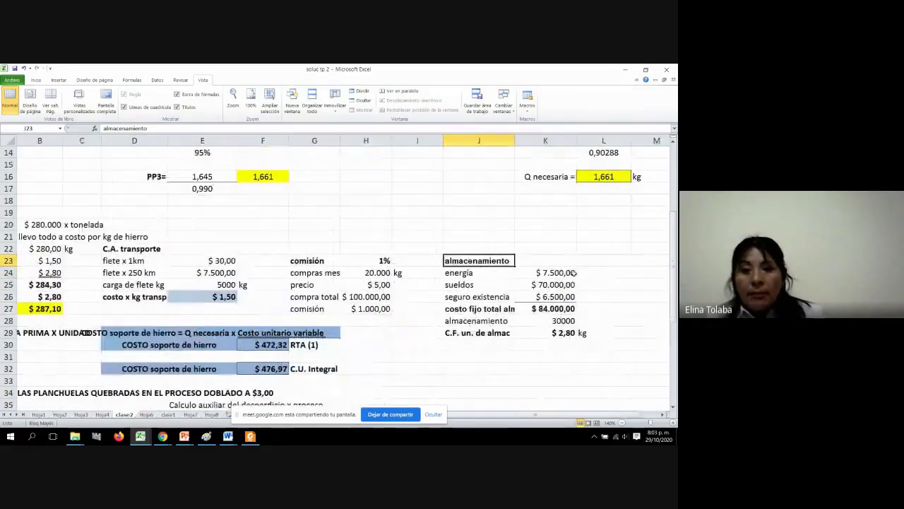
pyautogui.click(574, 273)
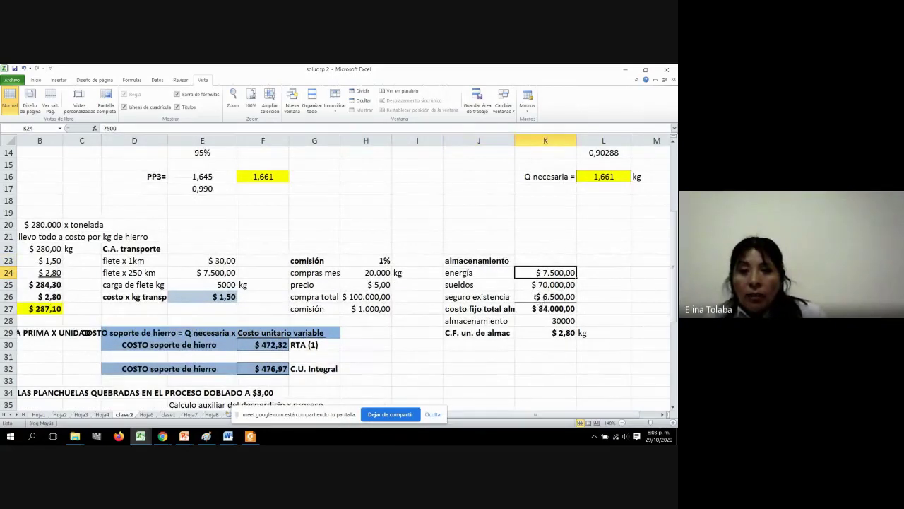
# Set the sueldos amount in K25 of the almacenamiento block to 50000
pyautogui.click(540, 286)
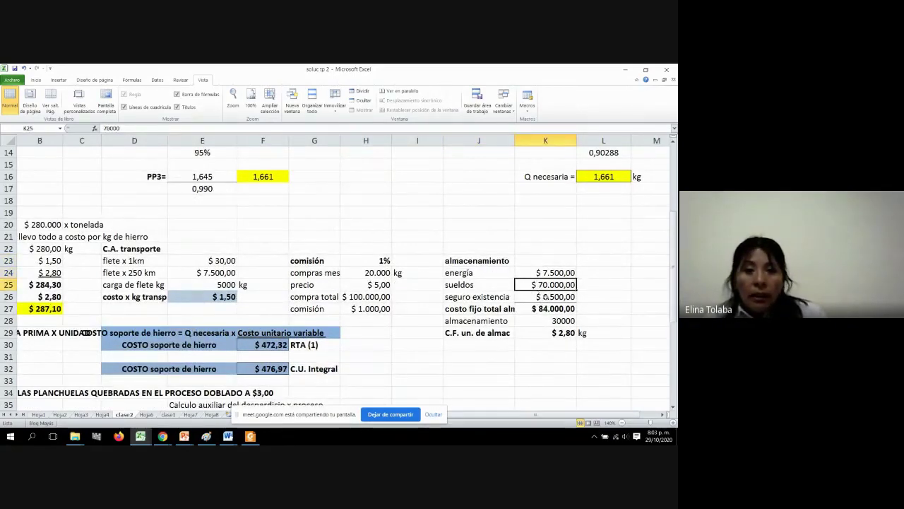
pyautogui.write('+')
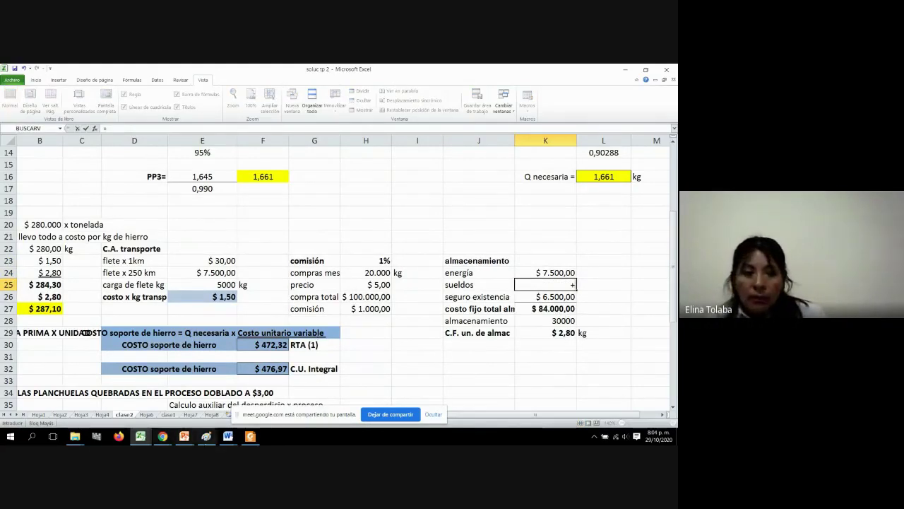
pyautogui.moveTo(207, 436)
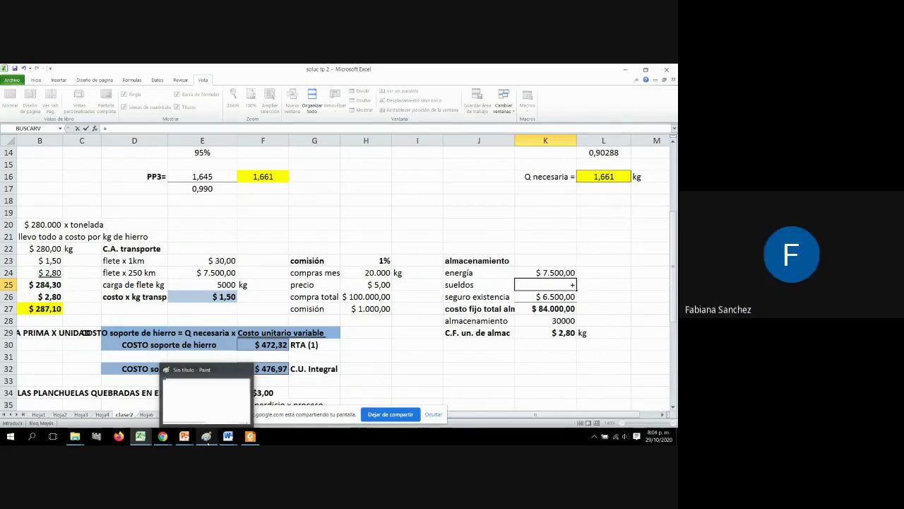
pyautogui.press('Escape')
pyautogui.write('50.00')
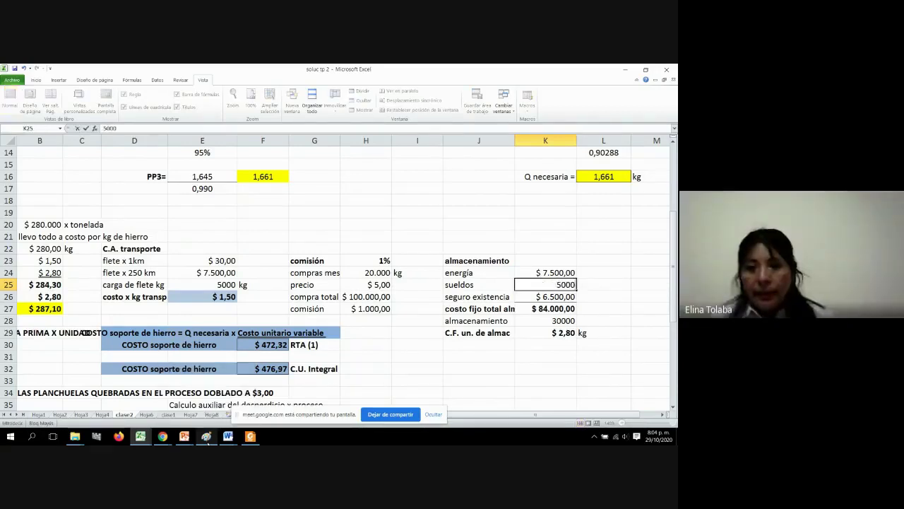
pyautogui.write('0')
pyautogui.press('Return')
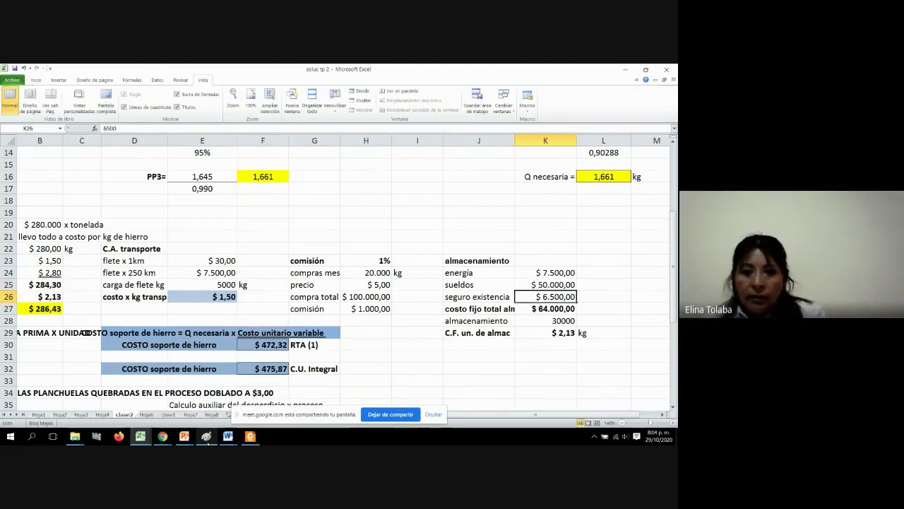
# Inspect the costo fijo total sum in K27, the almacenamiento quantity in K28 and the C.F. un. de almac formula in K29
pyautogui.scroll(-1, 339, 283)
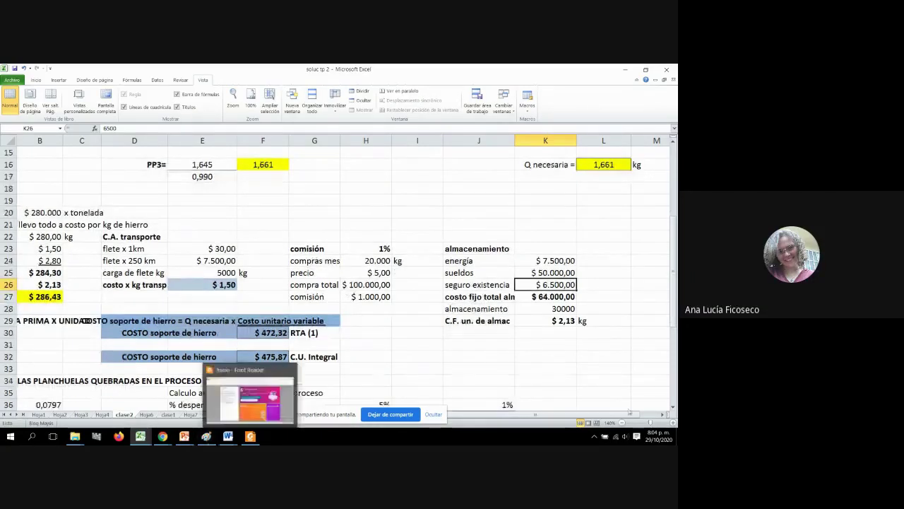
pyautogui.click(529, 297)
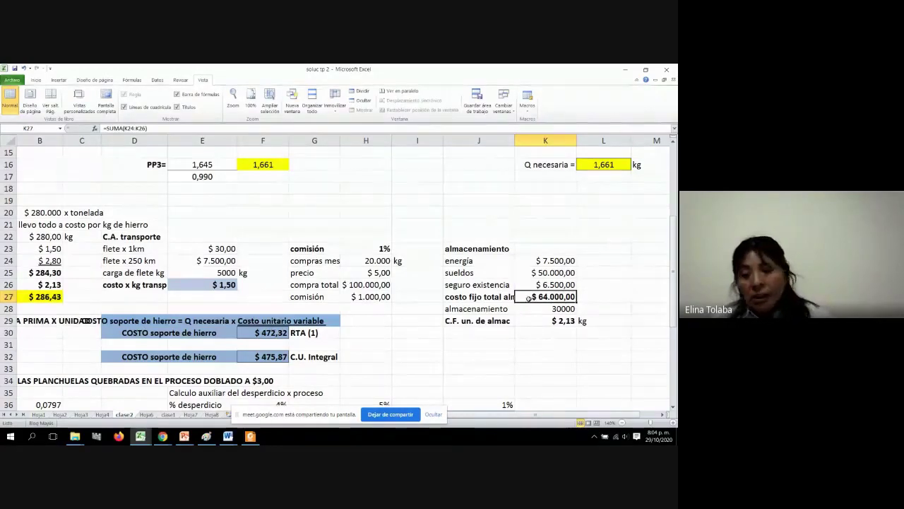
pyautogui.click(549, 309)
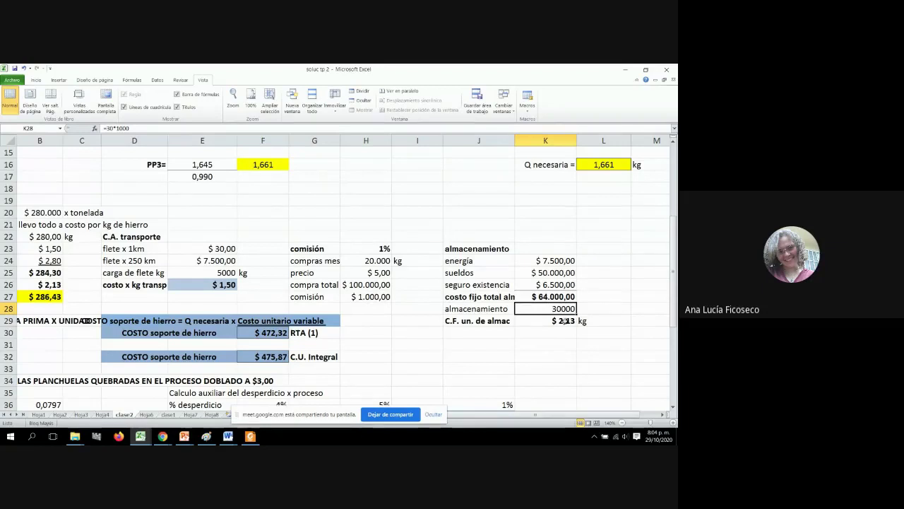
pyautogui.click(560, 320)
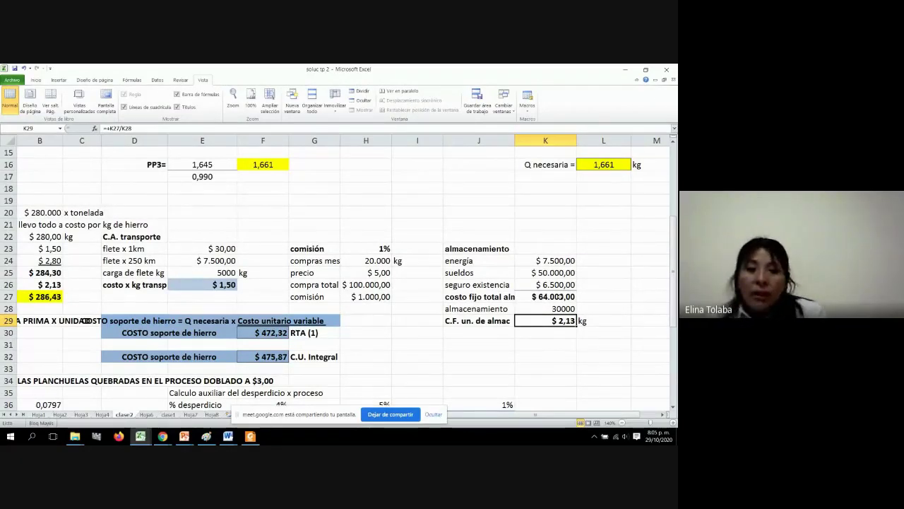
# Review the Costo Total x kg-Integral formula in B27 and its components, C.F. almac x kg in B26 and cv total in B25
pyautogui.click(112, 295)
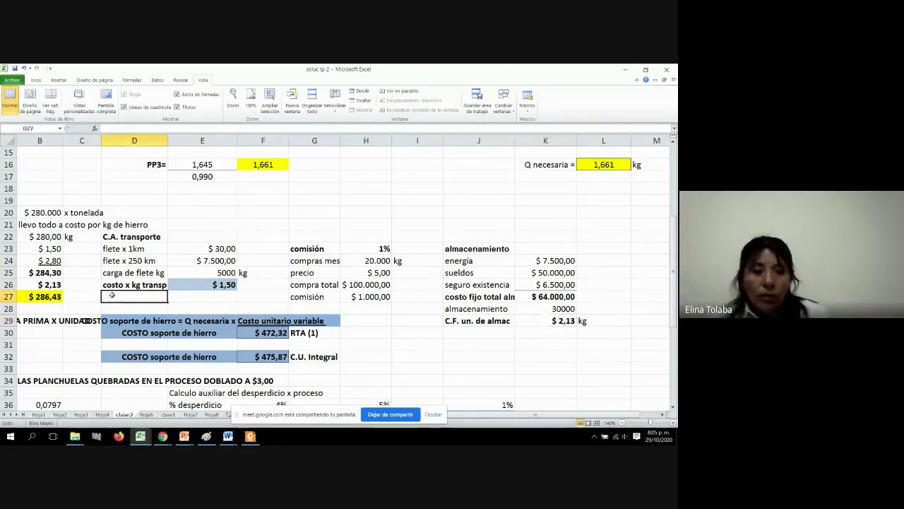
pyautogui.hscroll(-1, 111, 295)
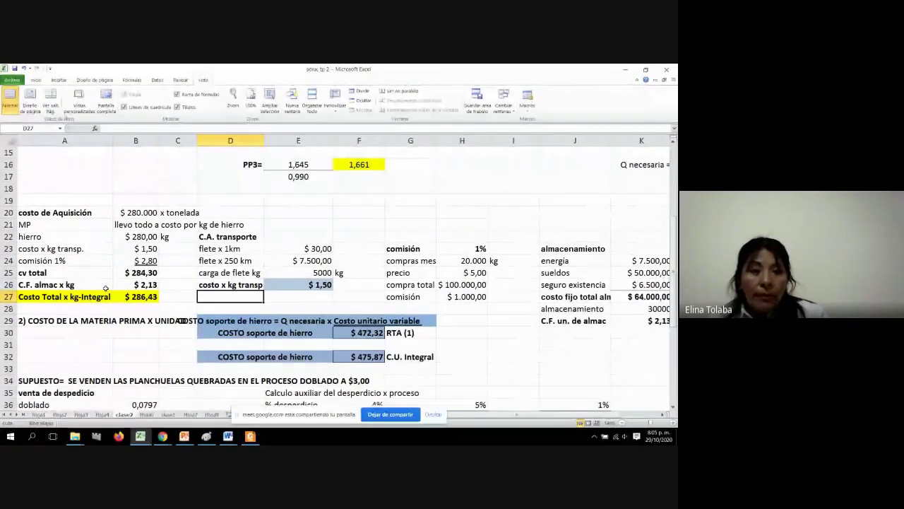
pyautogui.click(130, 297)
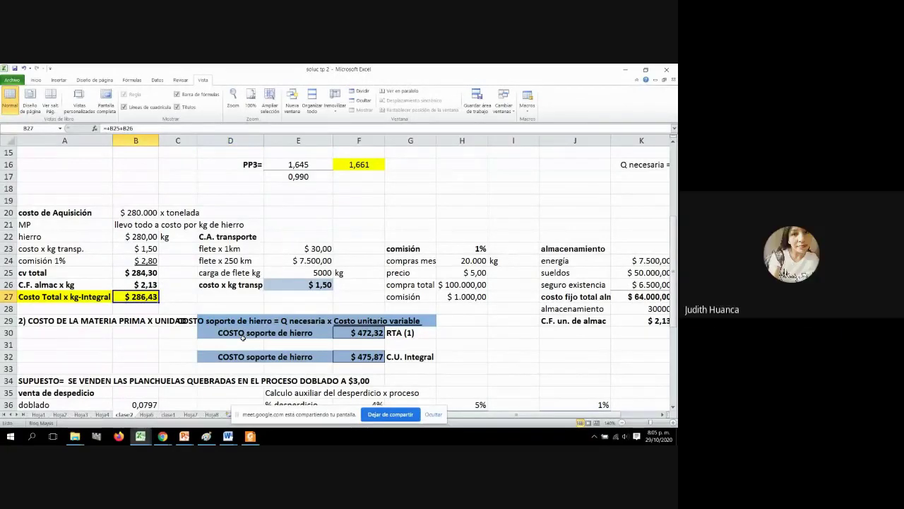
pyautogui.scroll(1, 242, 337)
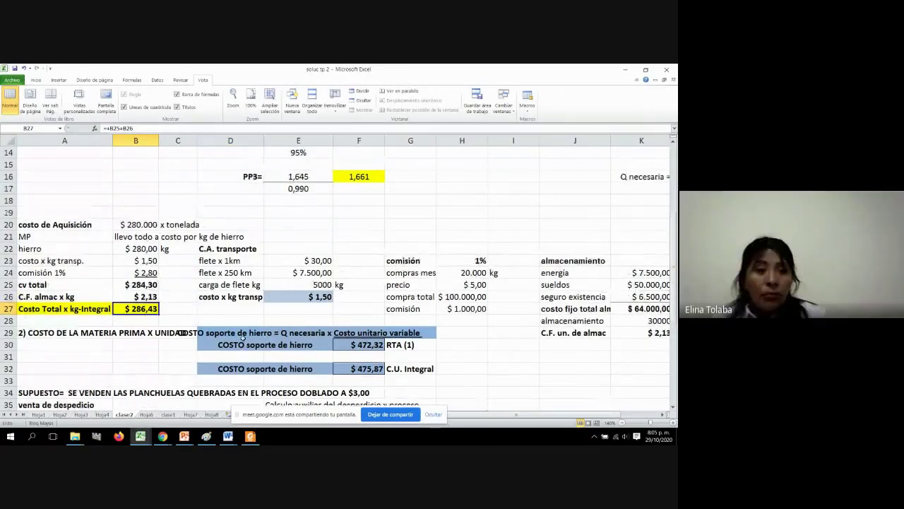
pyautogui.click(147, 296)
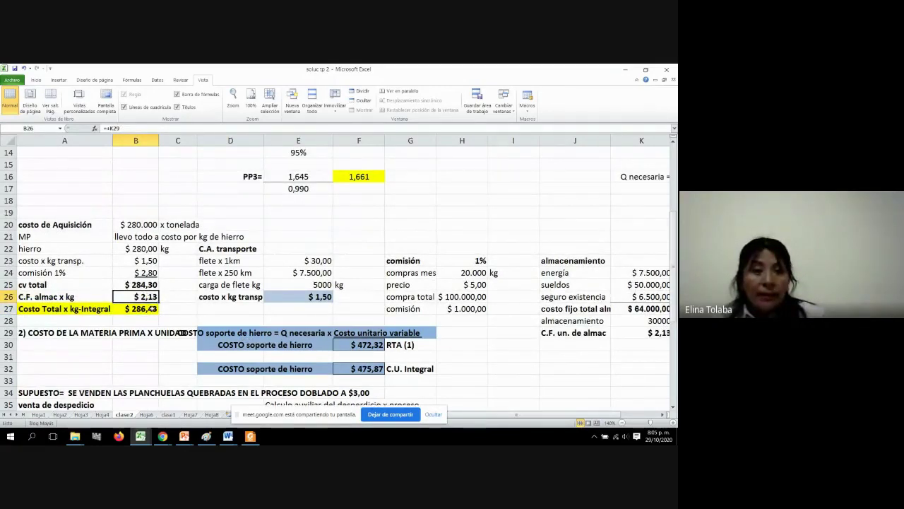
pyautogui.click(152, 309)
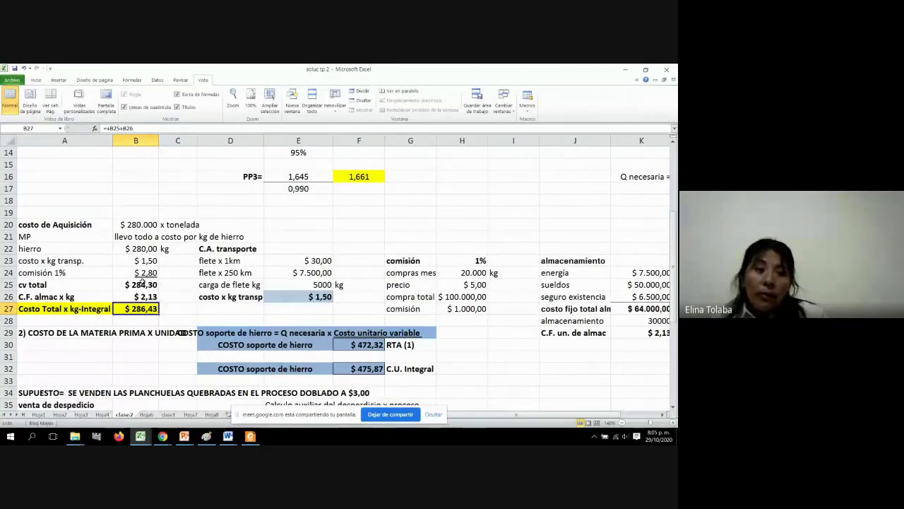
pyautogui.click(142, 281)
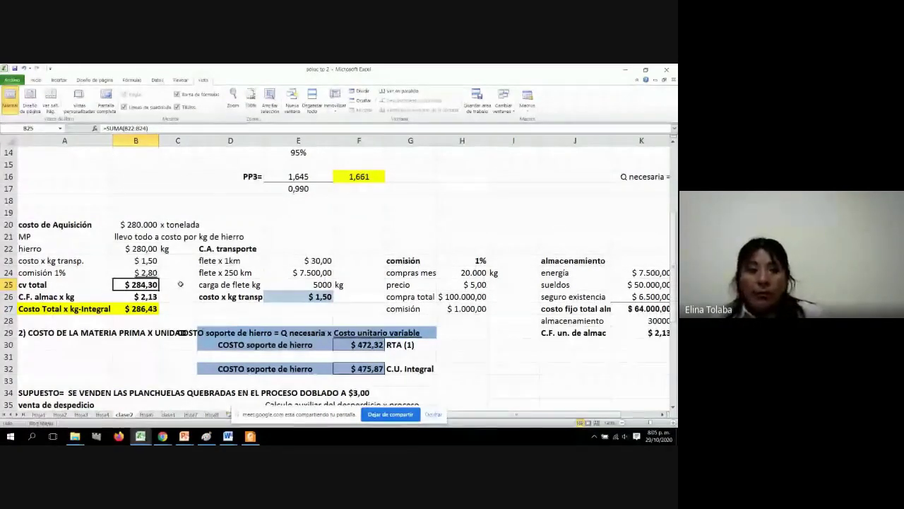
# Reduce the font size of the COSTO DE LA MATERIA PRIMA X UNIDAD heading in A29 to 10
pyautogui.click(68, 333)
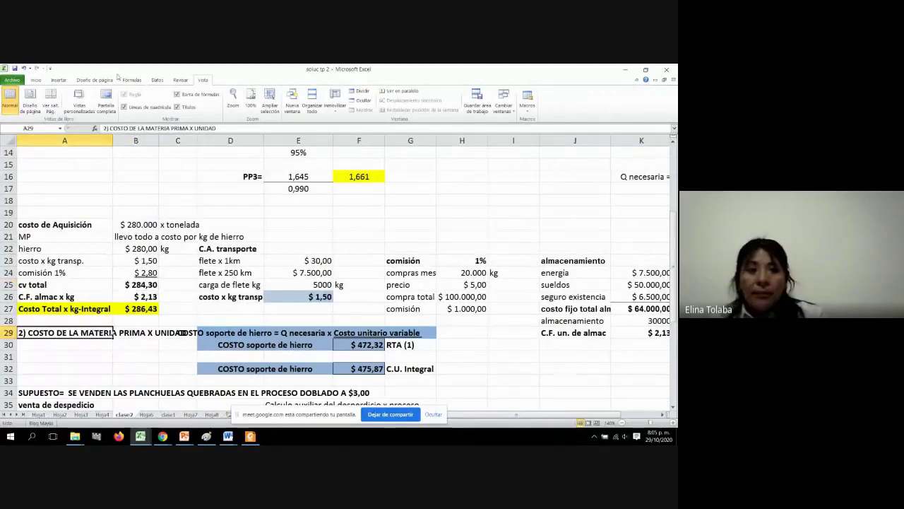
pyautogui.click(35, 80)
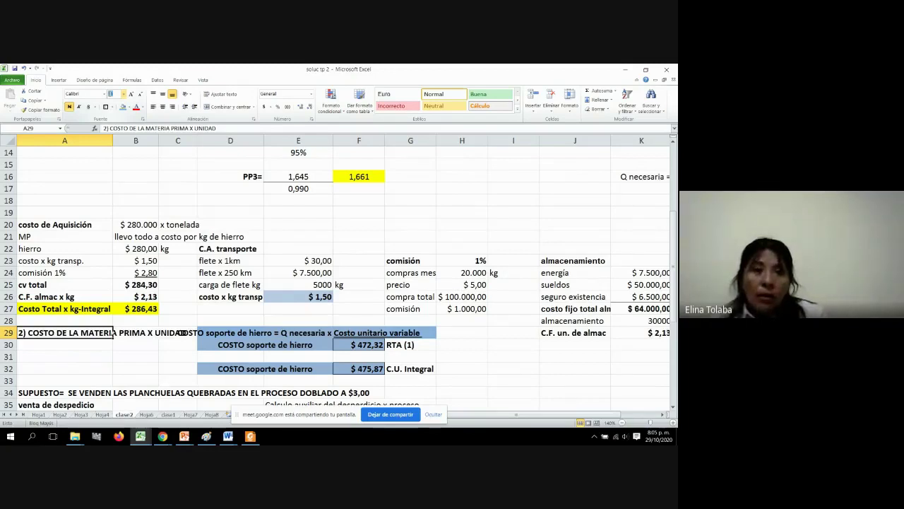
pyautogui.press('Return')
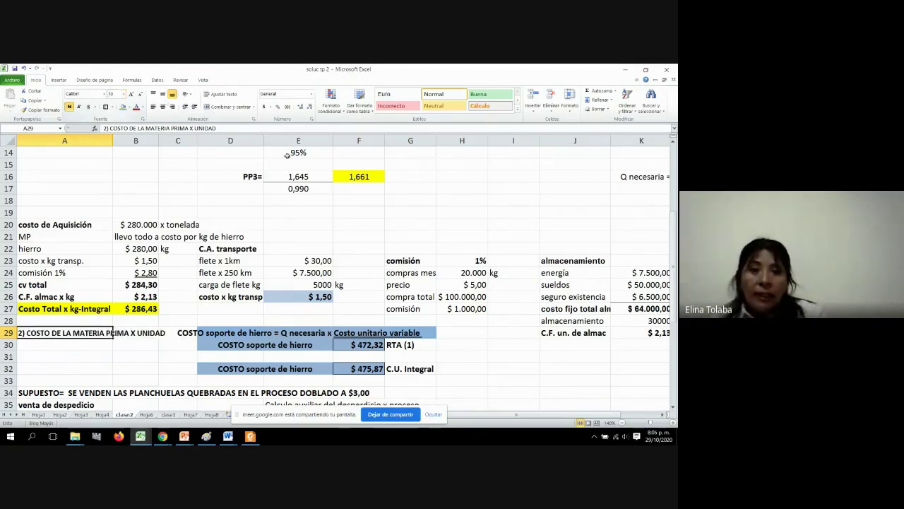
# Review the PP3 quantity in F16 and the COSTO soporte de hierro formula in F30 against the cv total in B25
pyautogui.click(361, 178)
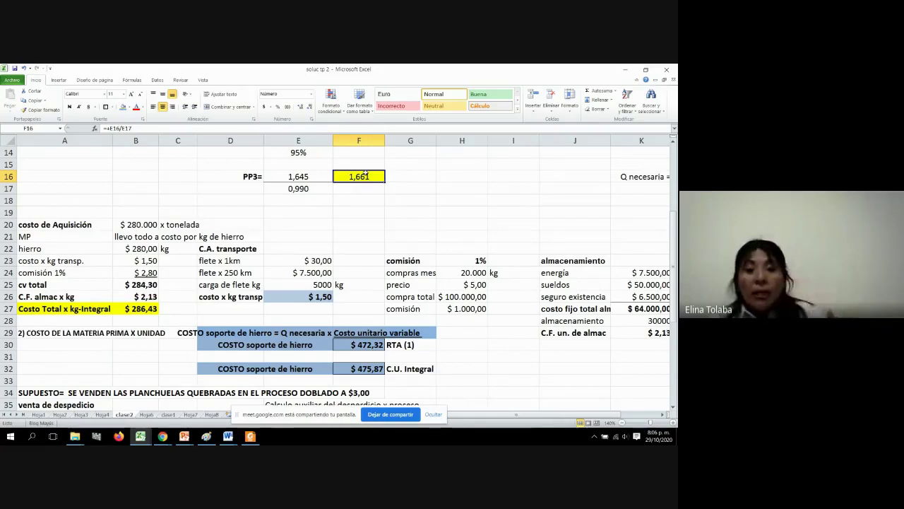
pyautogui.click(359, 344)
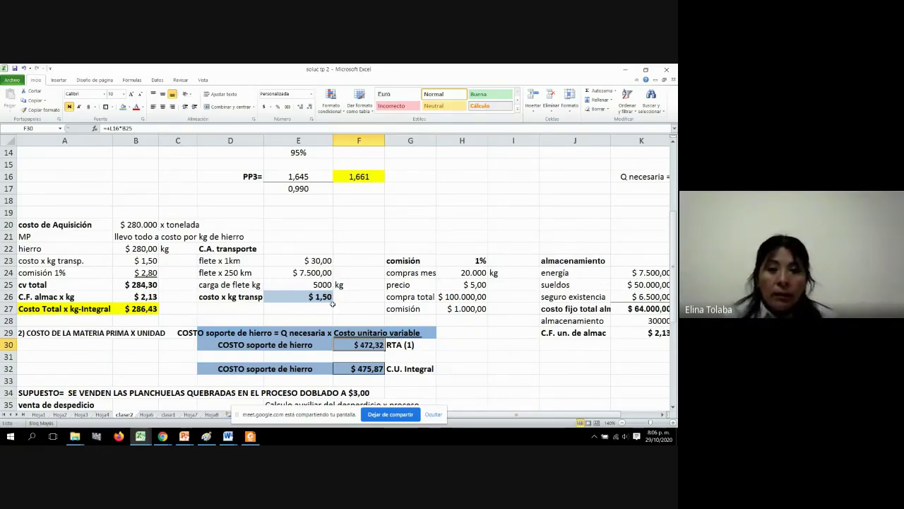
pyautogui.doubleClick(359, 344)
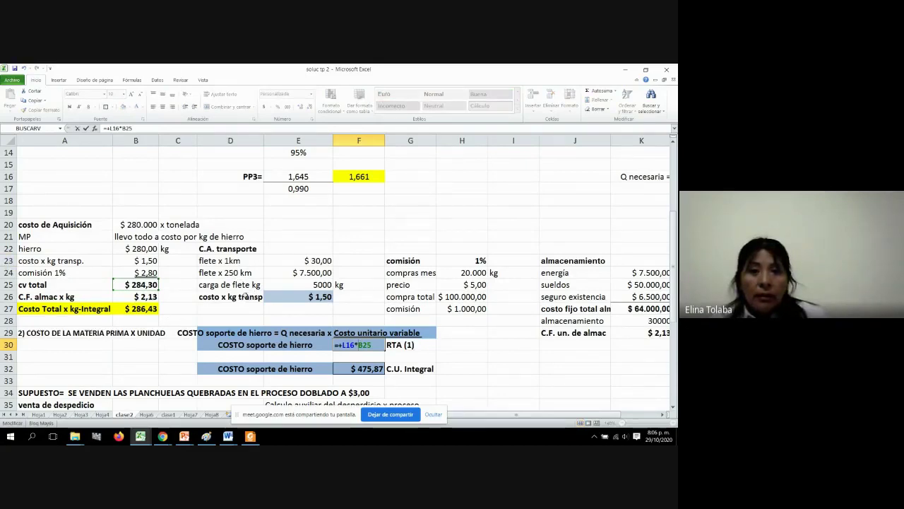
pyautogui.scroll(3, 243, 298)
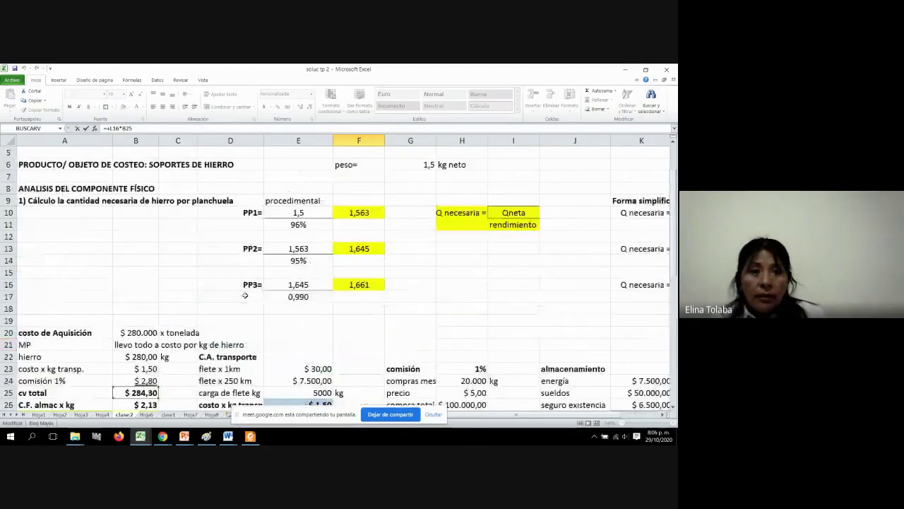
pyautogui.scroll(1, 229, 305)
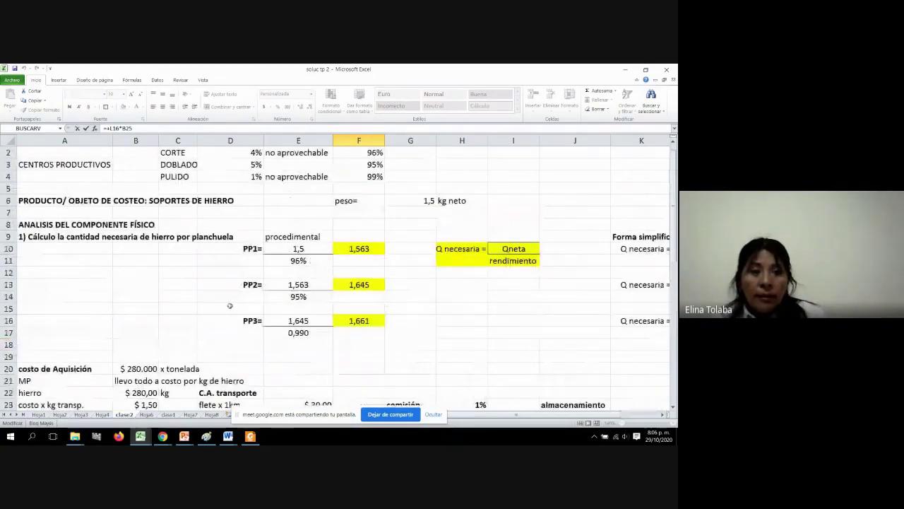
pyautogui.scroll(-1, 230, 305)
pyautogui.scroll(-2, 229, 306)
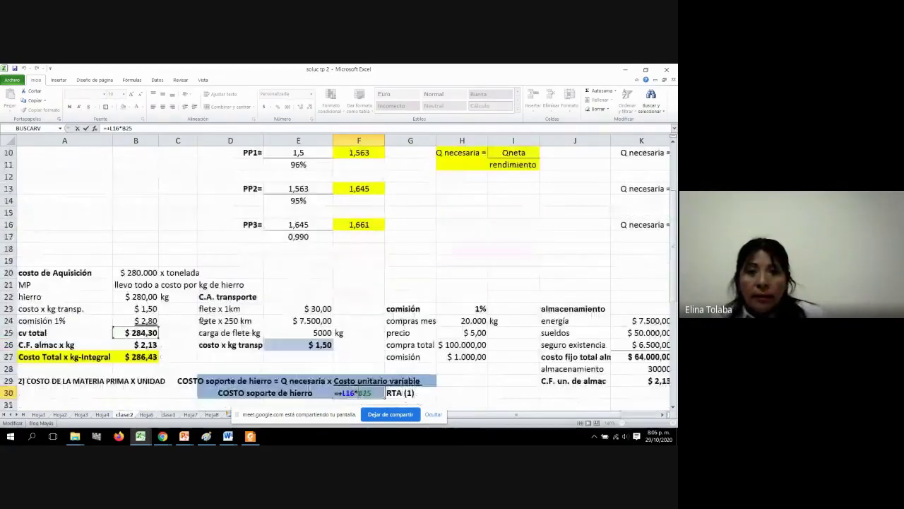
pyautogui.scroll(-1, 203, 321)
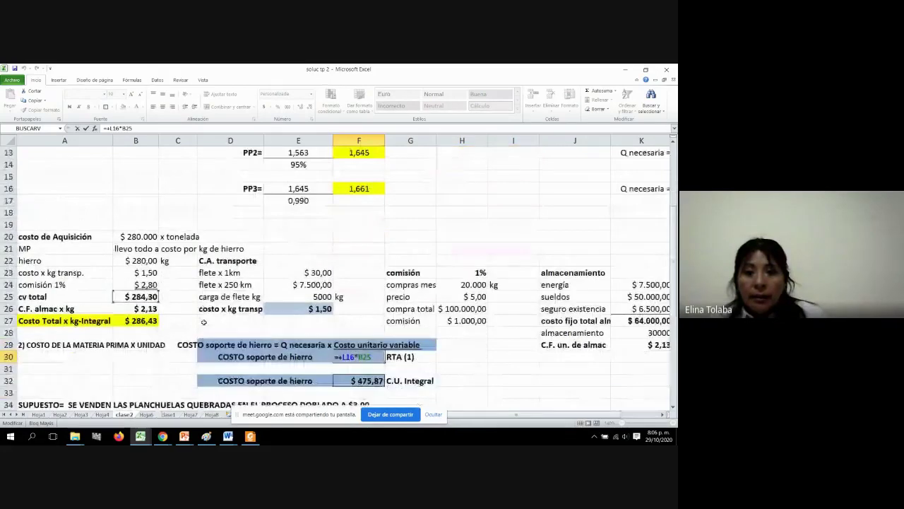
# Trace the L16 reference of the F30 formula to the Q necesaria value in the Forma simplificada block
pyautogui.scroll(3, 204, 322)
pyautogui.moveTo(516, 414); pyautogui.dragTo(540, 422)
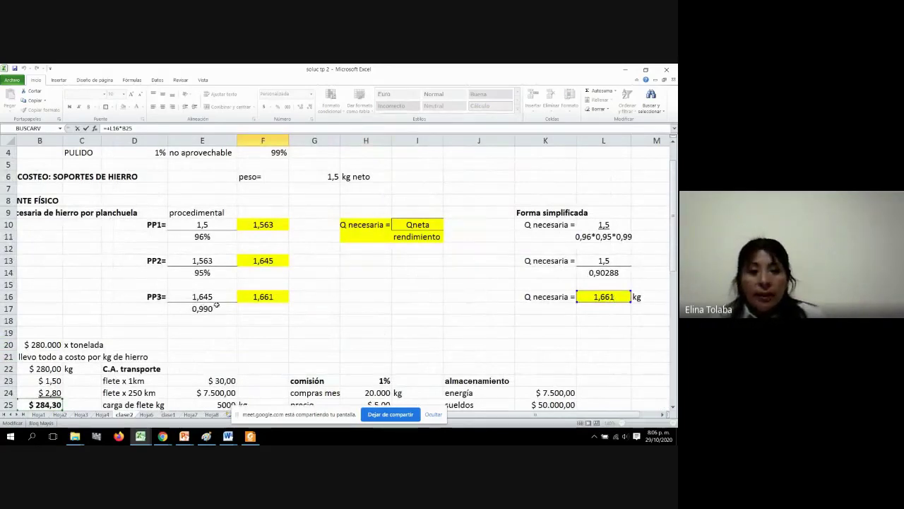
pyautogui.scroll(-2, 217, 306)
pyautogui.scroll(-3, 238, 345)
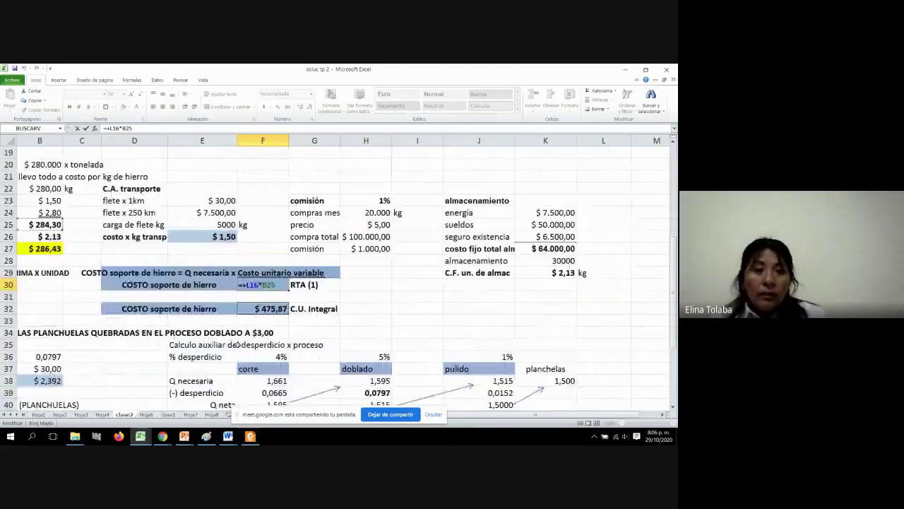
pyautogui.press('Return')
# Inspect the C.U. Integral COSTO soporte de hierro formula in F32 and its references B27 and L16
pyautogui.press('Return')
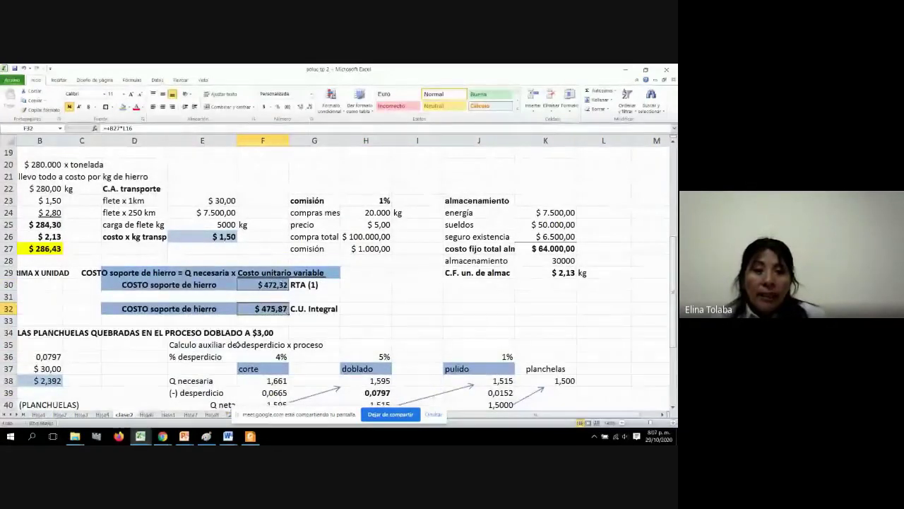
pyautogui.hscroll(1, 238, 344)
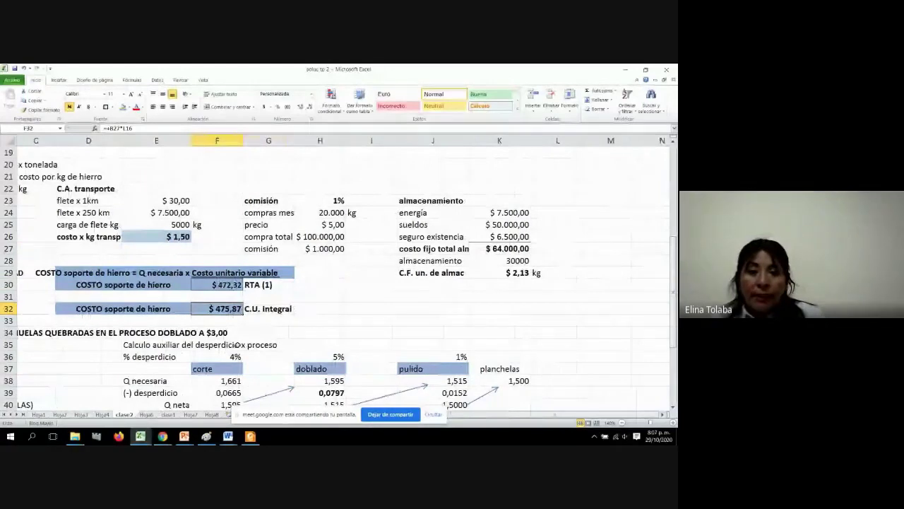
pyautogui.hscroll(-2, 238, 345)
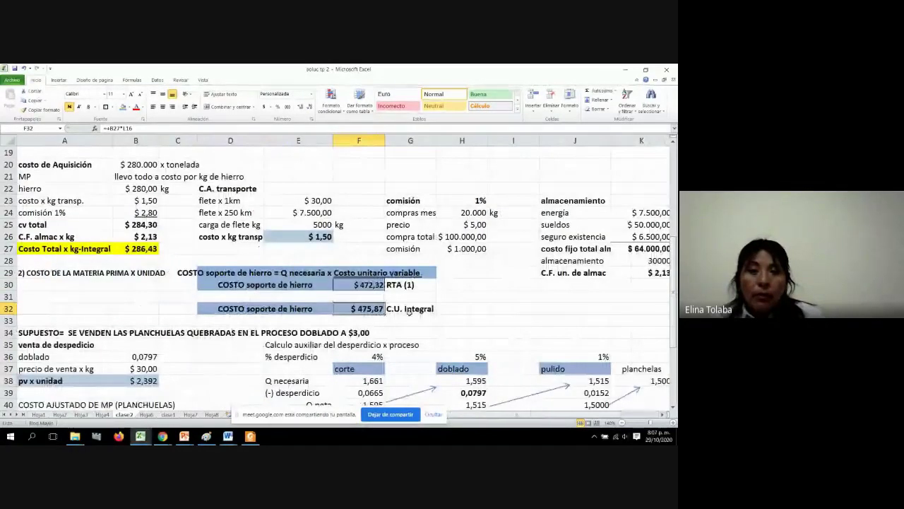
pyautogui.doubleClick(380, 309)
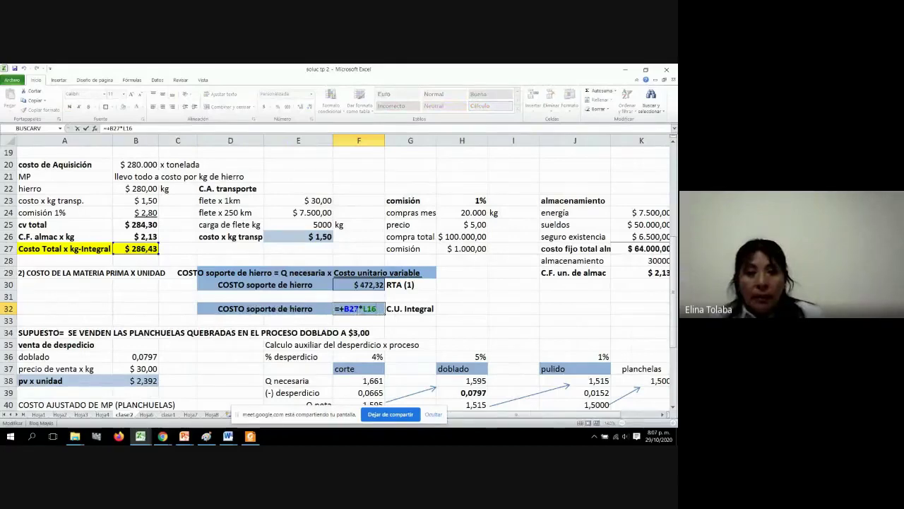
pyautogui.scroll(1, 335, 260)
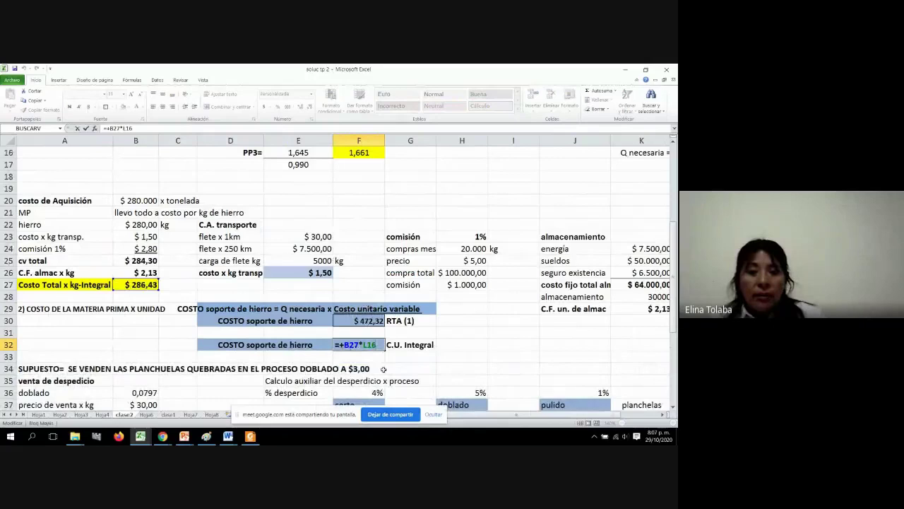
pyautogui.press('Return')
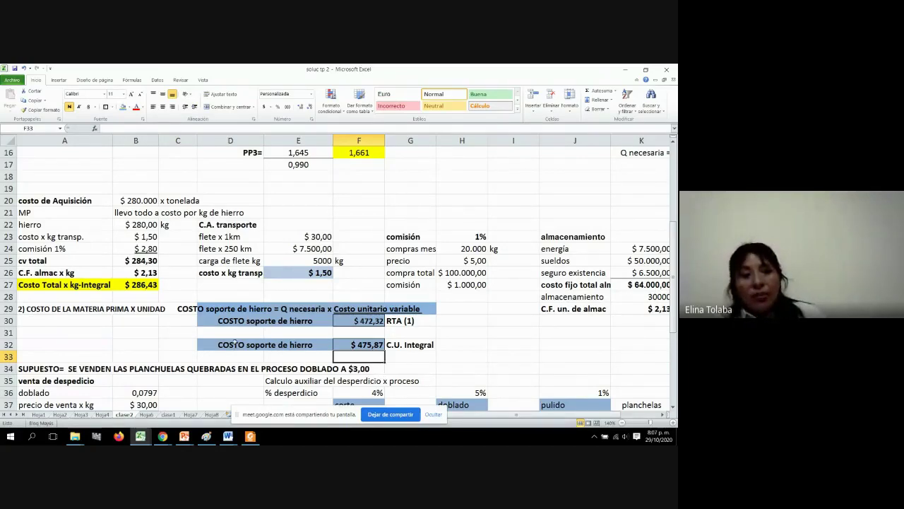
# Review the cv total in B25, the PP3 quantity in F16 and the Costo Total x kg-Integral in B27
pyautogui.click(149, 261)
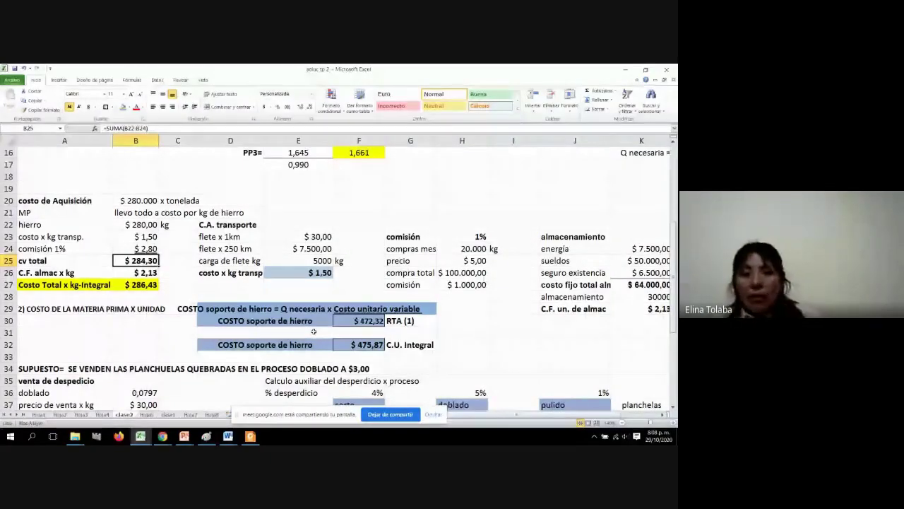
pyautogui.click(352, 153)
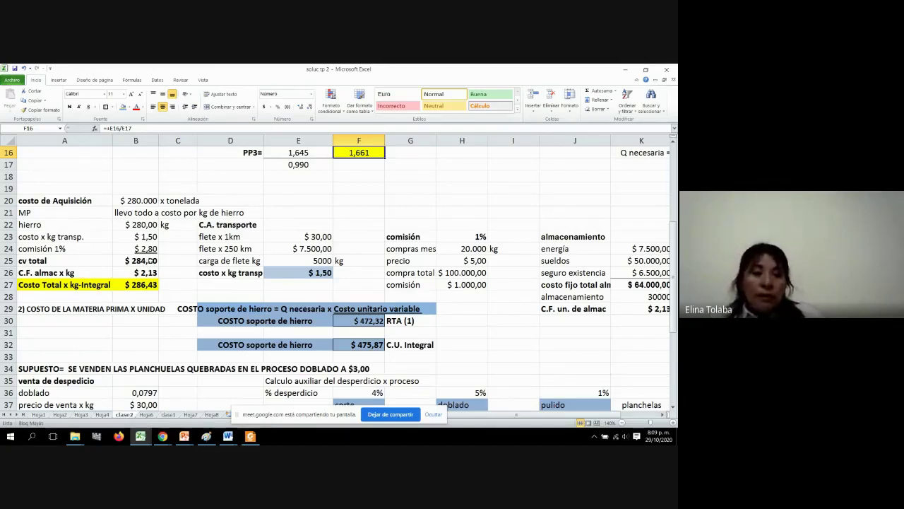
pyautogui.click(134, 285)
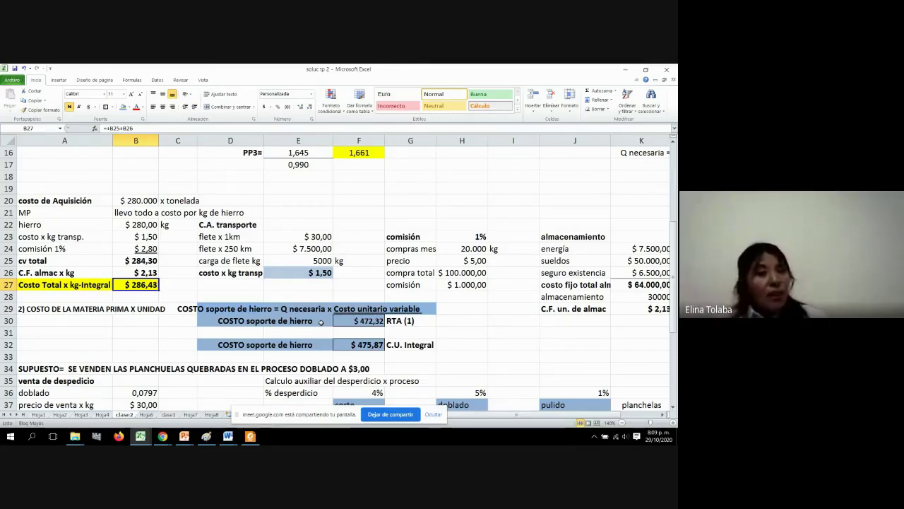
pyautogui.click(359, 152)
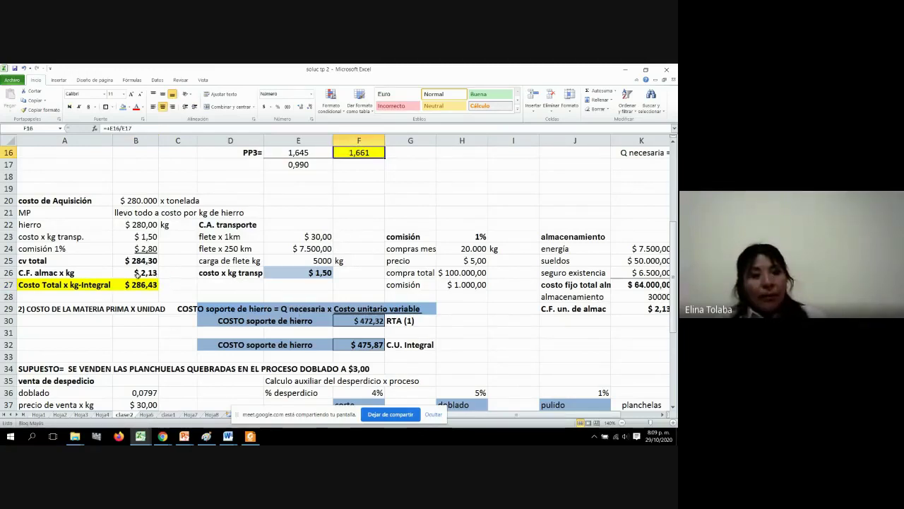
pyautogui.click(135, 283)
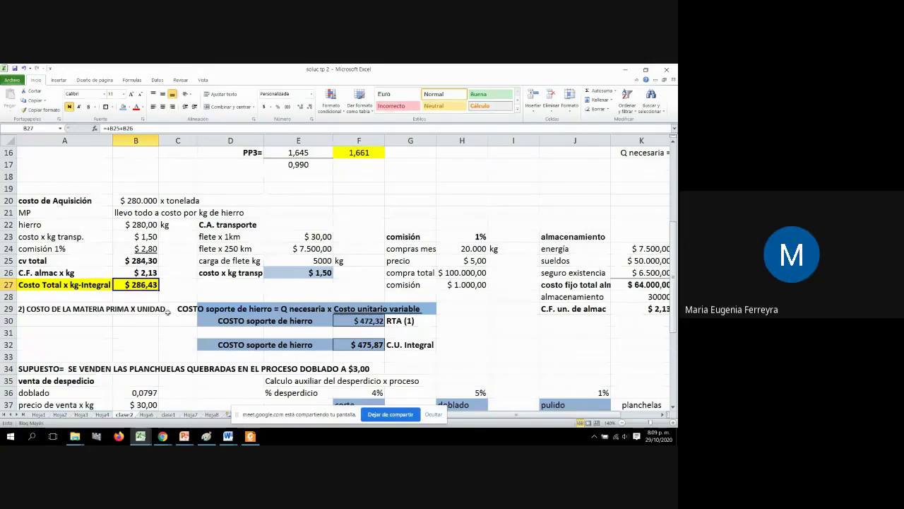
# Copy the COSTO soporte de hierro formula text from E29 into E31, above the C.U. Integral result
pyautogui.click(217, 311)
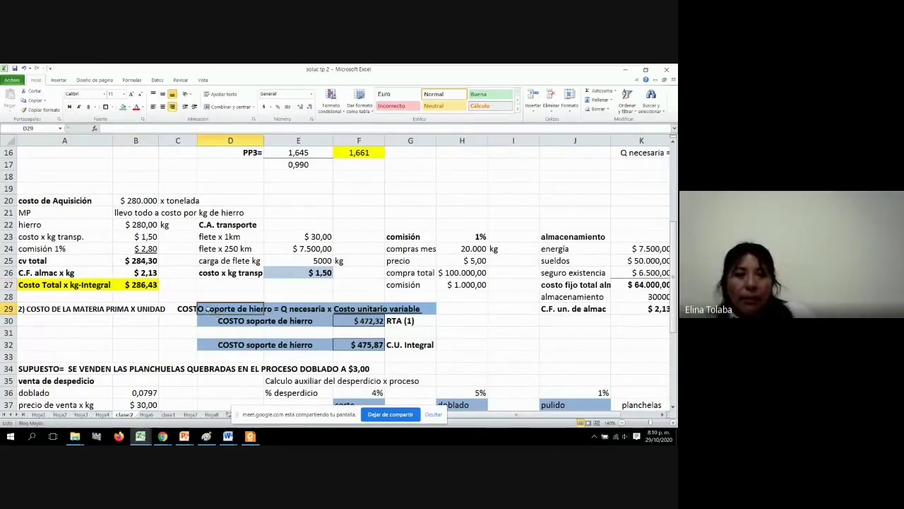
pyautogui.click(177, 305)
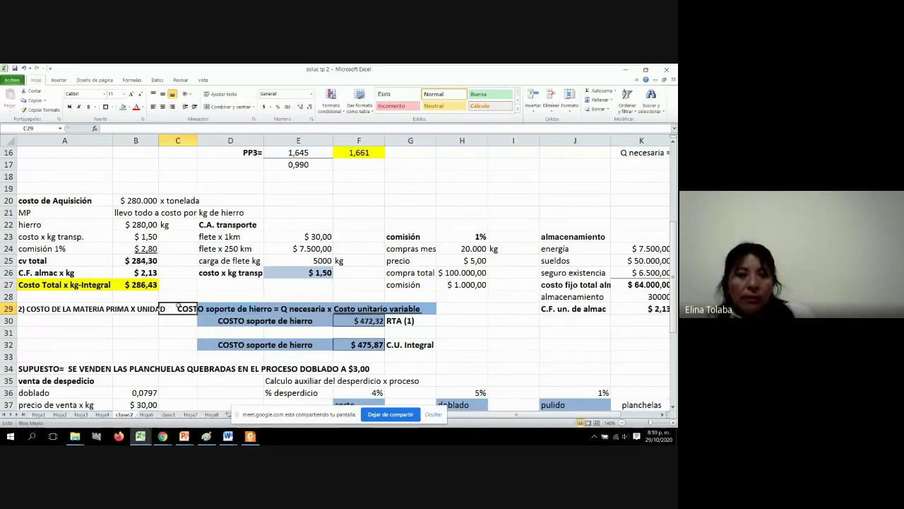
pyautogui.click(267, 310)
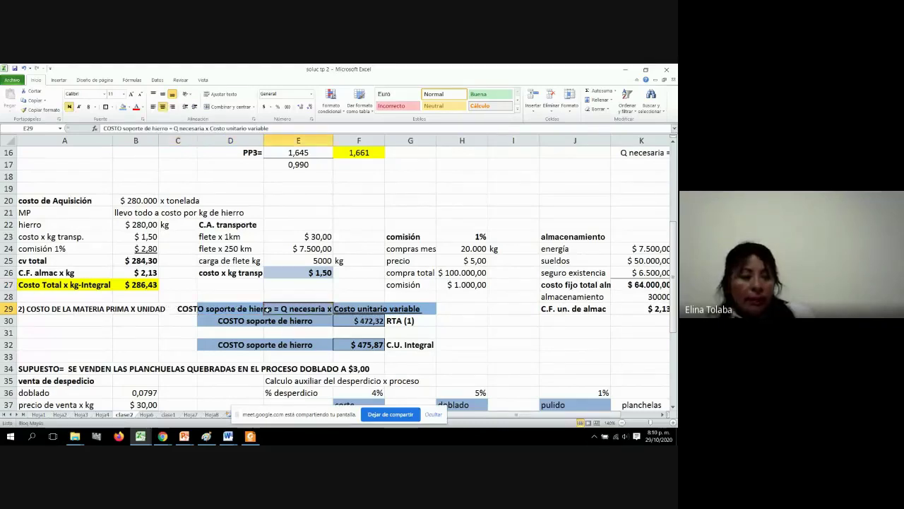
pyautogui.hotkey('ctrl', 'c')
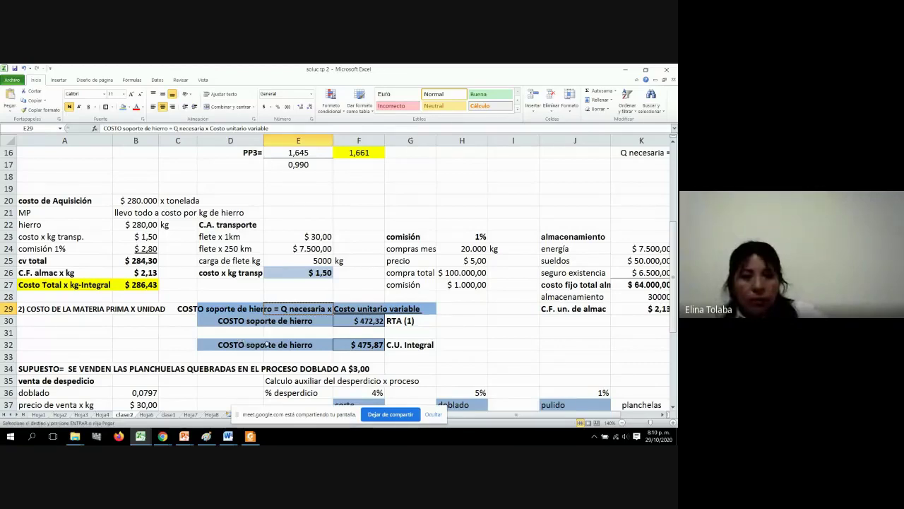
pyautogui.click(302, 332)
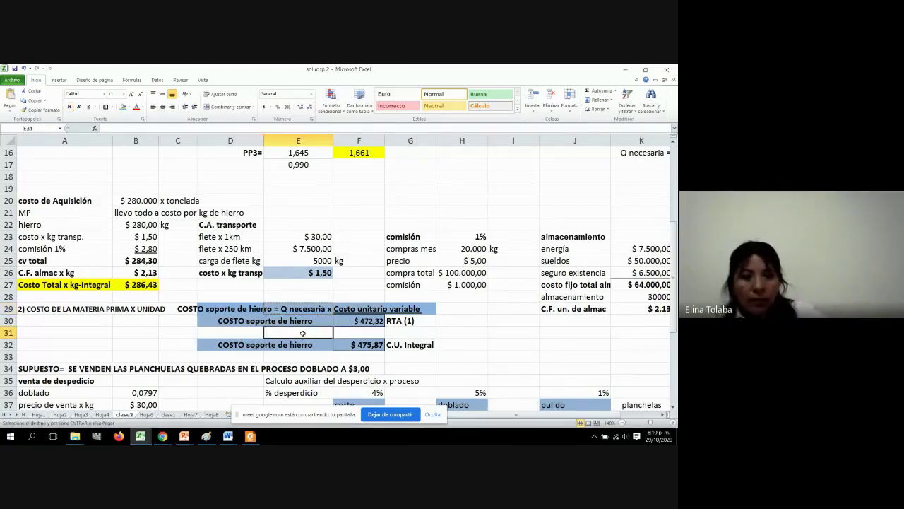
pyautogui.hotkey('ctrl', 'v')
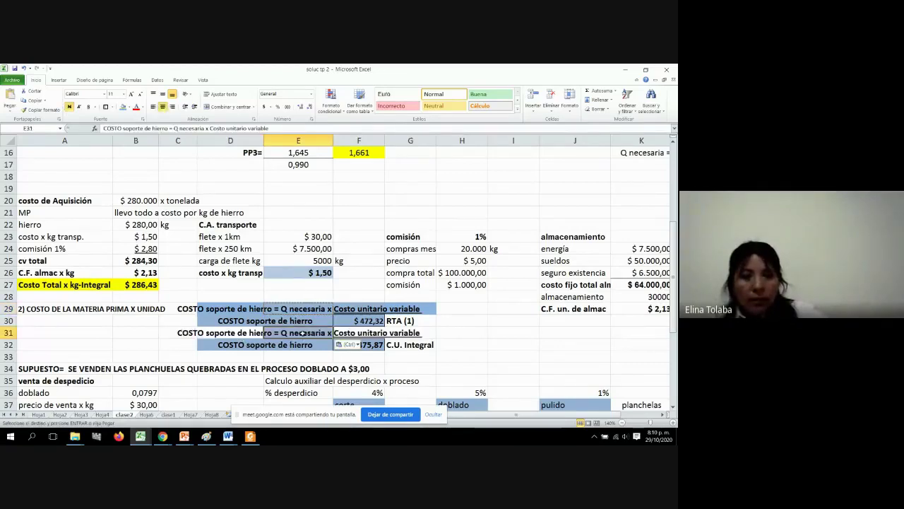
# Change the text in E31 to "COSTO soporte de hierro = Q necesaria x Costo unitario integral"
pyautogui.click(275, 128)
pyautogui.press('BackSpace')
pyautogui.press('BackSpace')
pyautogui.press('BackSpace')
pyautogui.press('BackSpace')
pyautogui.press('BackSpace')
pyautogui.press('BackSpace')
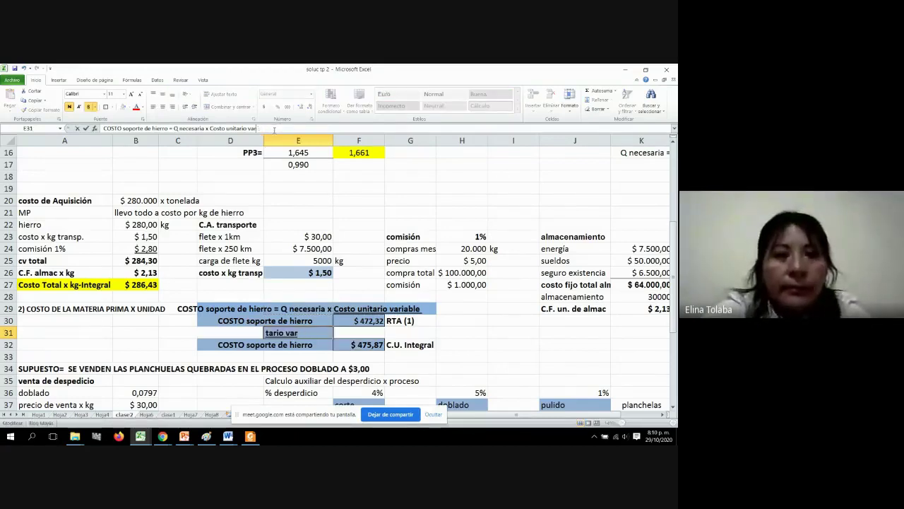
pyautogui.write('iNTE')
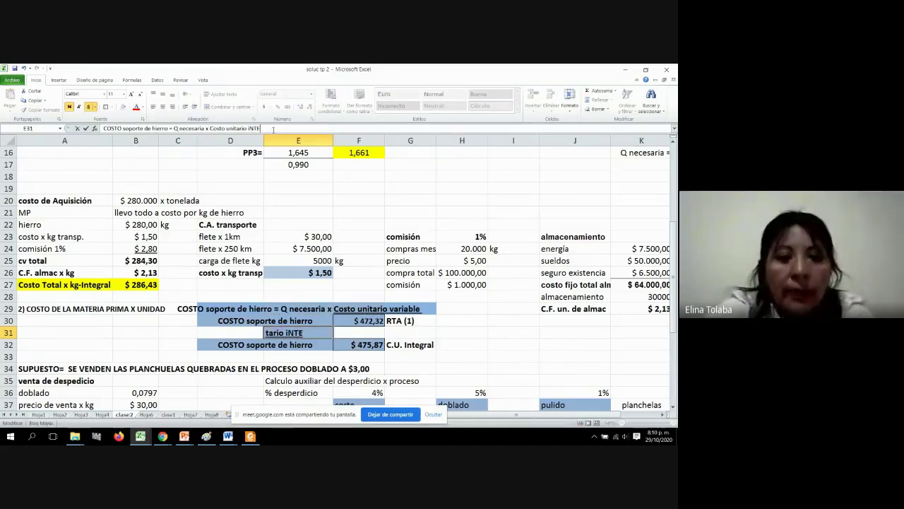
pyautogui.write('GRAL')
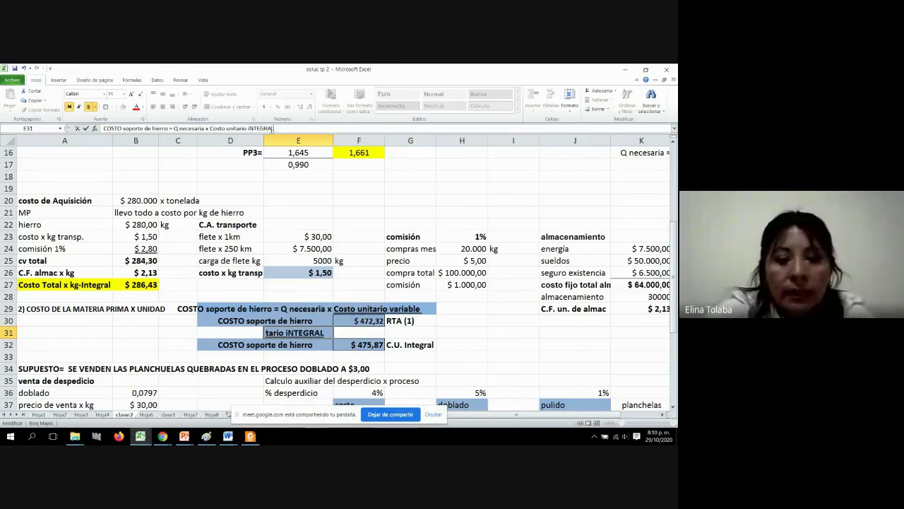
pyautogui.press('BackSpace')
pyautogui.press('BackSpace')
pyautogui.press('BackSpace')
pyautogui.press('BackSpace')
pyautogui.press('BackSpace')
pyautogui.press('BackSpace')
pyautogui.write('integr')
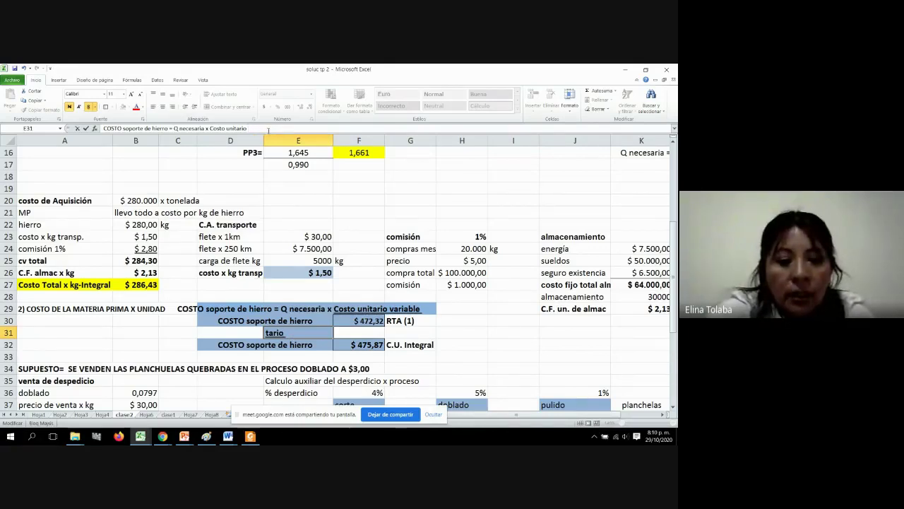
pyautogui.write('al')
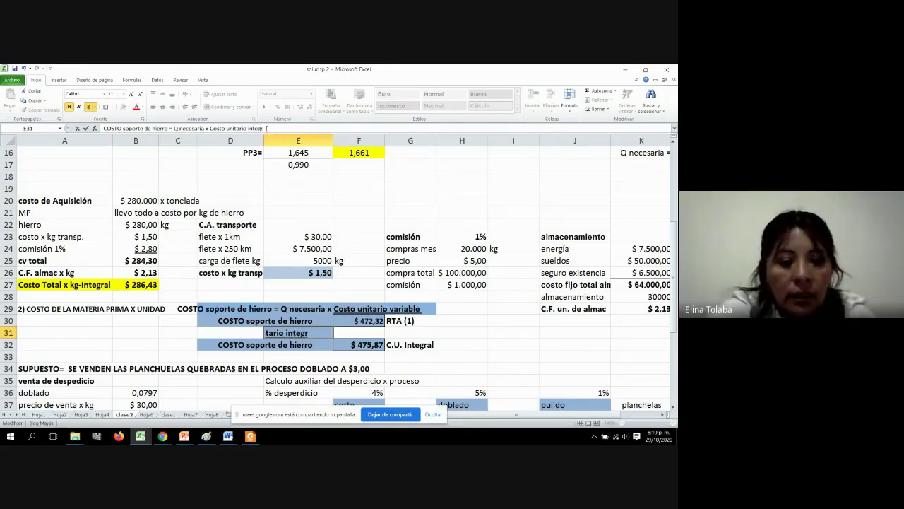
pyautogui.press('Return')
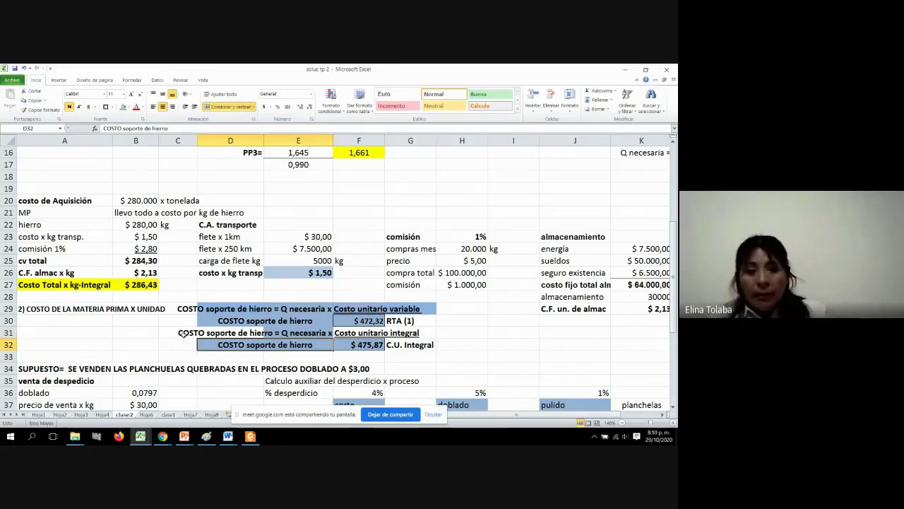
# Insert a blank row above the Costo unitario integral text in row 31
pyautogui.moveTo(183, 333); pyautogui.dragTo(414, 360)
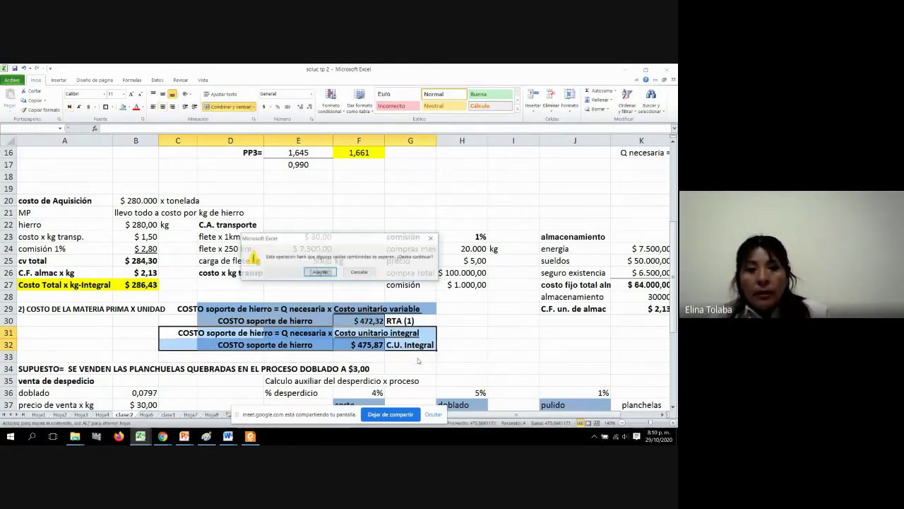
pyautogui.click(326, 272)
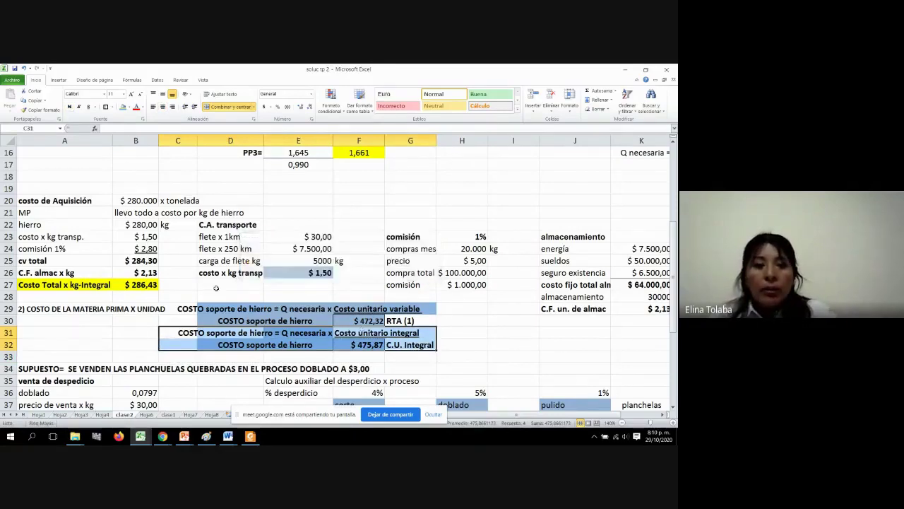
pyautogui.rightClick(5, 332)
pyautogui.click(25, 269)
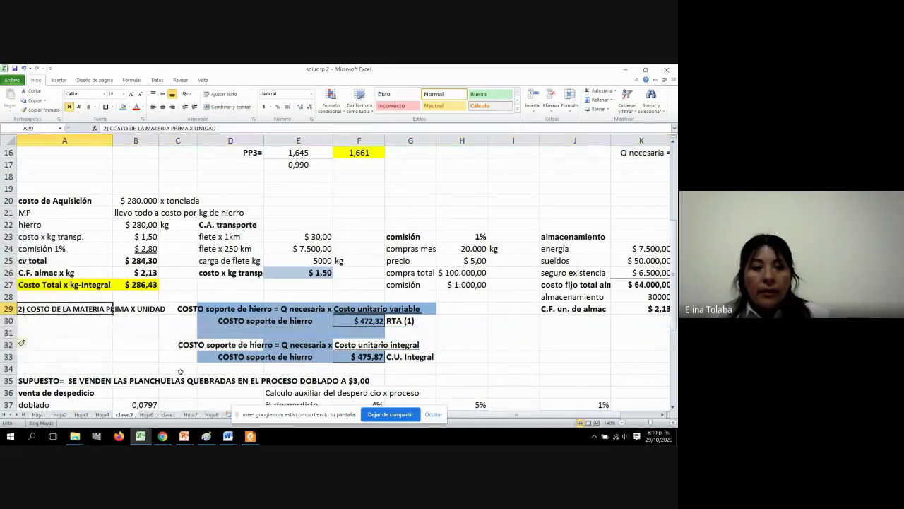
# Remove the fill colour from the blank cells D31:F31 between the variable and integral cost formulas
pyautogui.moveTo(246, 330); pyautogui.dragTo(359, 340)
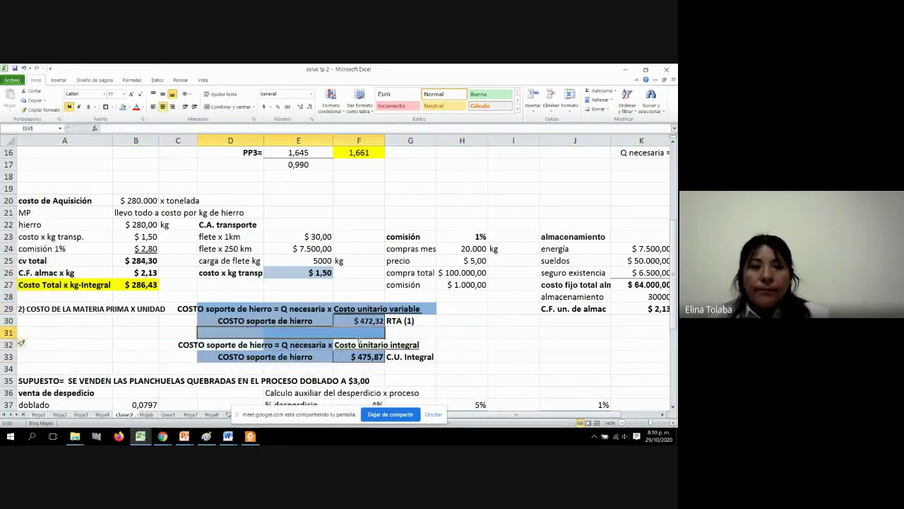
pyautogui.click(130, 106)
pyautogui.click(145, 189)
# Clear the RTA (1) label from G30 beside the variable COSTO soporte de hierro result
pyautogui.moveTo(434, 353); pyautogui.dragTo(433, 350)
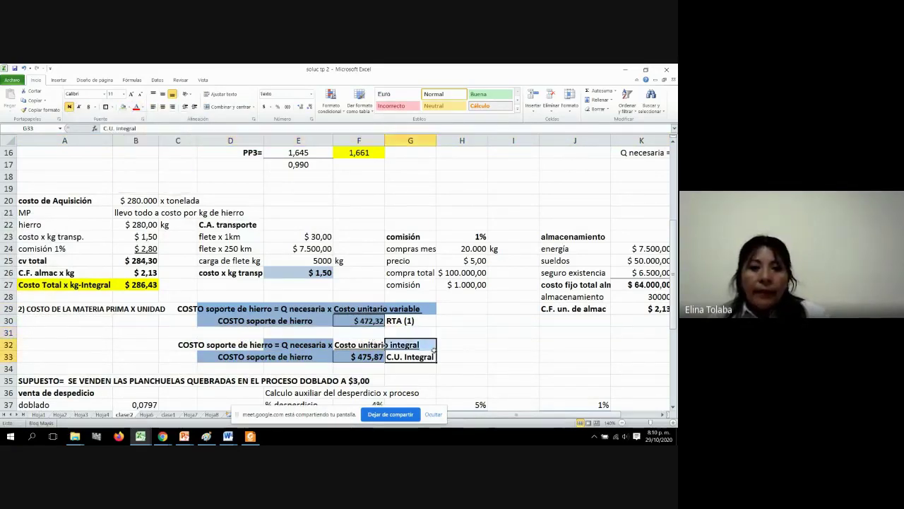
pyautogui.scroll(-1, 435, 349)
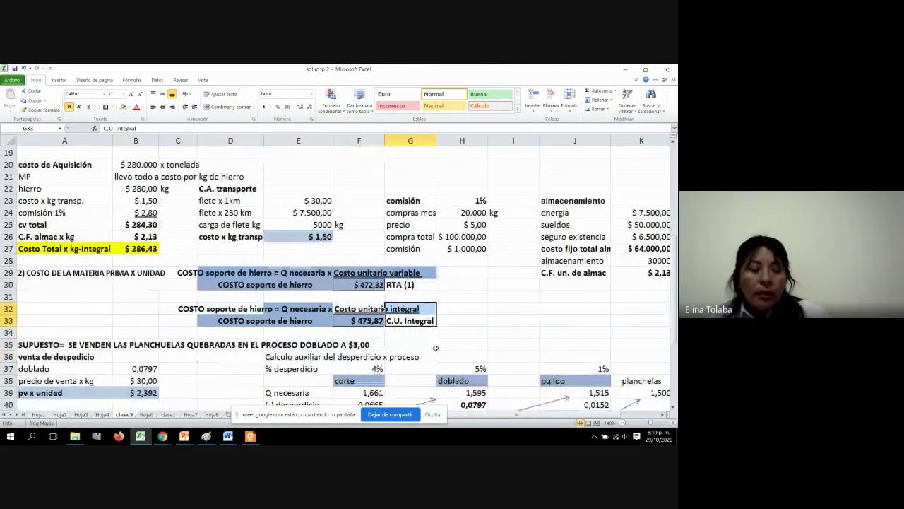
pyautogui.scroll(-1, 435, 347)
pyautogui.press('Up')
pyautogui.press('Up')
pyautogui.press('Up')
pyautogui.press('Delete')
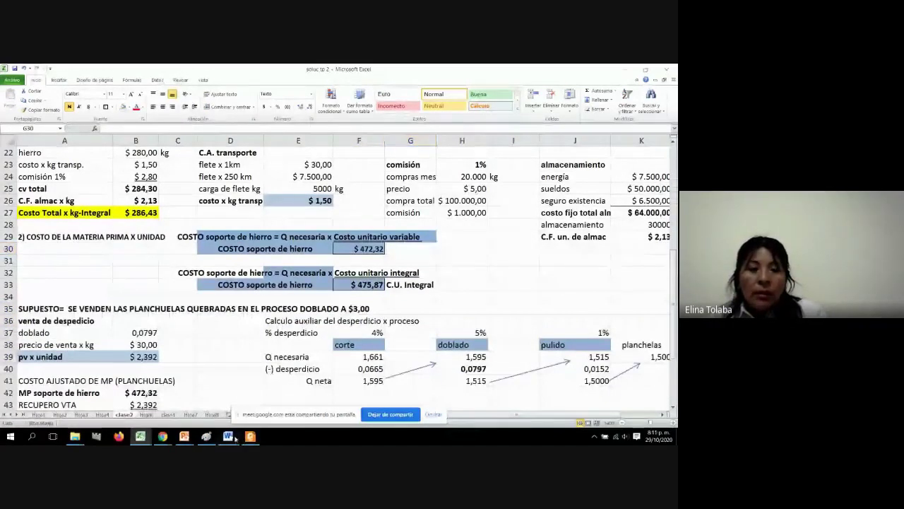
# Switch to the Word exercise statement, read the SE PIDE questions, and return to the soluc tp 2 workbook
pyautogui.click(228, 436)
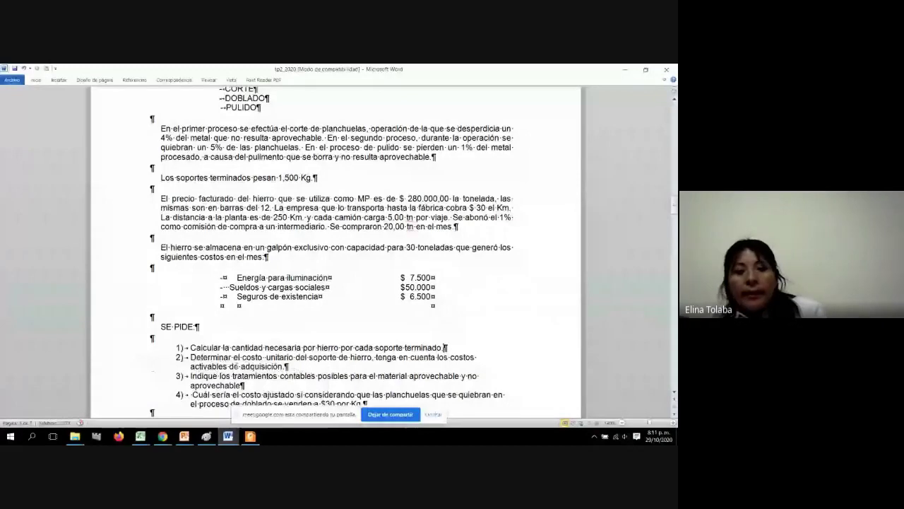
pyautogui.scroll(-2, 228, 356)
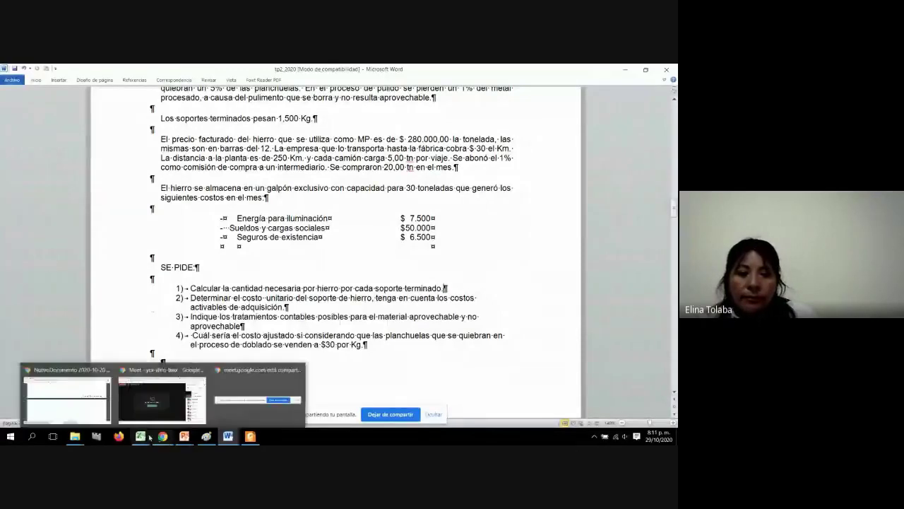
pyautogui.moveTo(148, 437)
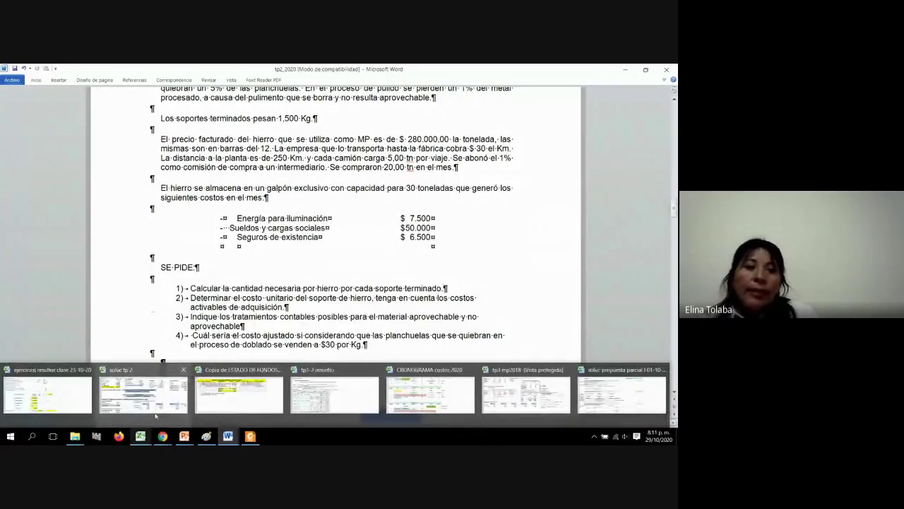
pyautogui.click(156, 410)
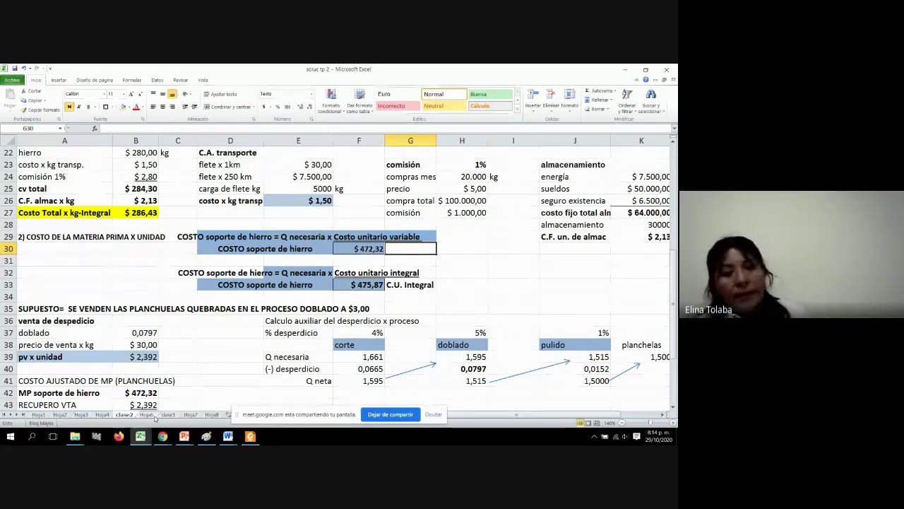
# Review the planchuelas sale assumption and COSTO AJUSTADO MP rows, and check them against the SE PIDE points in the tp2_2020 Word document
pyautogui.scroll(-1, 155, 418)
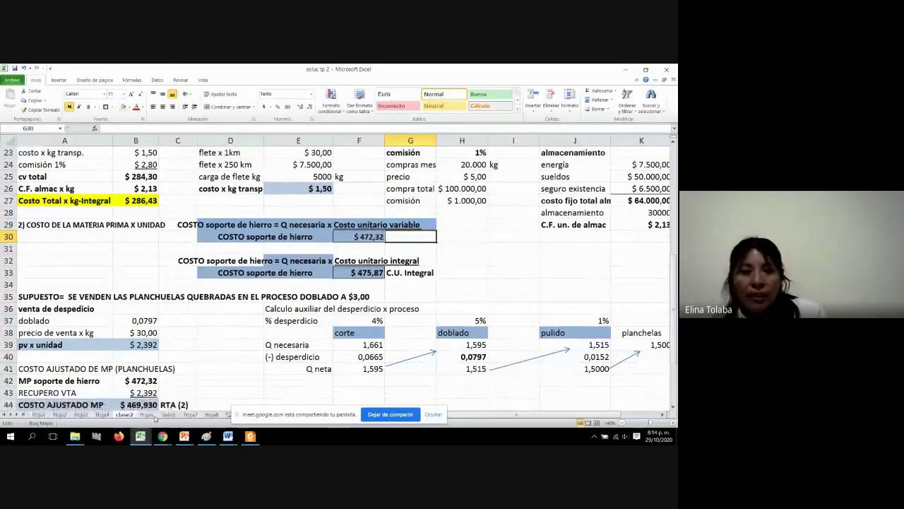
pyautogui.scroll(-2, 154, 418)
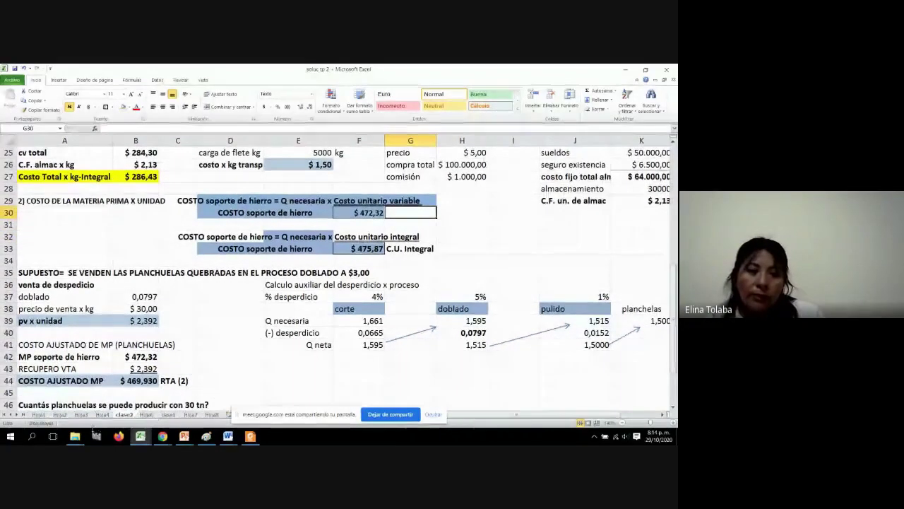
pyautogui.click(228, 436)
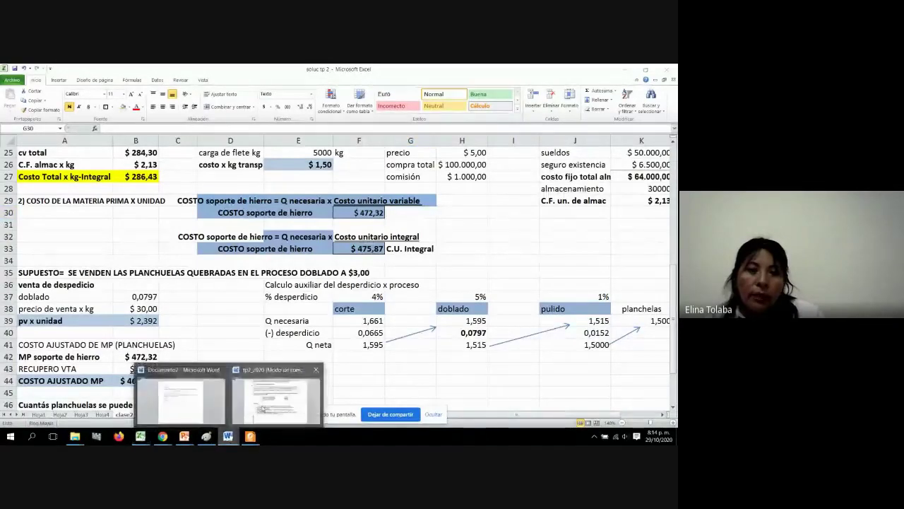
pyautogui.click(263, 408)
pyautogui.scroll(-1, 223, 351)
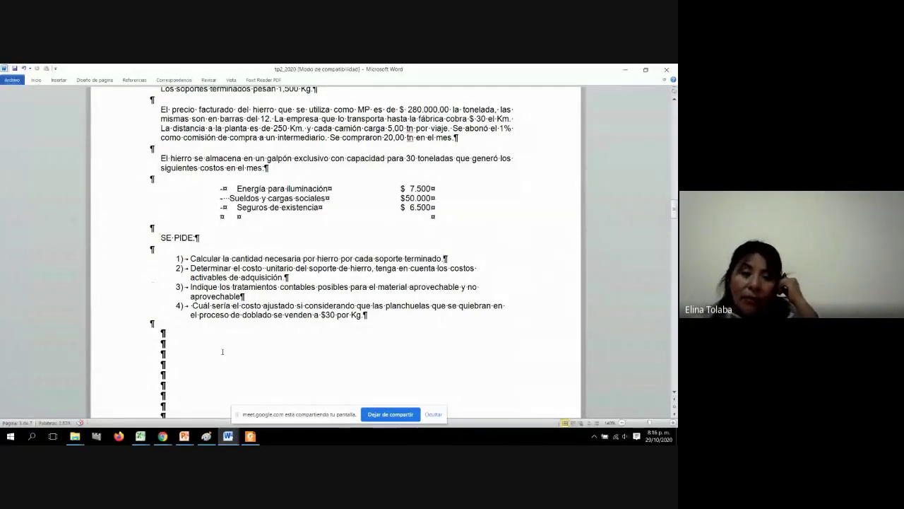
pyautogui.moveTo(260, 440)
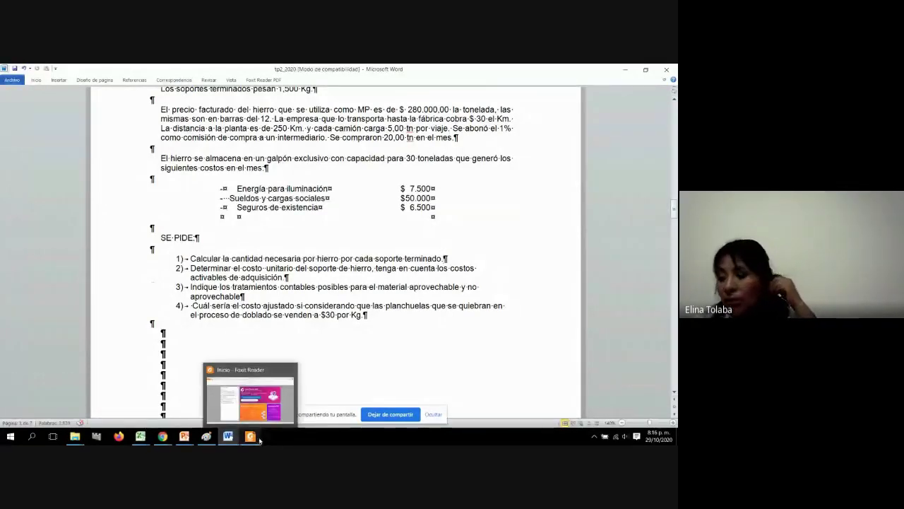
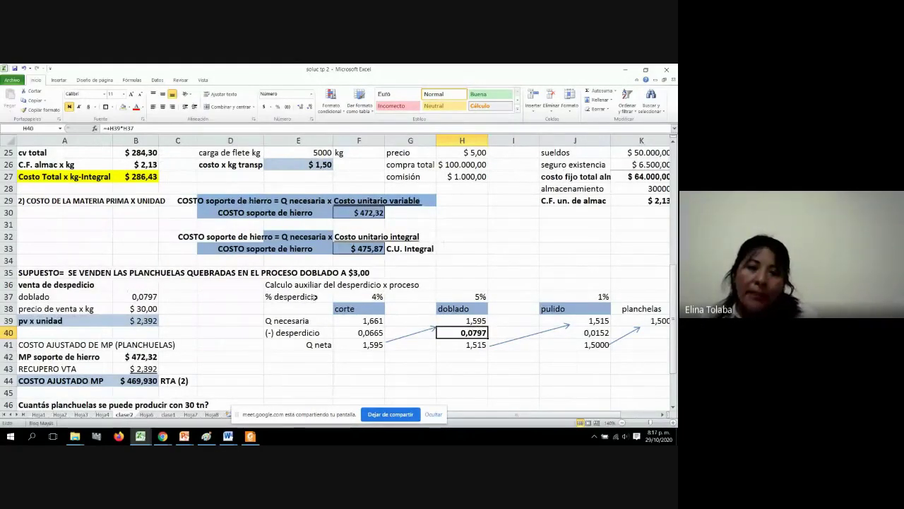
# In the Excel workbook, review the % desperdicio and Q necesaria rows of the Calculo auxiliar del desperdicio x proceso table
pyautogui.click(315, 297)
pyautogui.click(310, 320)
pyautogui.click(351, 321)
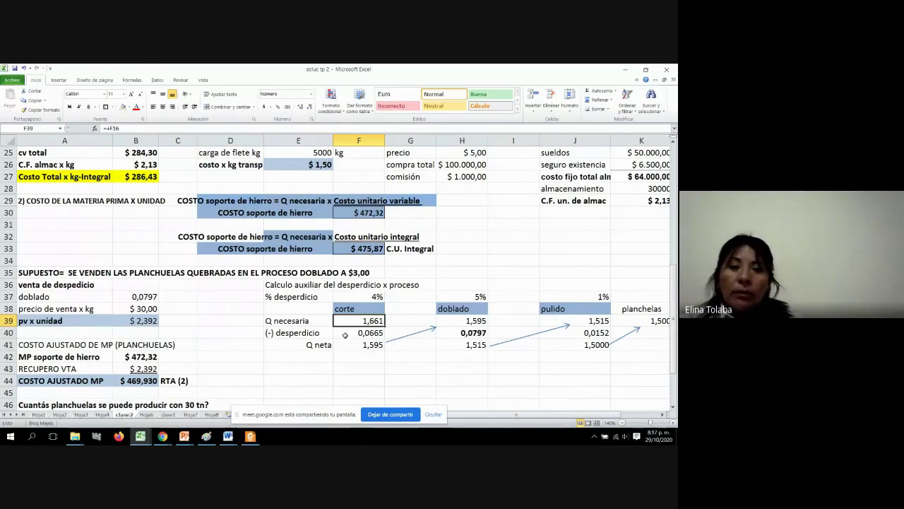
pyautogui.scroll(3, 345, 335)
pyautogui.scroll(-5, 343, 341)
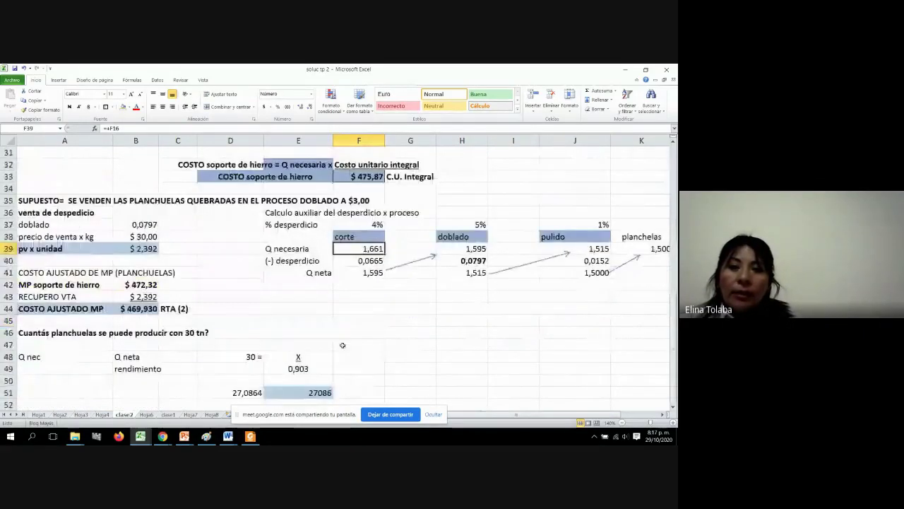
pyautogui.scroll(-1, 342, 345)
# Try reordering the process labels in row 38, placing pulido in F38, corte in H38 and doblado in J38
pyautogui.click(455, 203)
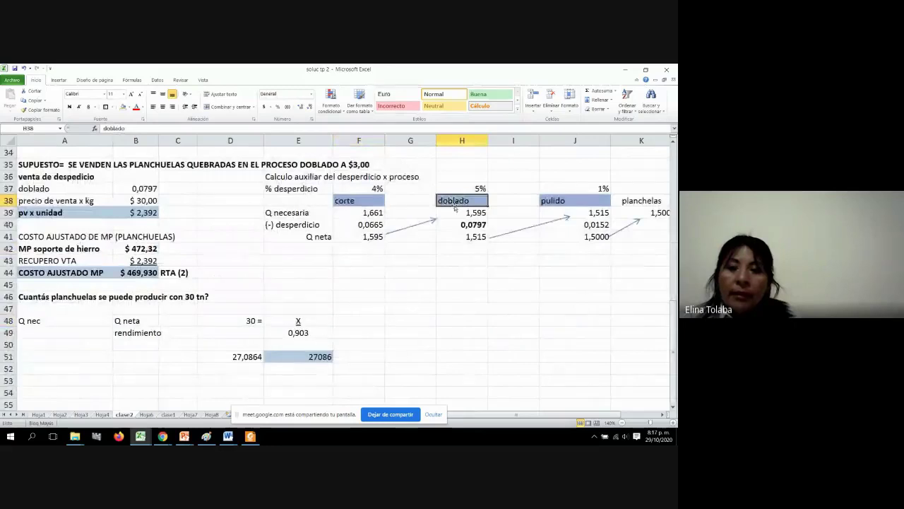
pyautogui.moveTo(455, 205); pyautogui.dragTo(407, 274)
pyautogui.click(380, 200)
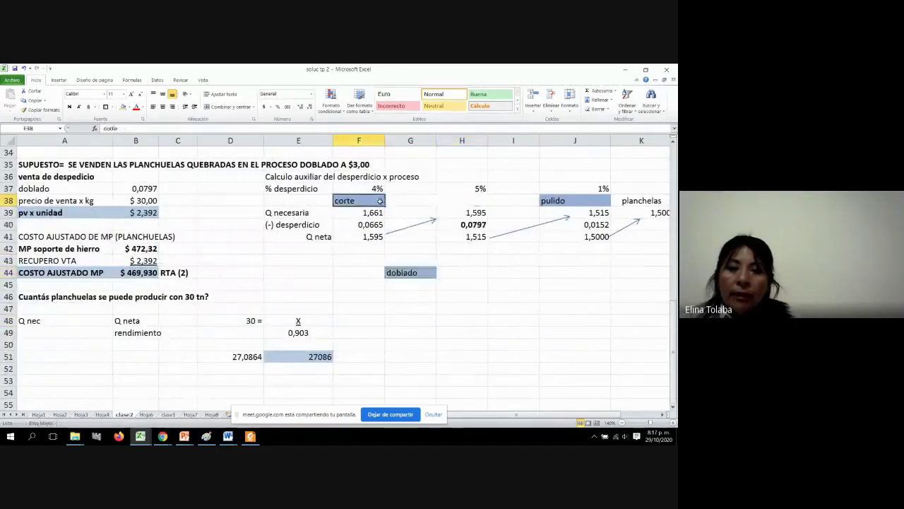
pyautogui.moveTo(381, 198); pyautogui.dragTo(480, 200)
pyautogui.click(557, 199)
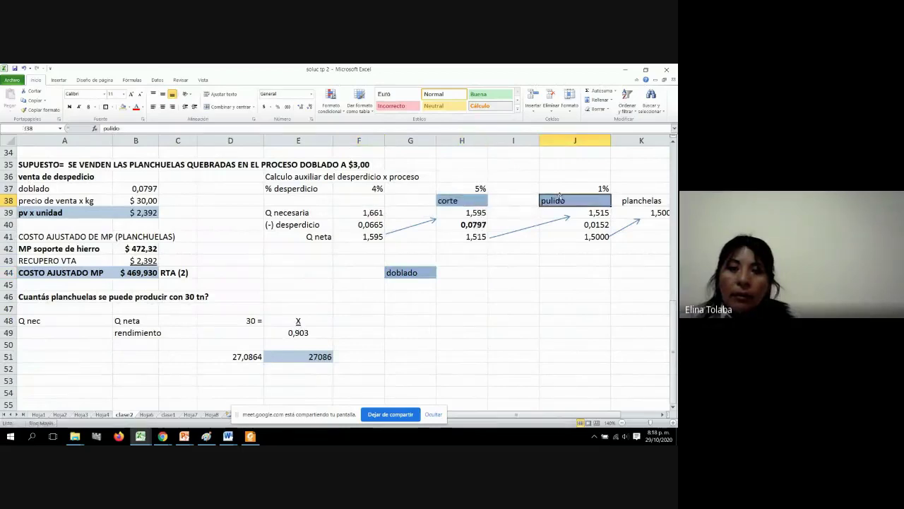
pyautogui.moveTo(560, 199); pyautogui.dragTo(354, 200)
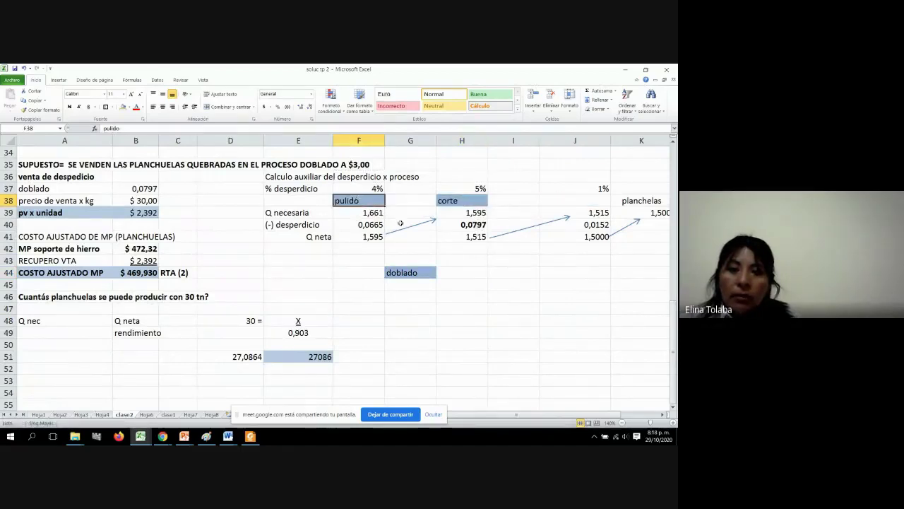
pyautogui.click(424, 272)
pyautogui.moveTo(410, 268); pyautogui.dragTo(565, 200)
pyautogui.click(494, 283)
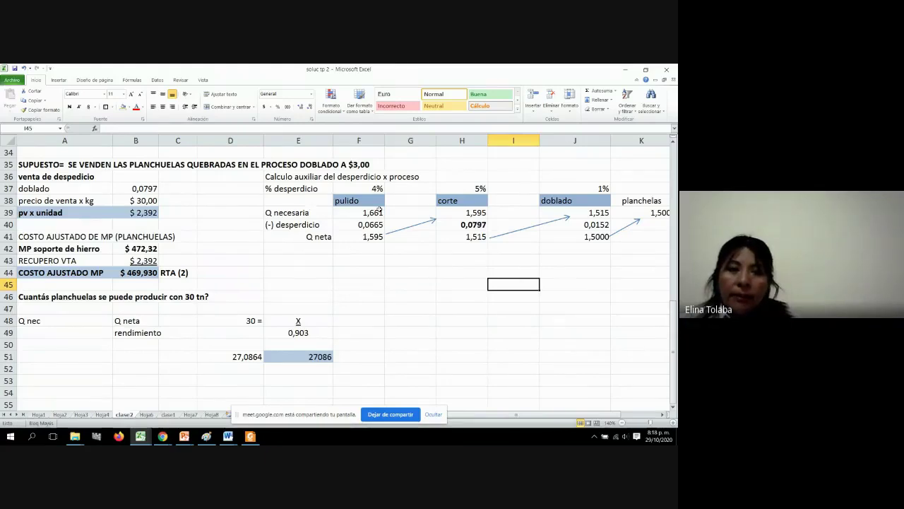
# Inspect the Q necesaria formula in F39 and trace it to the PP3 quantity in F16
pyautogui.click(365, 213)
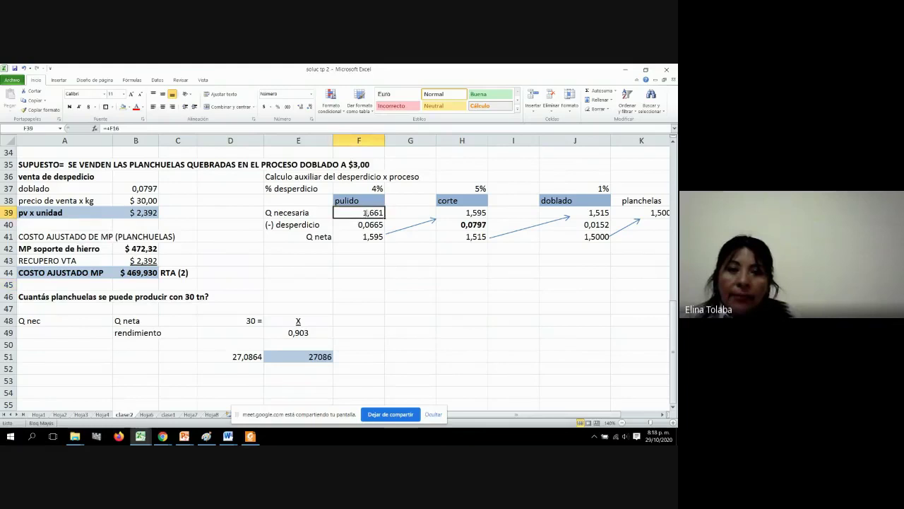
pyautogui.doubleClick(365, 213)
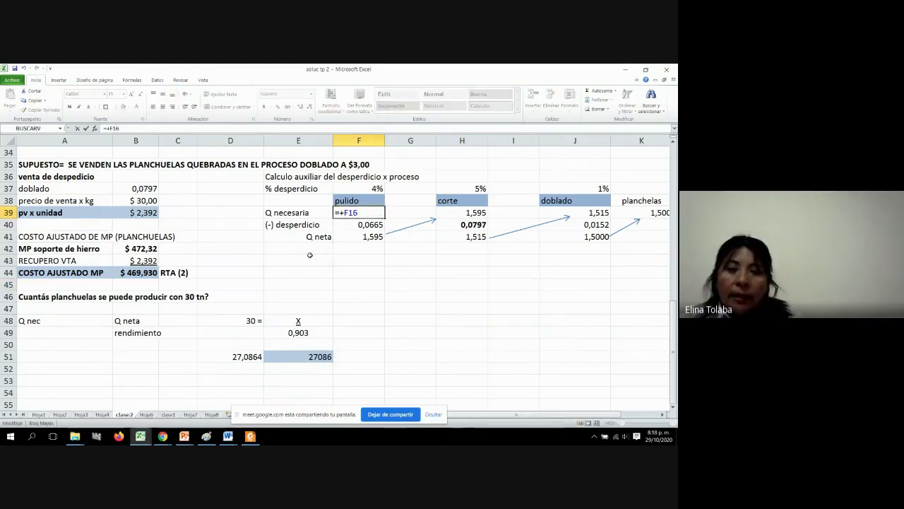
pyautogui.scroll(4, 324, 261)
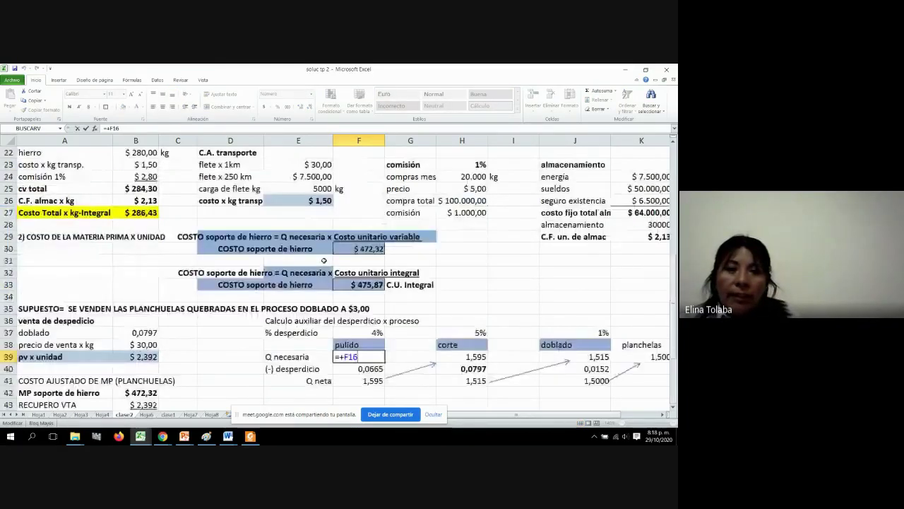
pyautogui.scroll(2, 323, 261)
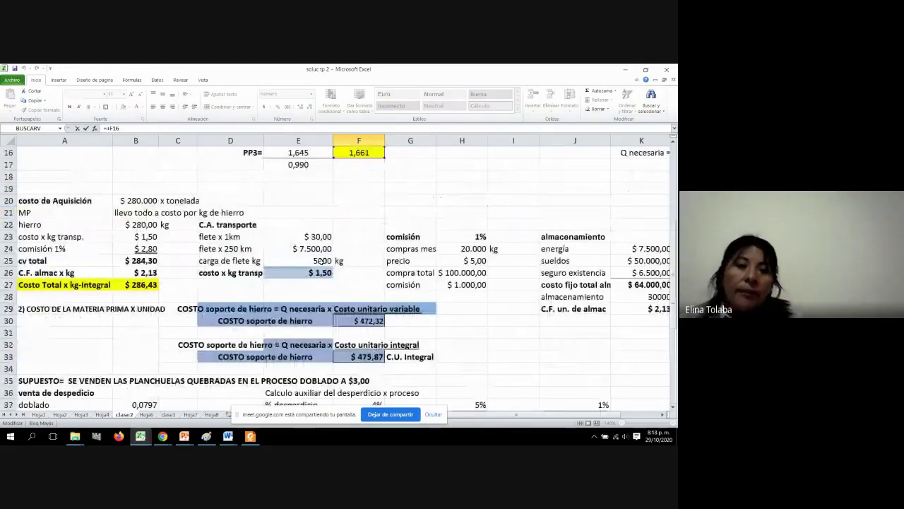
pyautogui.scroll(-3, 324, 261)
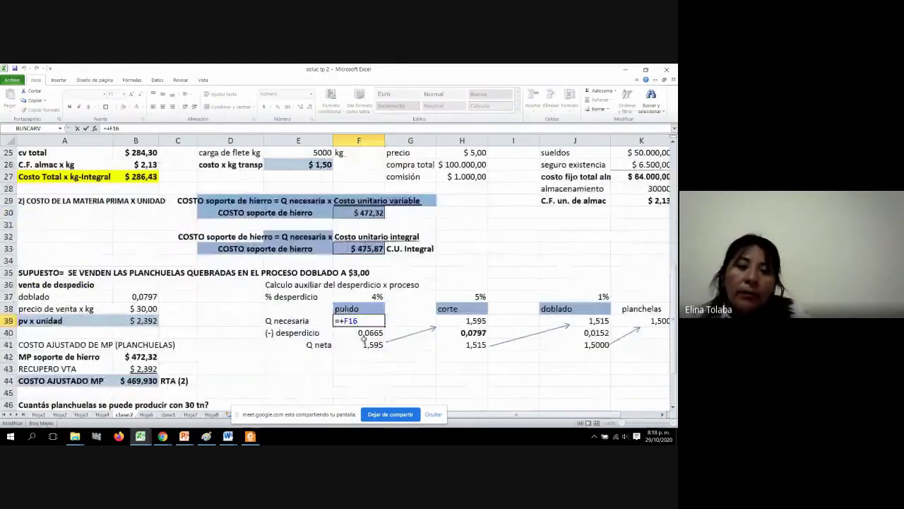
pyautogui.press('Return')
# Inspect the desperdicio formula in F40 and trace its reference to the CORTE merma percentage in D2
pyautogui.doubleClick(365, 333)
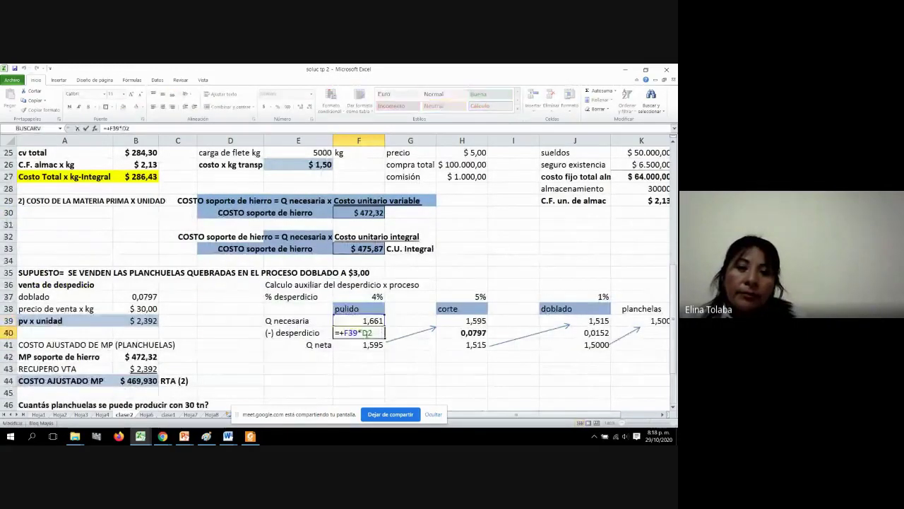
pyautogui.scroll(-1, 355, 340)
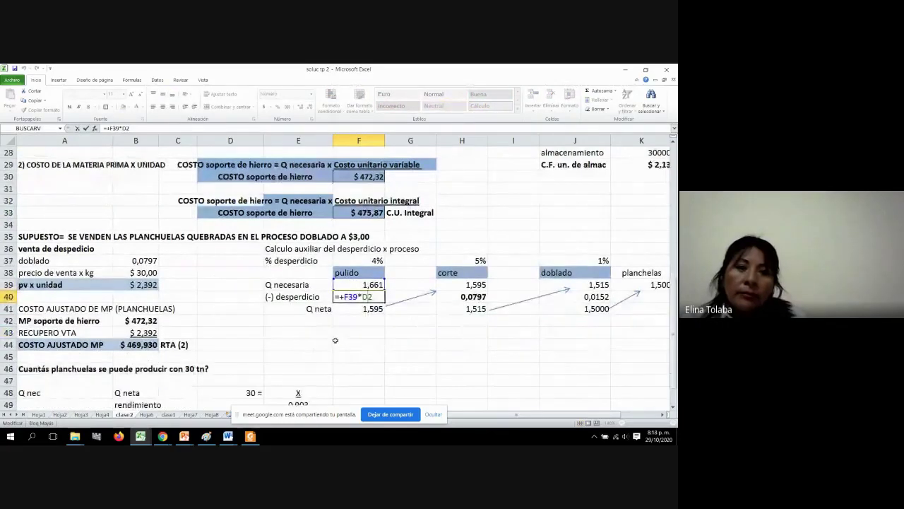
pyautogui.scroll(3, 336, 339)
pyautogui.scroll(6, 335, 340)
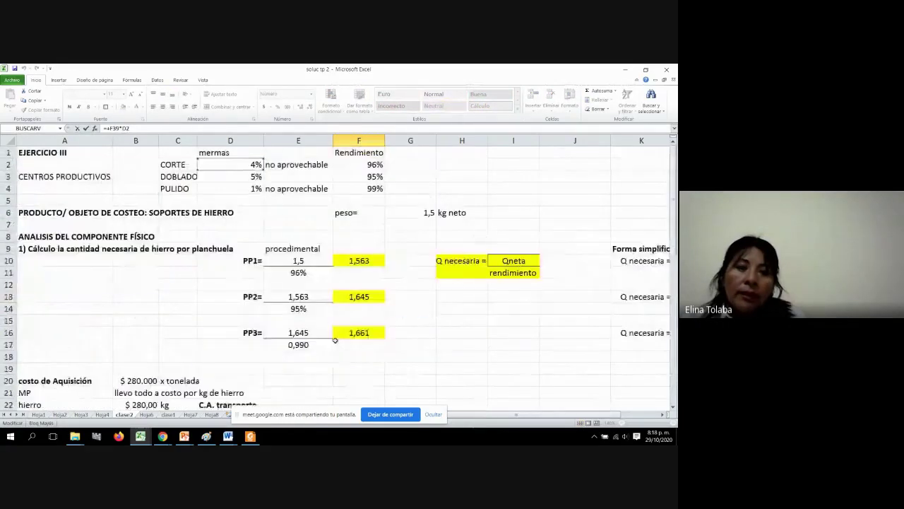
pyautogui.scroll(-9, 335, 340)
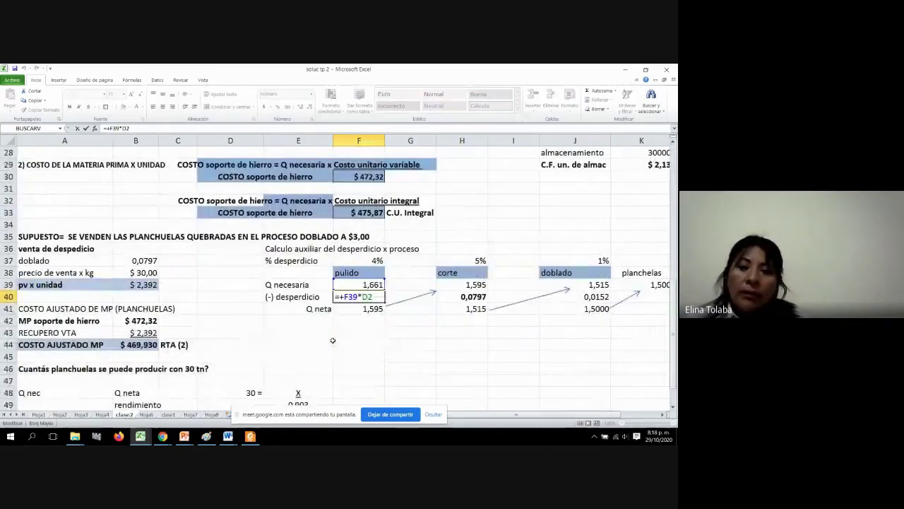
pyautogui.press('Return')
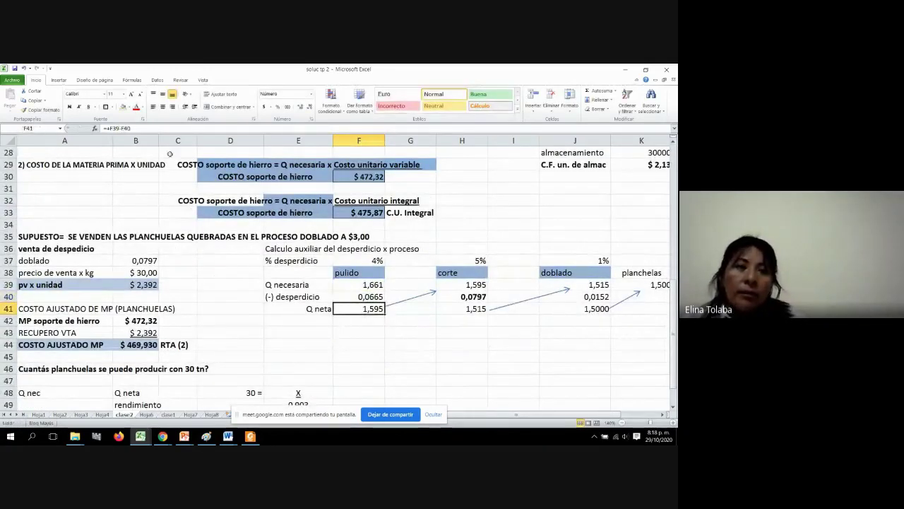
# Undo the moves of the process labels in row 38 of the auxiliary waste table
pyautogui.click(28, 69)
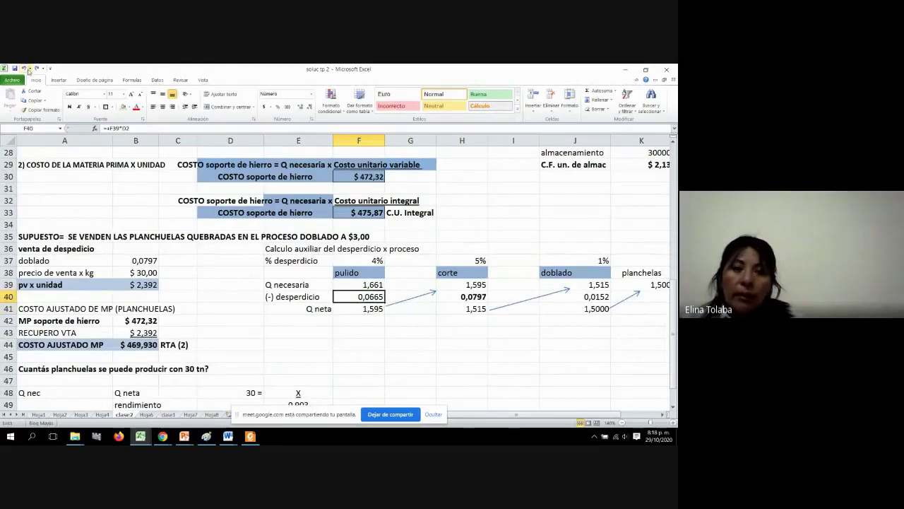
pyautogui.click(28, 68)
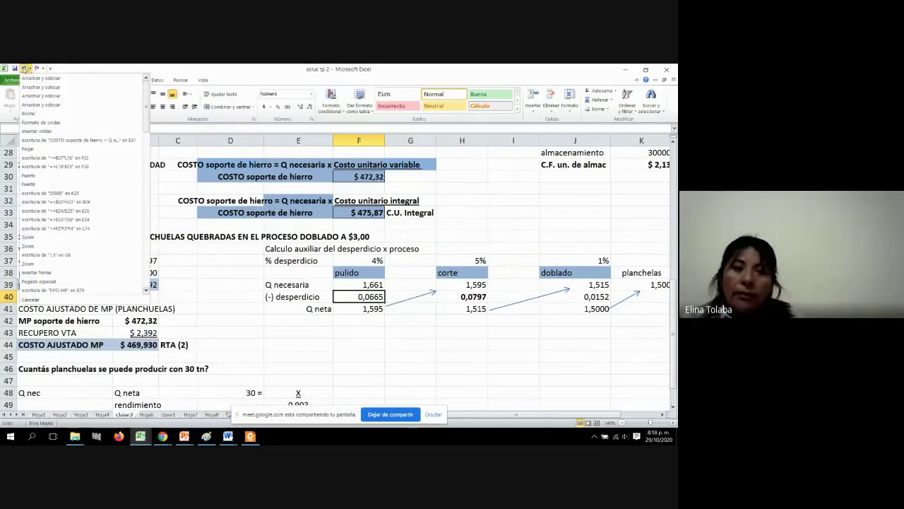
pyautogui.click(25, 68)
pyautogui.click(24, 69)
pyautogui.click(25, 69)
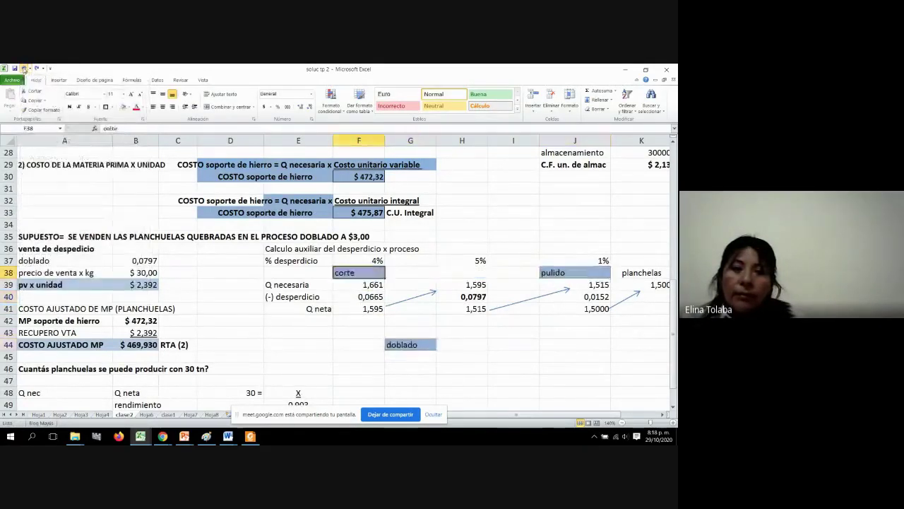
pyautogui.click(25, 69)
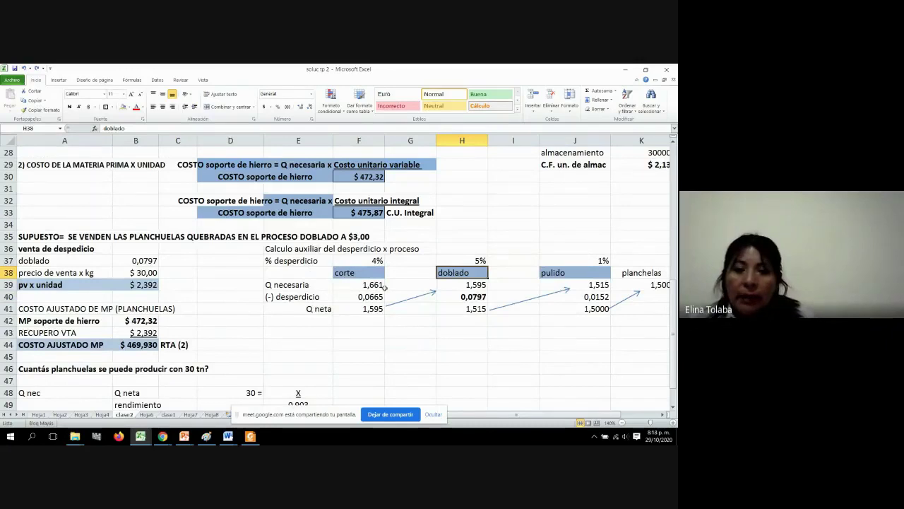
# Inspect the corte Q necesaria and Q neta formulas in F39 and F41, and the doblado desperdicio formula in H40
pyautogui.click(357, 285)
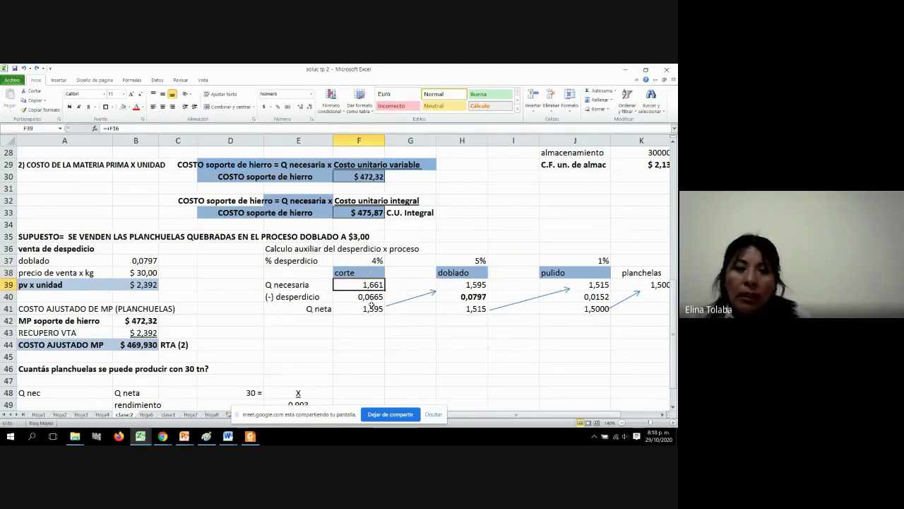
pyautogui.click(373, 305)
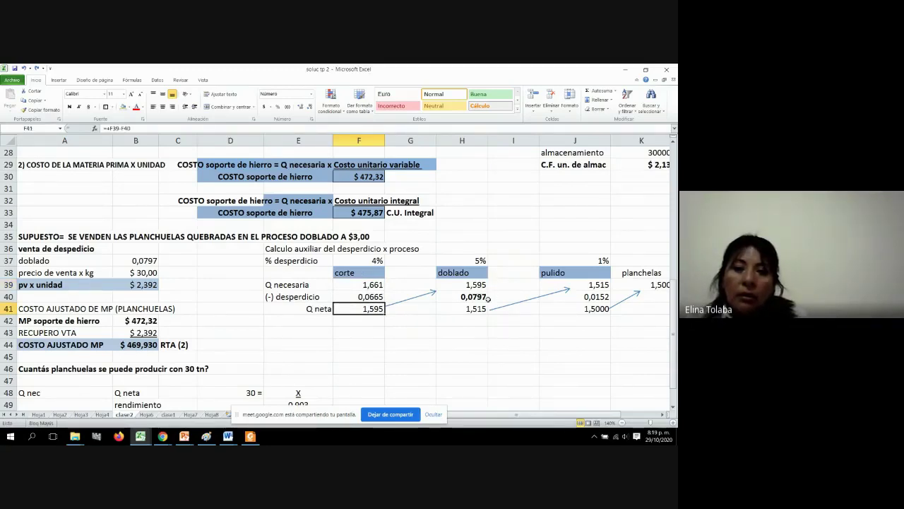
pyautogui.click(478, 298)
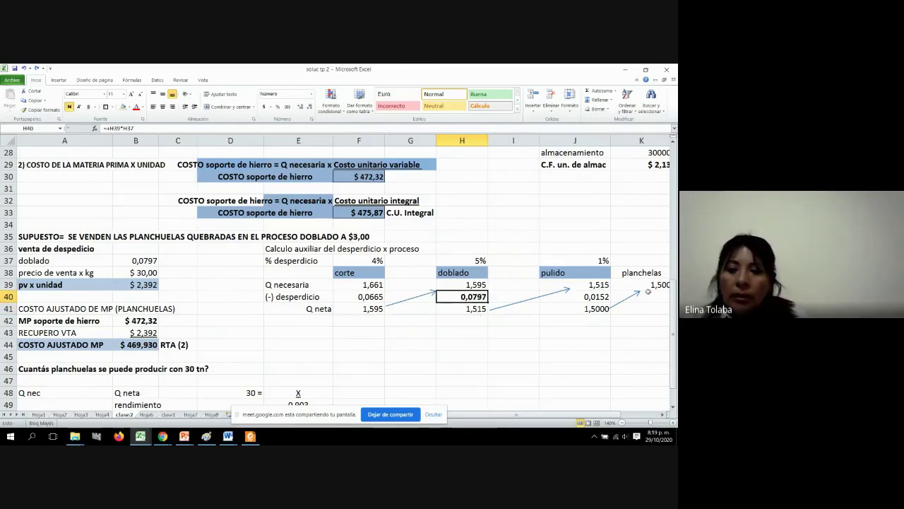
pyautogui.doubleClick(450, 297)
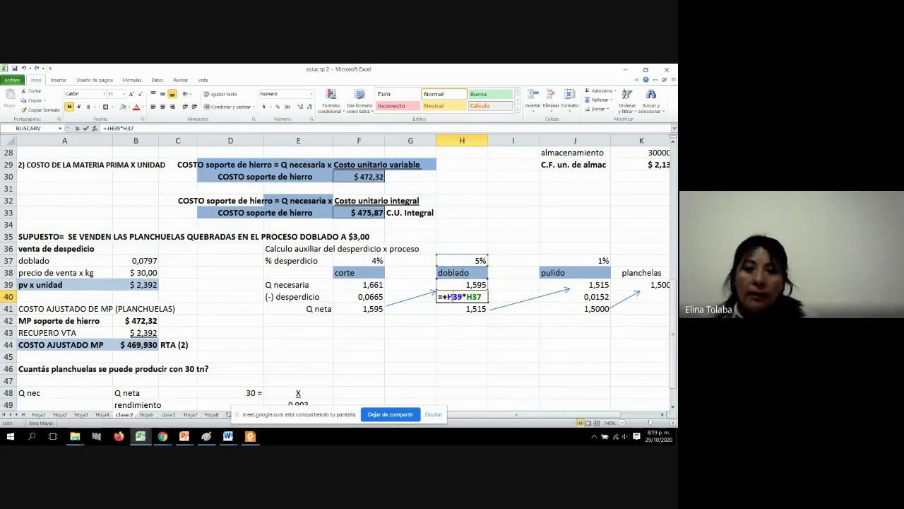
pyautogui.press('Escape')
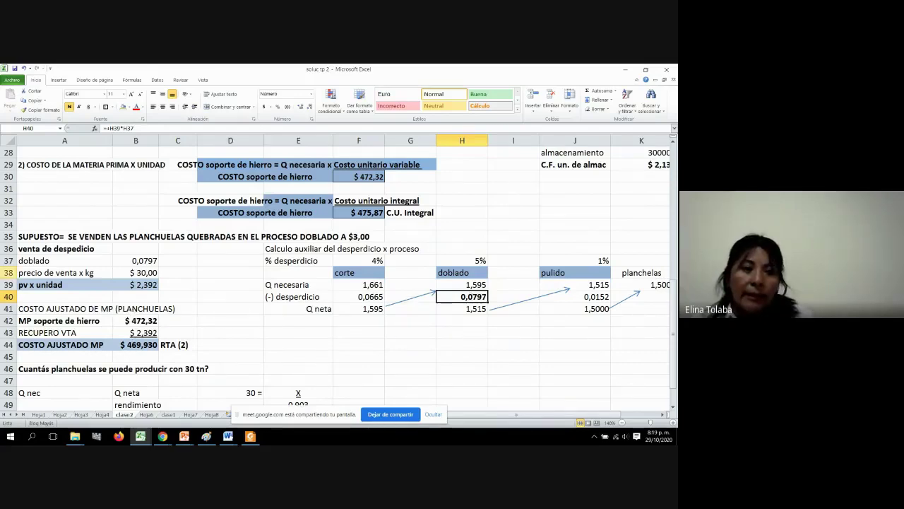
# Check the doblado waste and sale price per kg in B37 and B38, and change the label in A39 to "recupero"
pyautogui.click(132, 260)
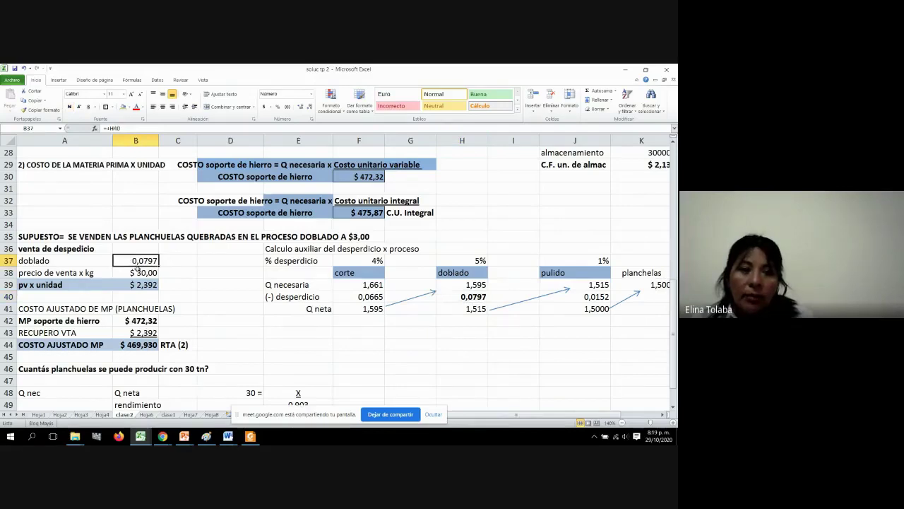
pyautogui.click(130, 272)
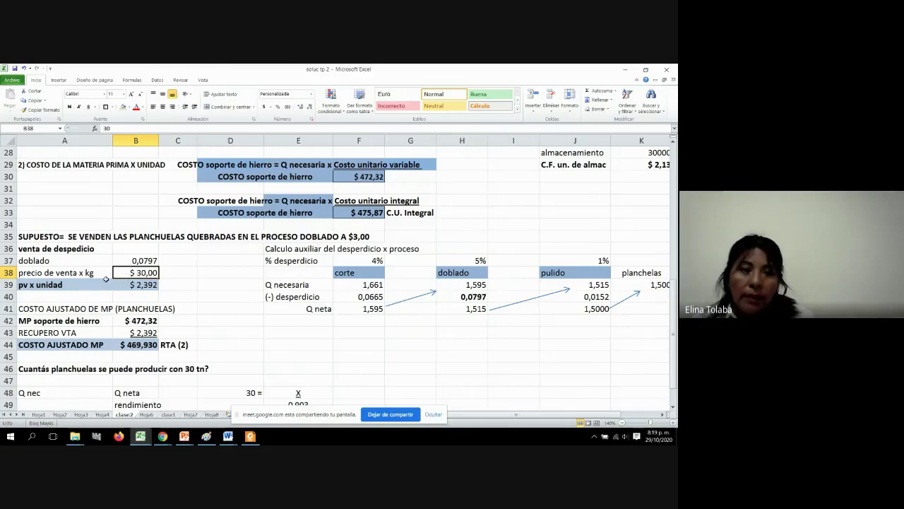
pyautogui.click(74, 282)
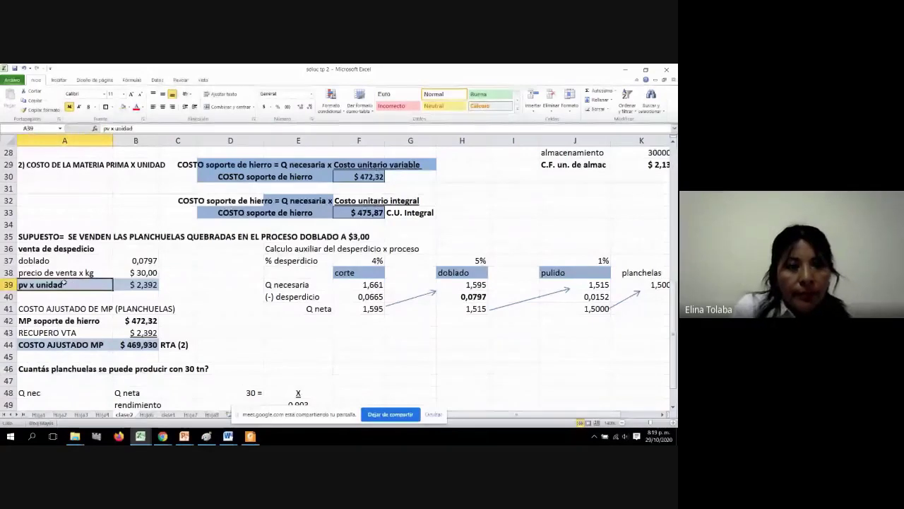
pyautogui.write('recupero')
pyautogui.press('Return')
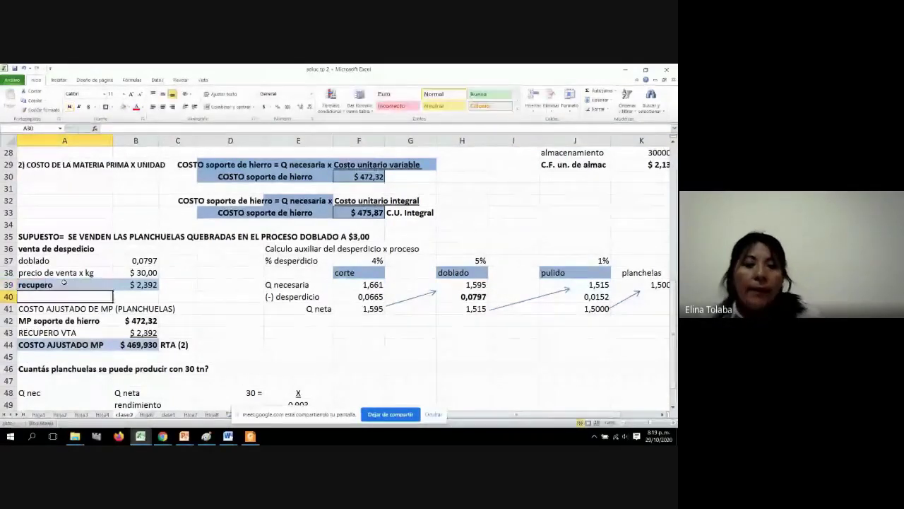
# Inspect the recupero formula in B39 and relate it to the COSTO AJUSTADO DE MP heading in A41
pyautogui.scroll(1, 64, 282)
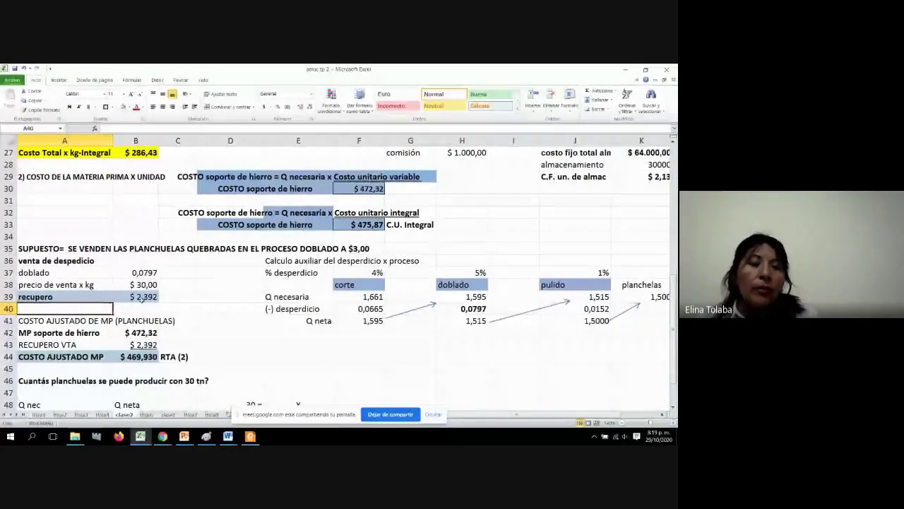
pyautogui.click(141, 299)
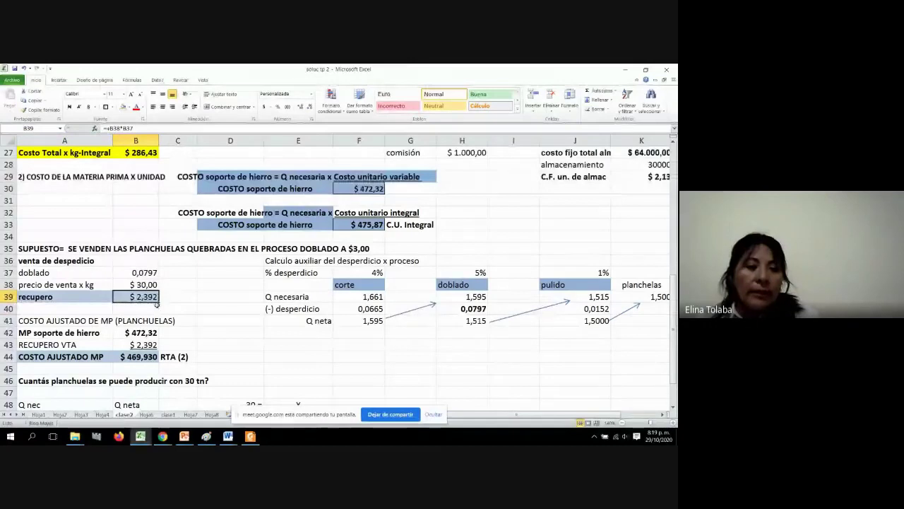
pyautogui.scroll(-2, 134, 322)
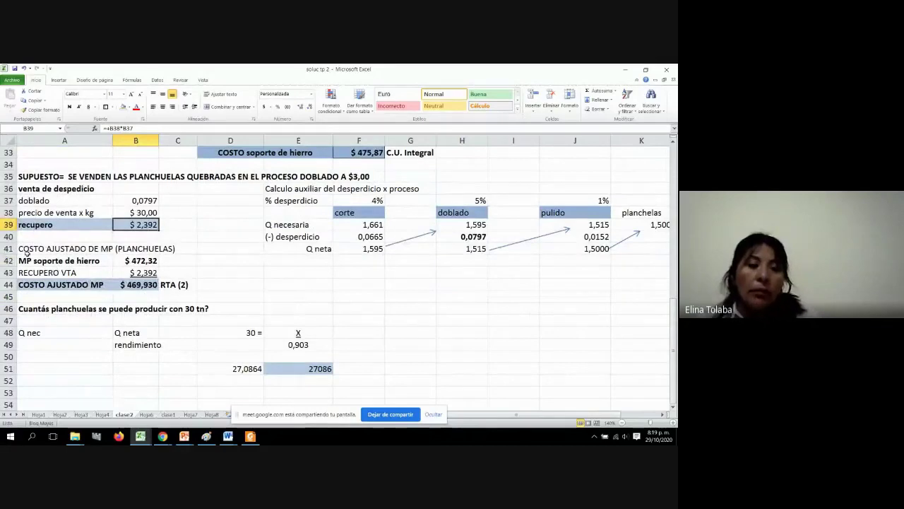
pyautogui.click(25, 251)
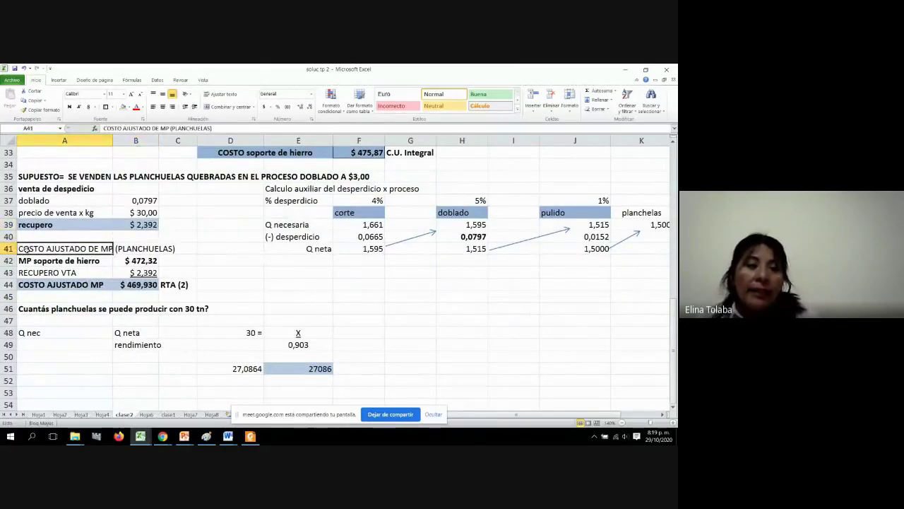
pyautogui.click(49, 224)
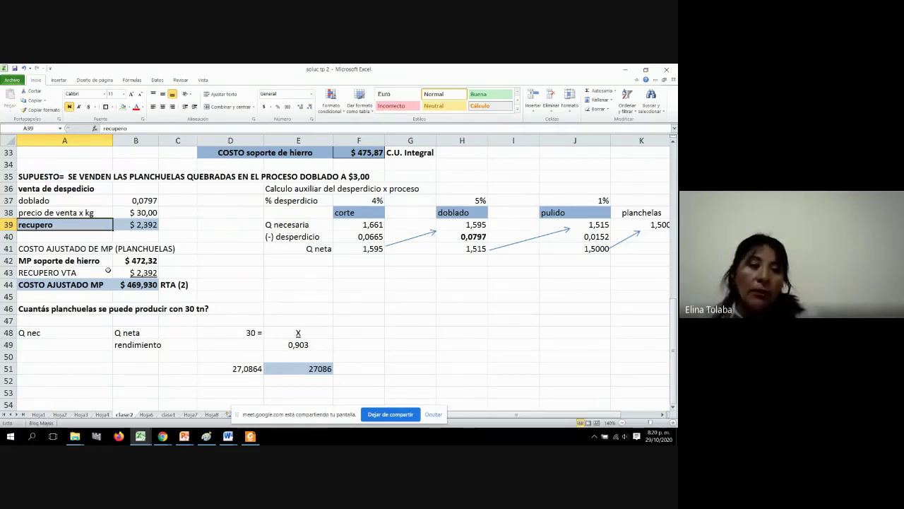
# Trace the MP soporte de hierro cost in B42 to the variable-based cost in F30
pyautogui.click(145, 263)
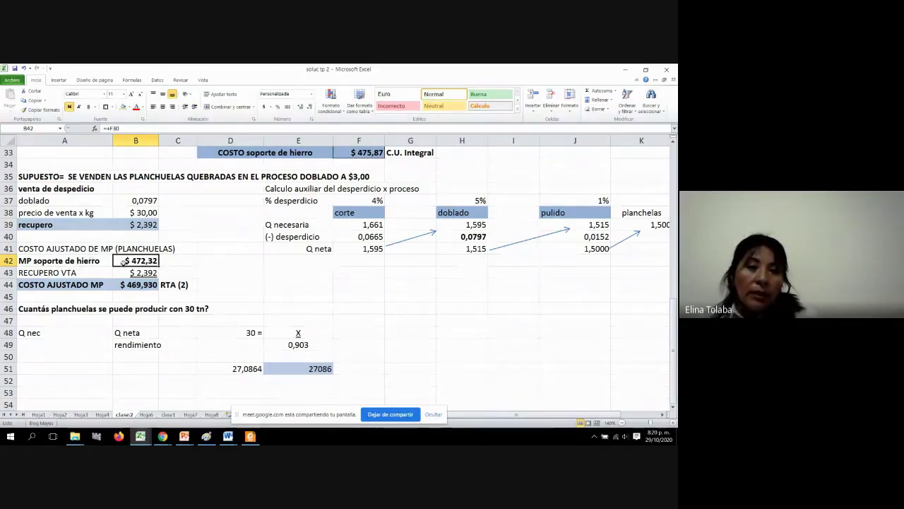
pyautogui.scroll(1, 107, 258)
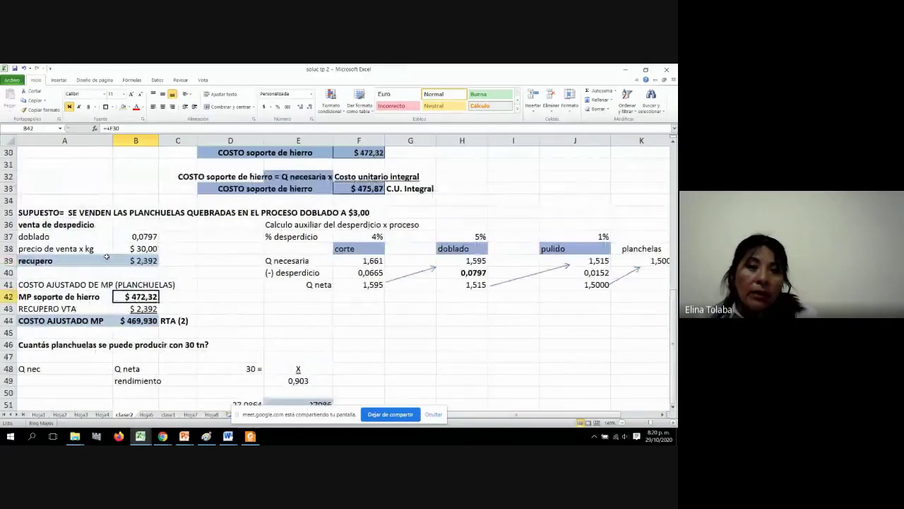
pyautogui.scroll(1, 107, 257)
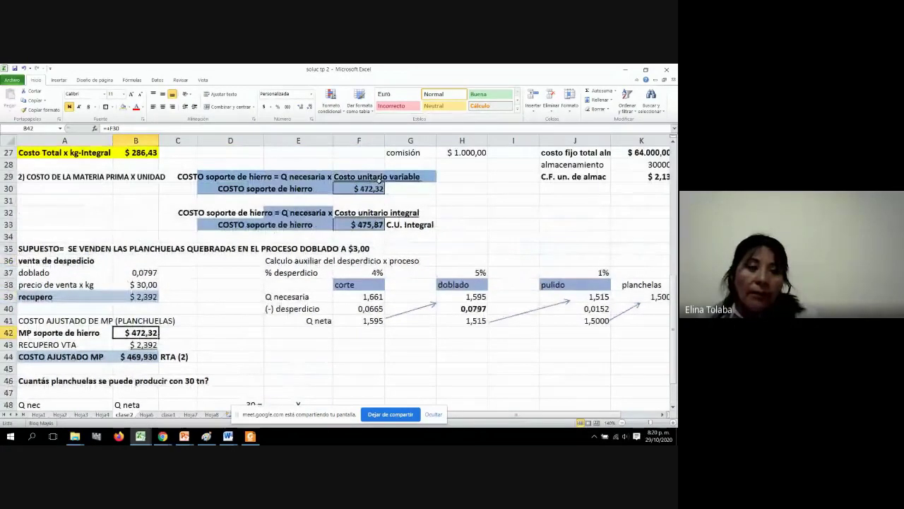
pyautogui.click(368, 191)
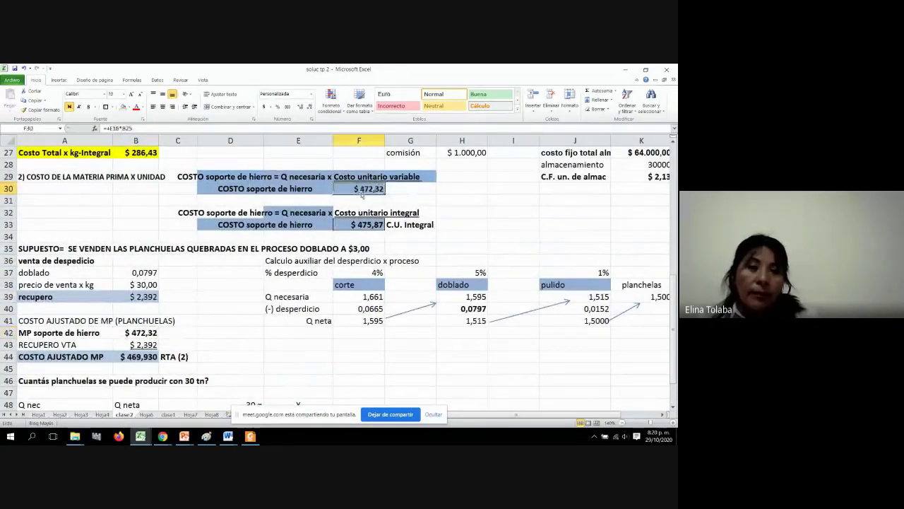
pyautogui.click(149, 334)
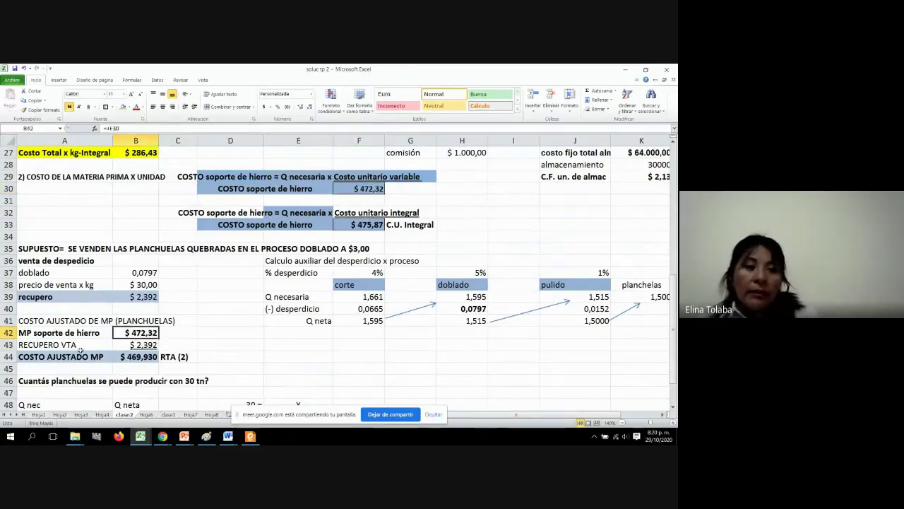
# Check the recovery reference in B43 and replace its label in A43 with "VNR"
pyautogui.click(142, 344)
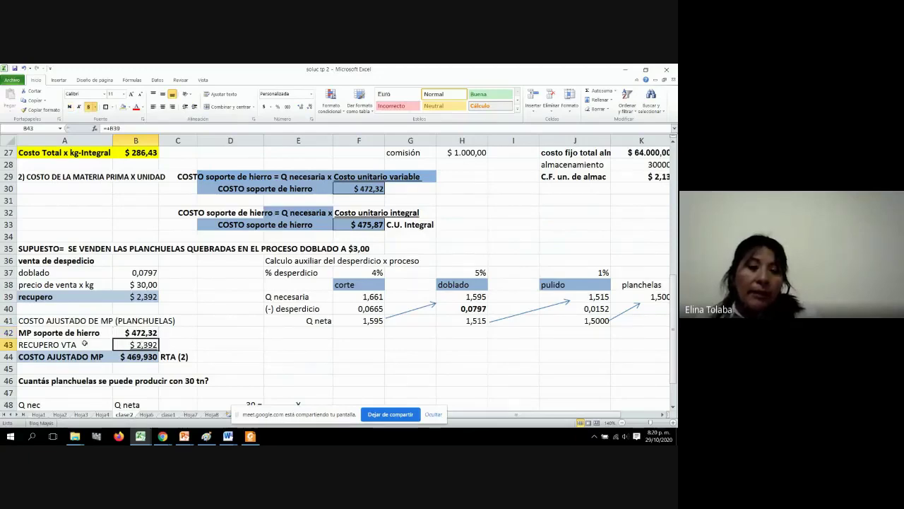
pyautogui.click(41, 345)
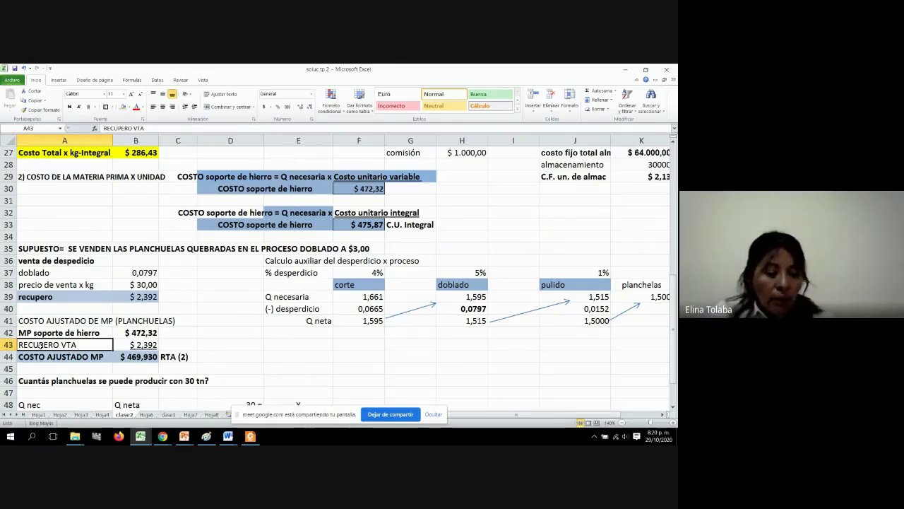
pyautogui.write('VN')
pyautogui.write('R')
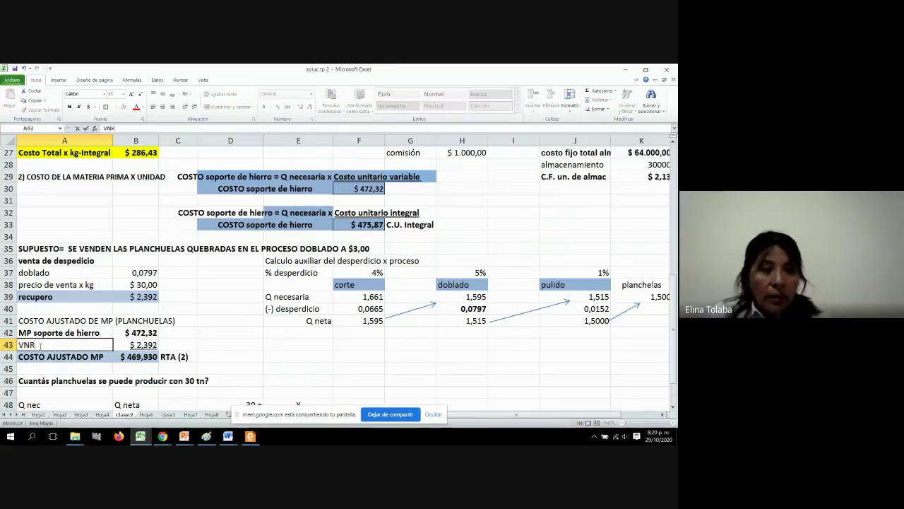
pyautogui.press('Return')
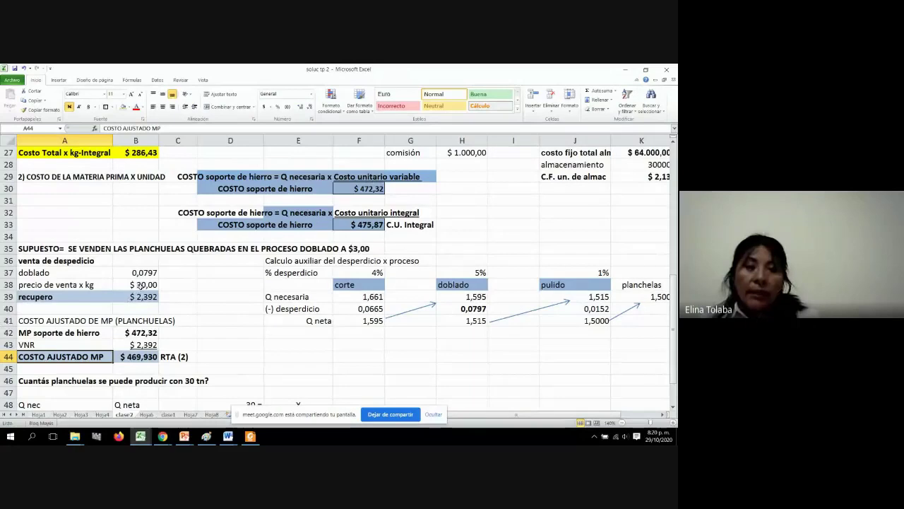
# Review the mermas per productive centre at the start of the sheet and check the VNR reference in B43
pyautogui.scroll(7, 140, 292)
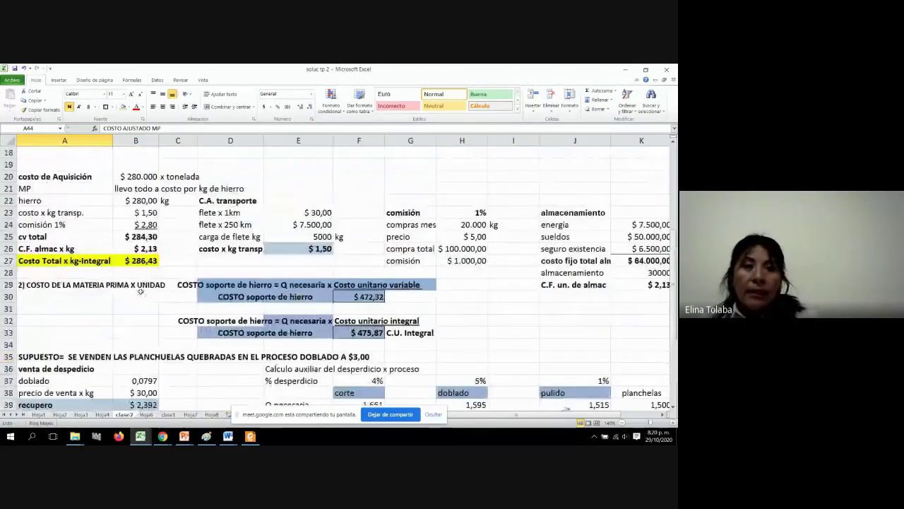
pyautogui.scroll(2, 140, 292)
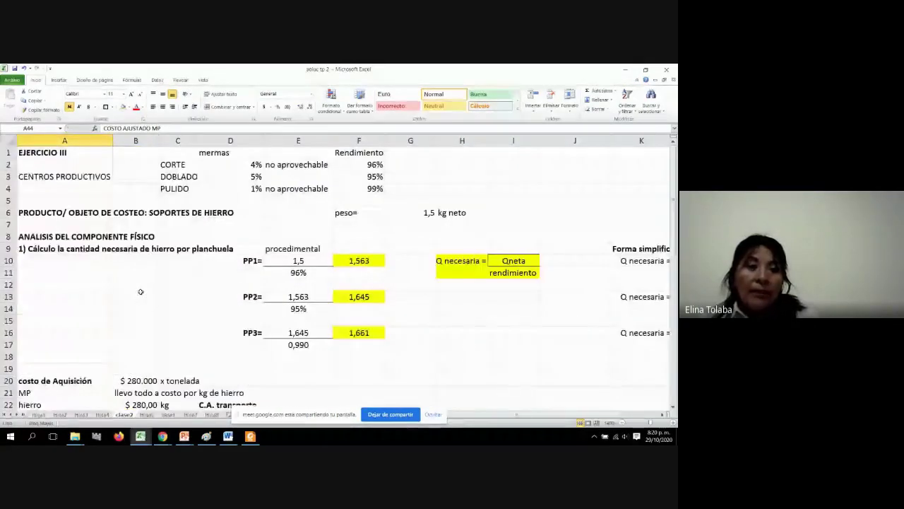
pyautogui.scroll(-11, 141, 291)
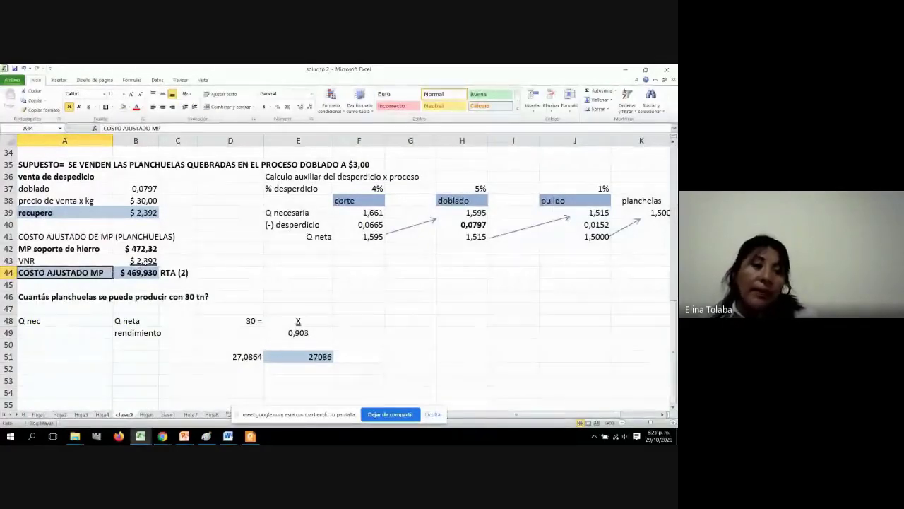
pyautogui.click(144, 261)
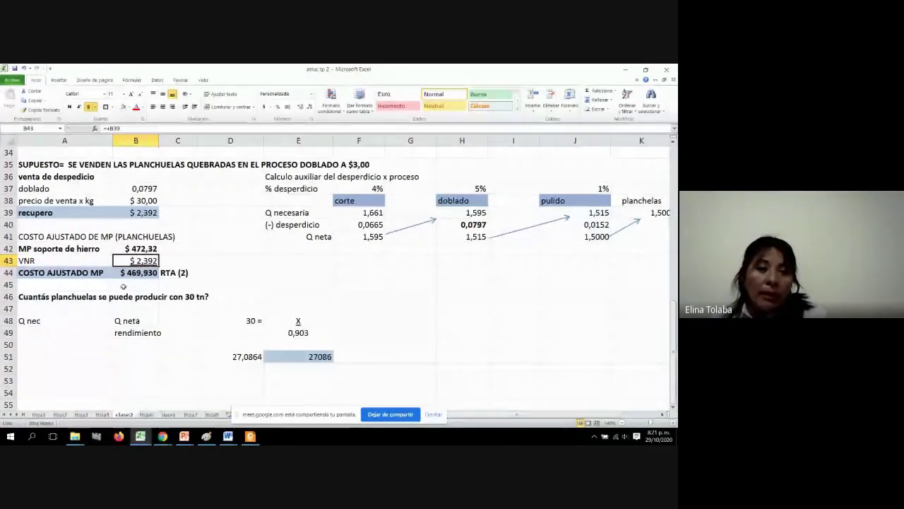
pyautogui.press('Down')
# Clear the "RTA (2)" note from C44 beside the adjusted raw material cost
pyautogui.doubleClick(173, 273)
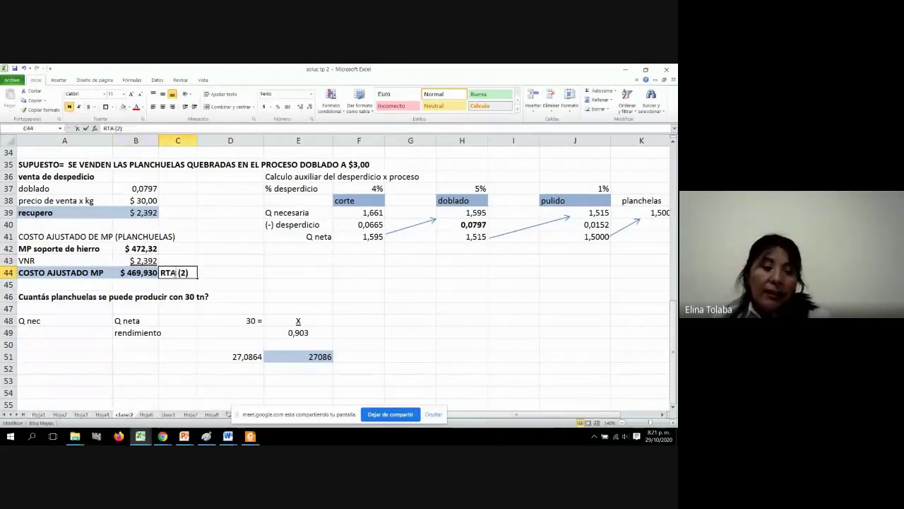
pyautogui.press('BackSpace')
pyautogui.press('BackSpace')
pyautogui.press('BackSpace')
pyautogui.press('BackSpace')
pyautogui.press('BackSpace')
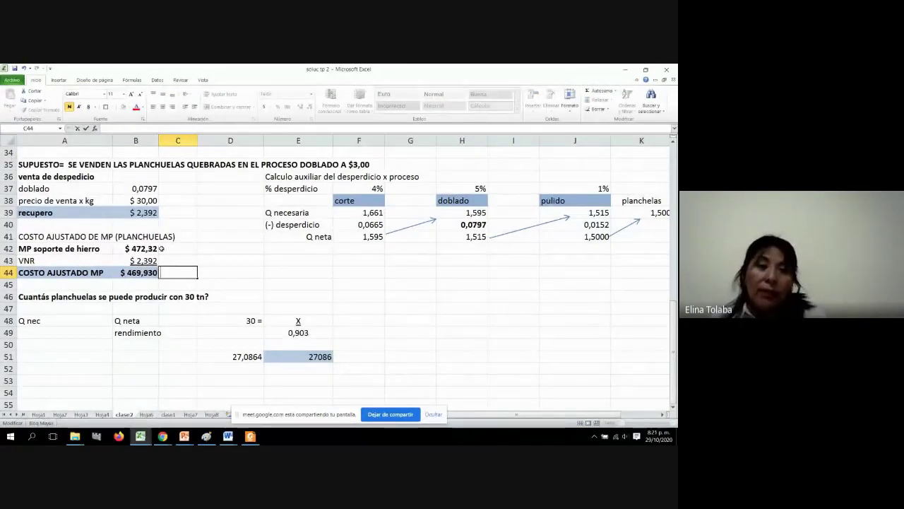
pyautogui.click(195, 262)
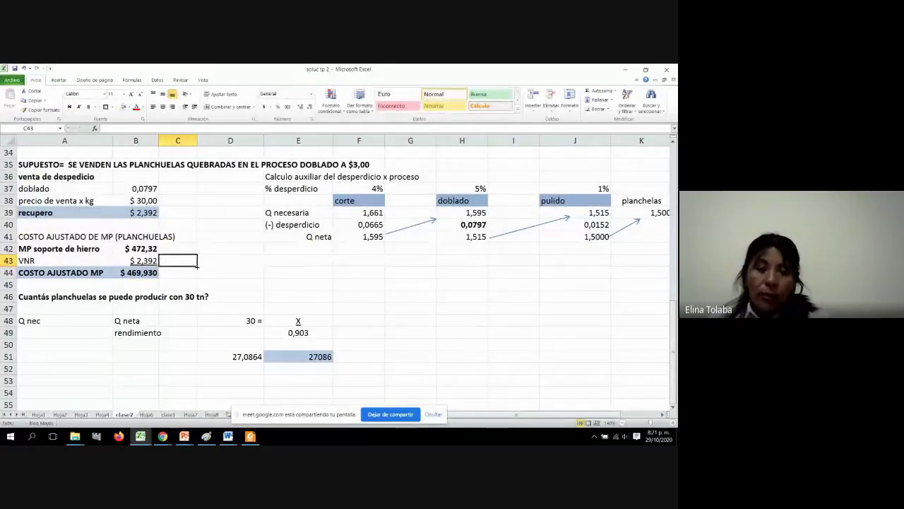
pyautogui.write('+')
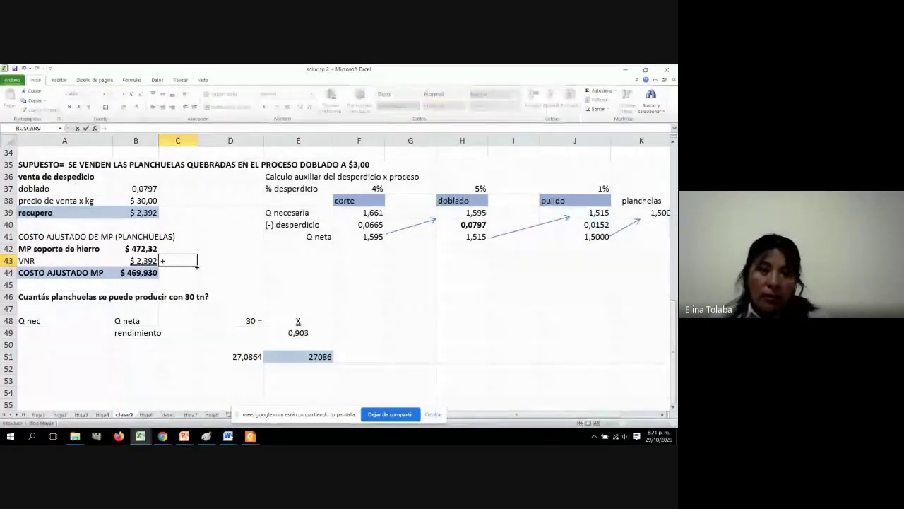
pyautogui.scroll(-1, 195, 267)
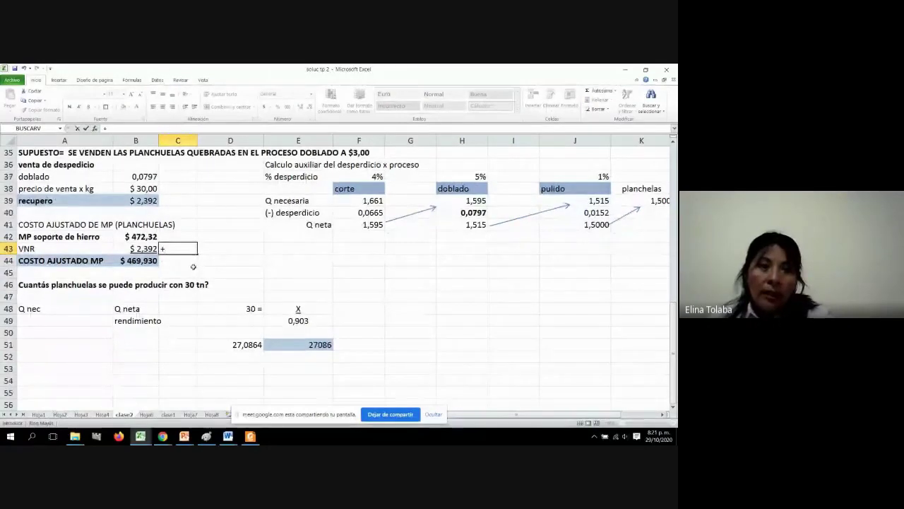
pyautogui.press('Escape')
# Calculate the doblado waste for 20000 units in C37 by multiplying B37 by 20000
pyautogui.scroll(2, 192, 265)
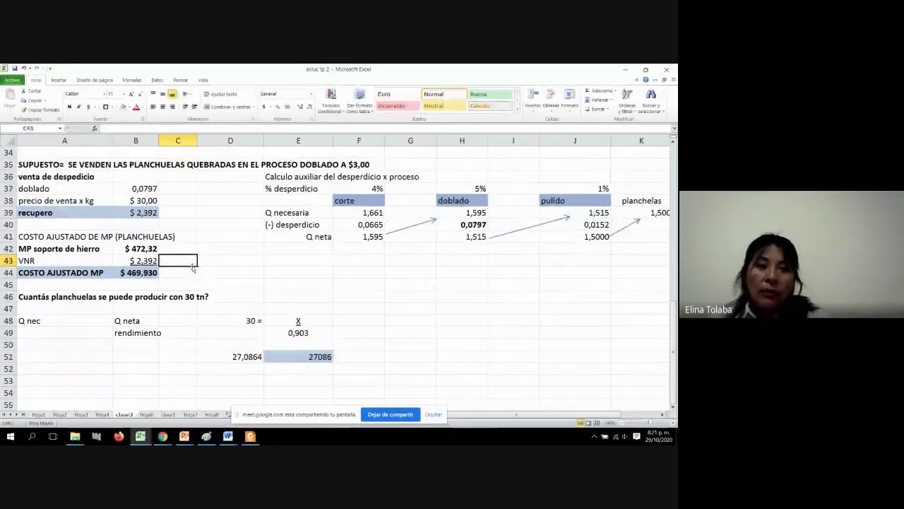
pyautogui.click(147, 201)
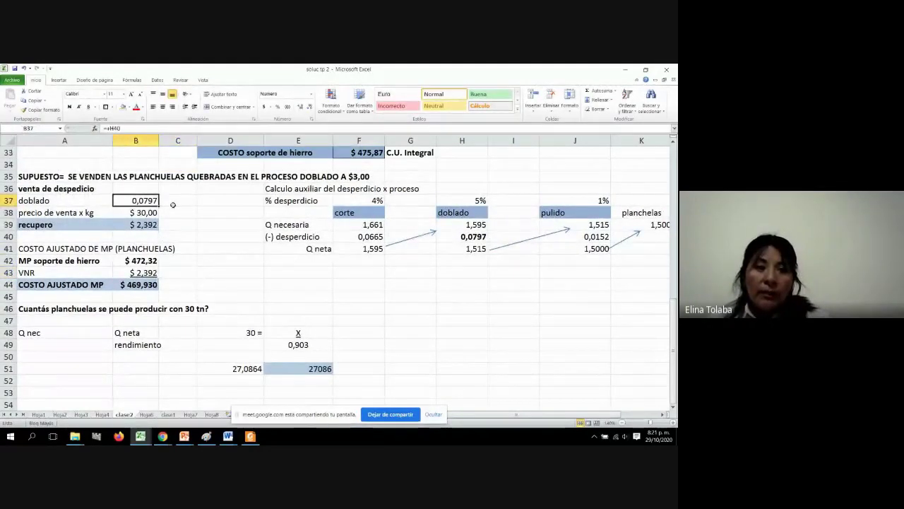
pyautogui.click(177, 202)
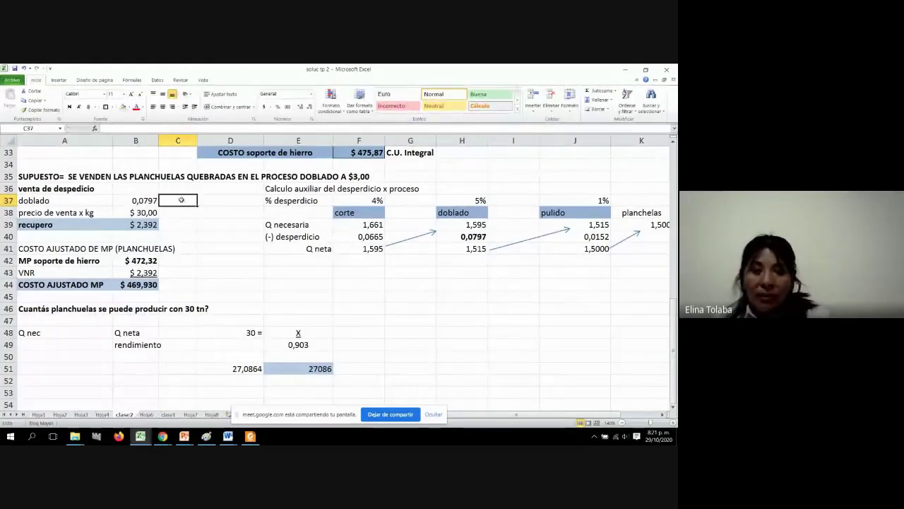
pyautogui.write('+')
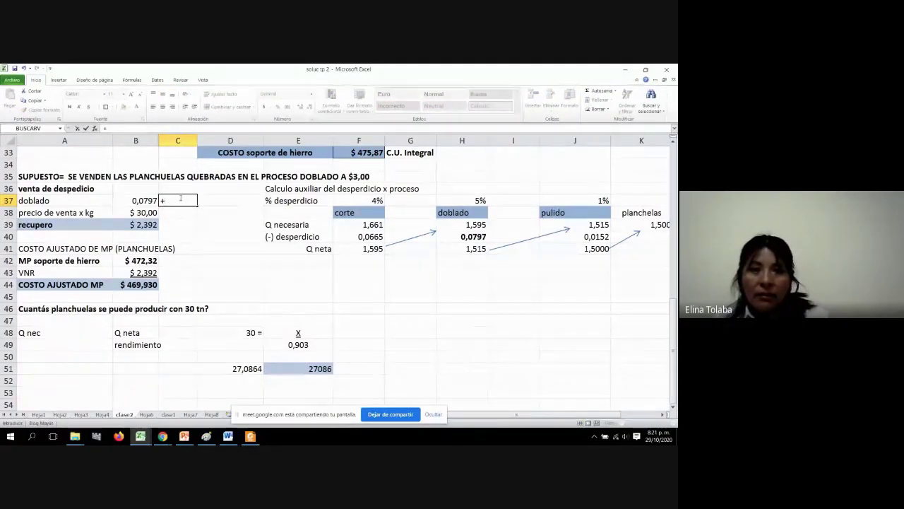
pyautogui.click(145, 201)
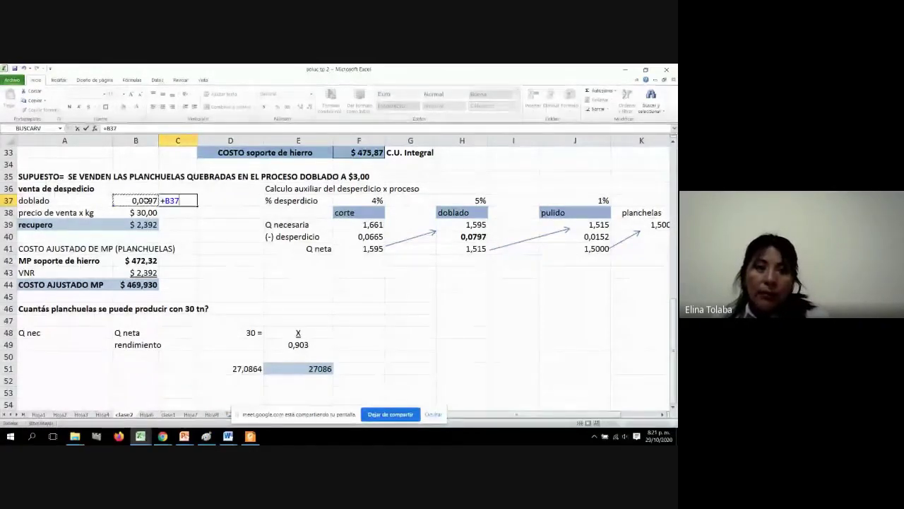
pyautogui.write('*20000')
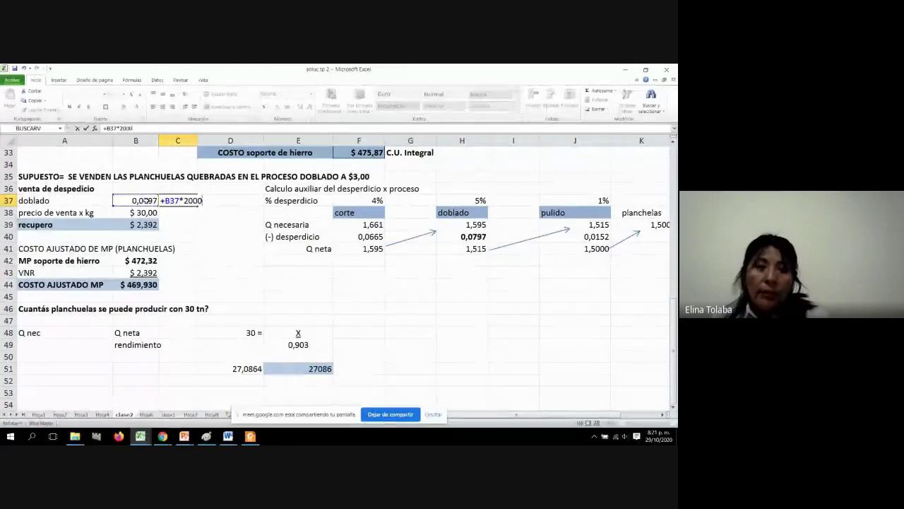
pyautogui.press('Return')
# Reference the sale price per kg from B38 in cell C38
pyautogui.scroll(1, 145, 201)
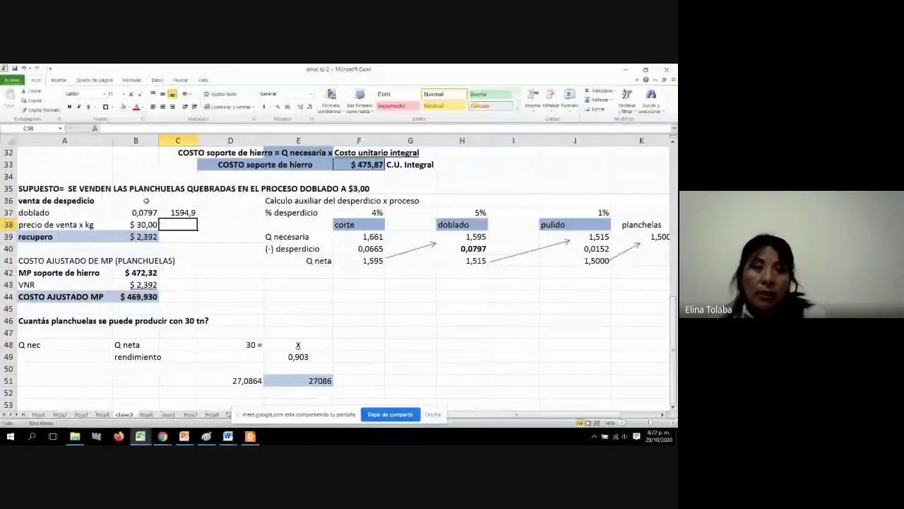
pyautogui.scroll(1, 146, 201)
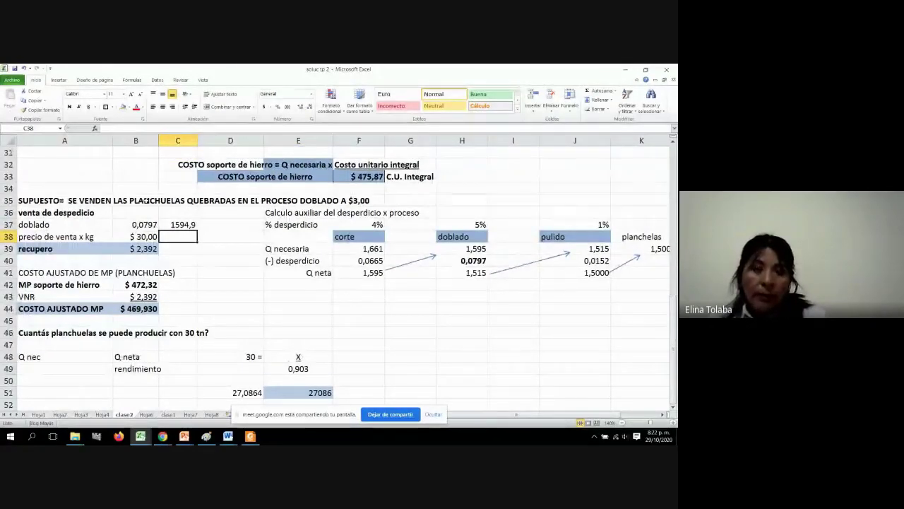
pyautogui.write('+')
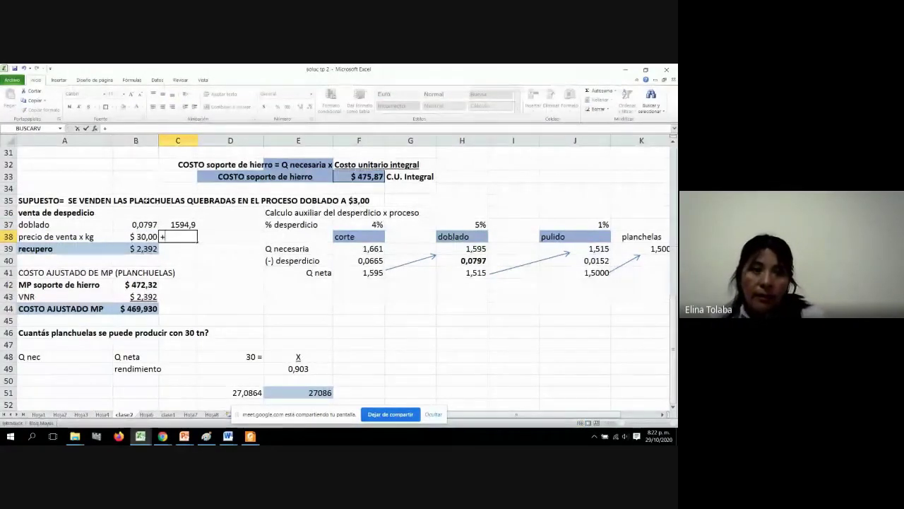
pyautogui.click(141, 237)
pyautogui.press('Return')
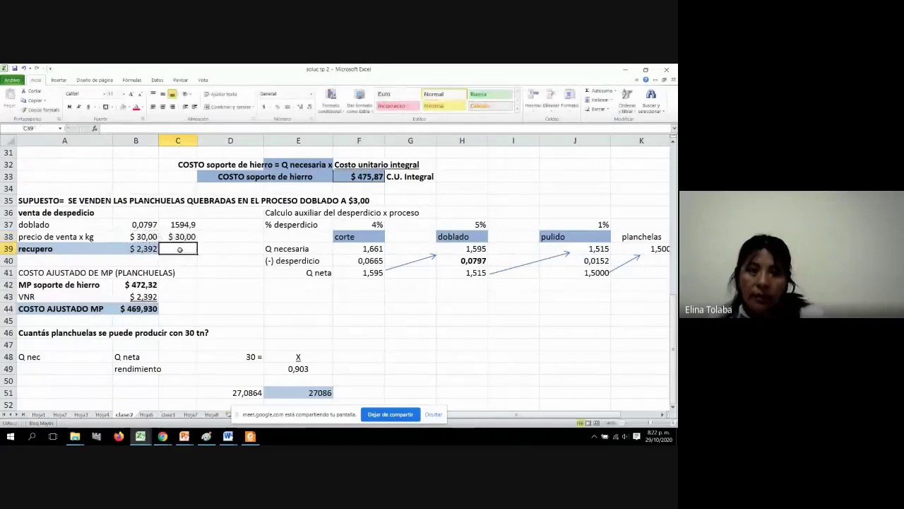
# Calculate the total recupero in C39 by multiplying the price in C38 by the waste in C37
pyautogui.write('+')
pyautogui.scroll(1, 180, 249)
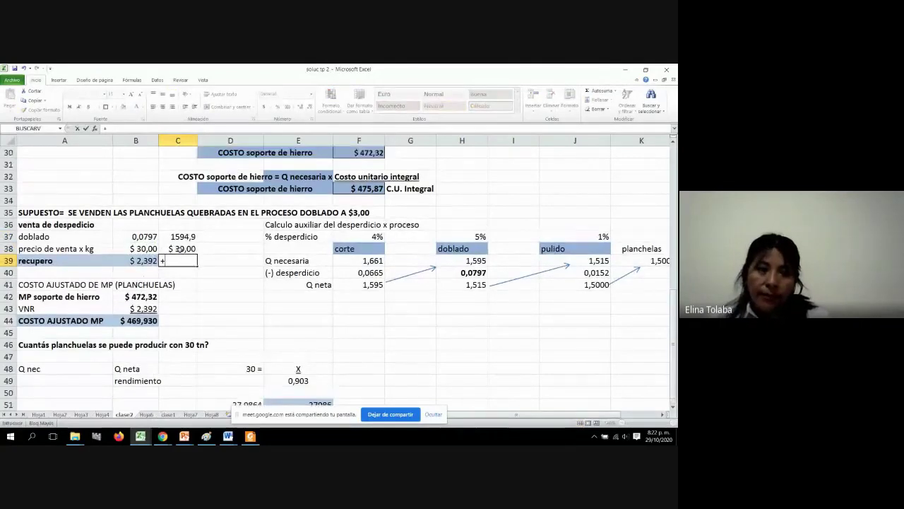
pyautogui.click(180, 249)
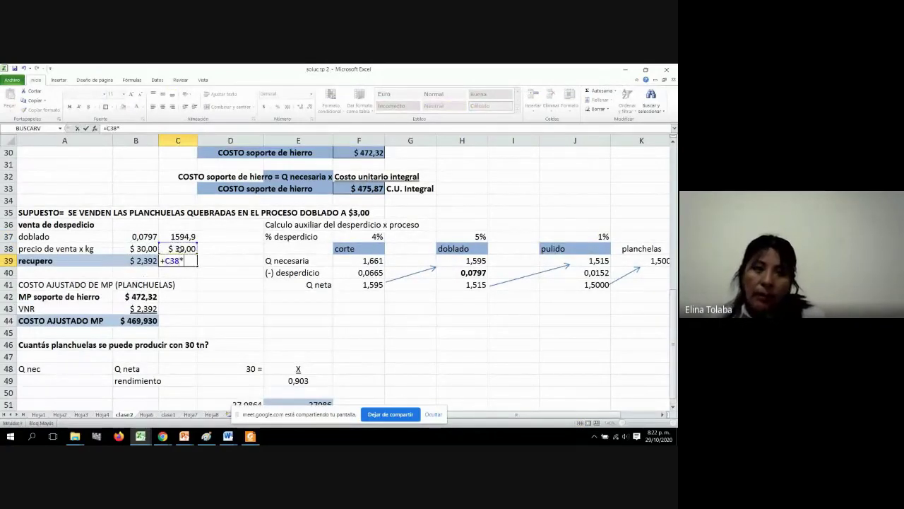
pyautogui.click(188, 237)
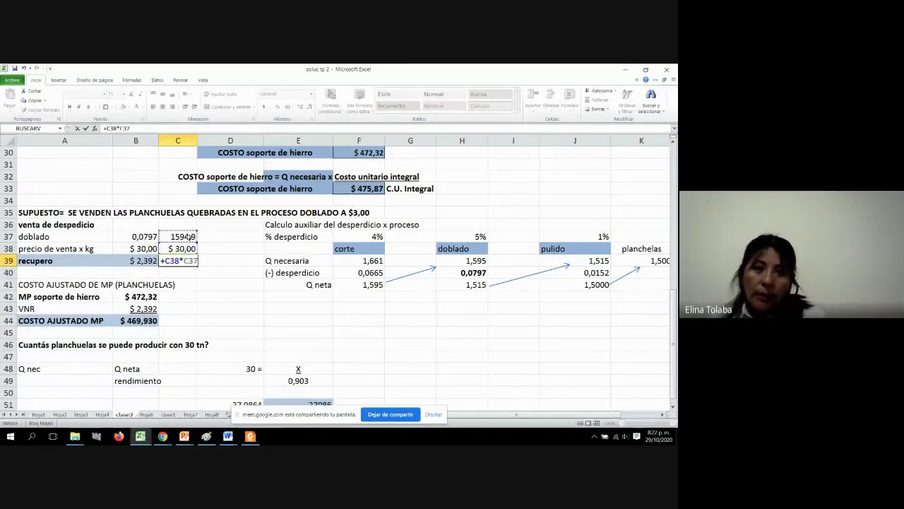
pyautogui.press('Return')
pyautogui.click(187, 260)
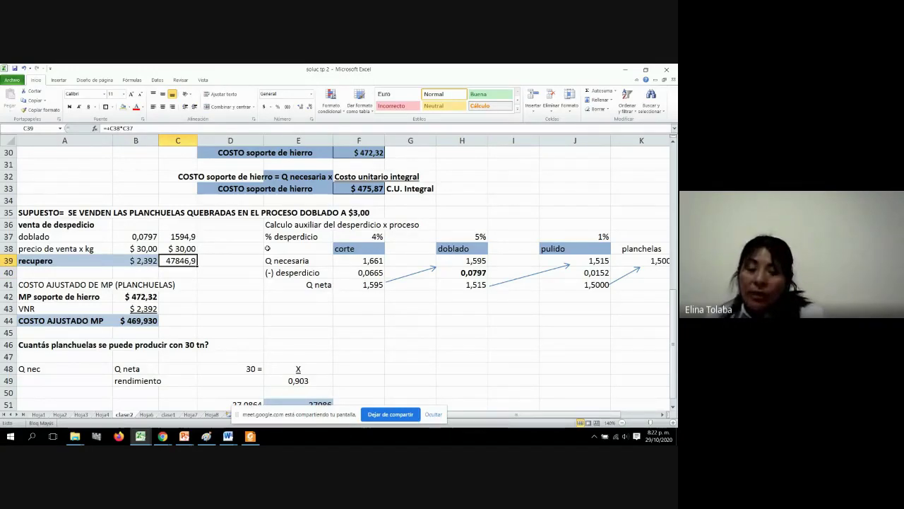
# Clear the auxiliary recovery calculation from C37:C39
pyautogui.moveTo(182, 236); pyautogui.dragTo(190, 257)
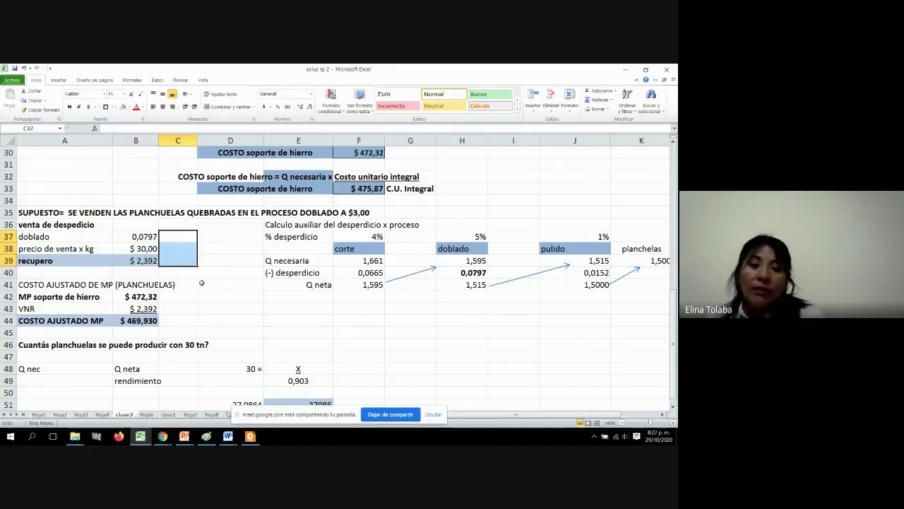
pyautogui.press('Delete')
pyautogui.scroll(-2, 148, 291)
pyautogui.scroll(-1, 148, 292)
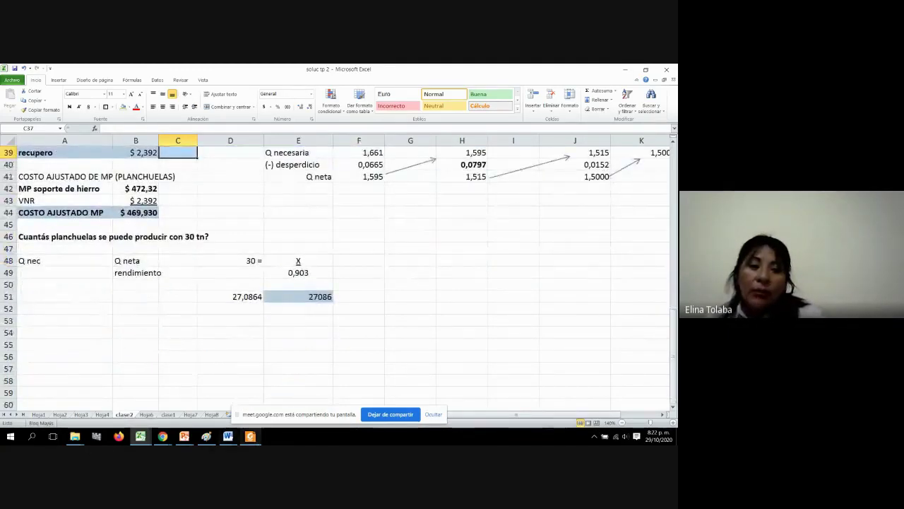
# Switch to the Word document tp2_2020 to check the exercise's SE PIDE questions, and return to the soluc tp 2 workbook
pyautogui.click(229, 437)
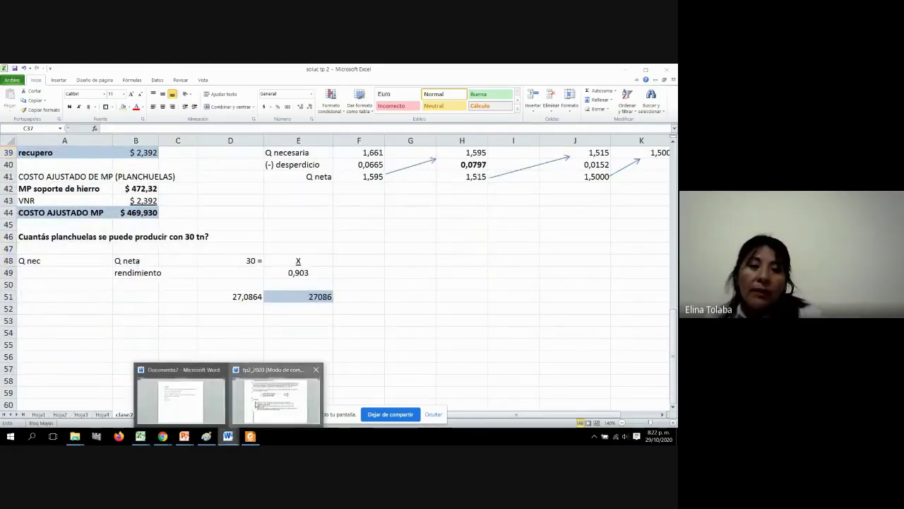
pyautogui.click(258, 404)
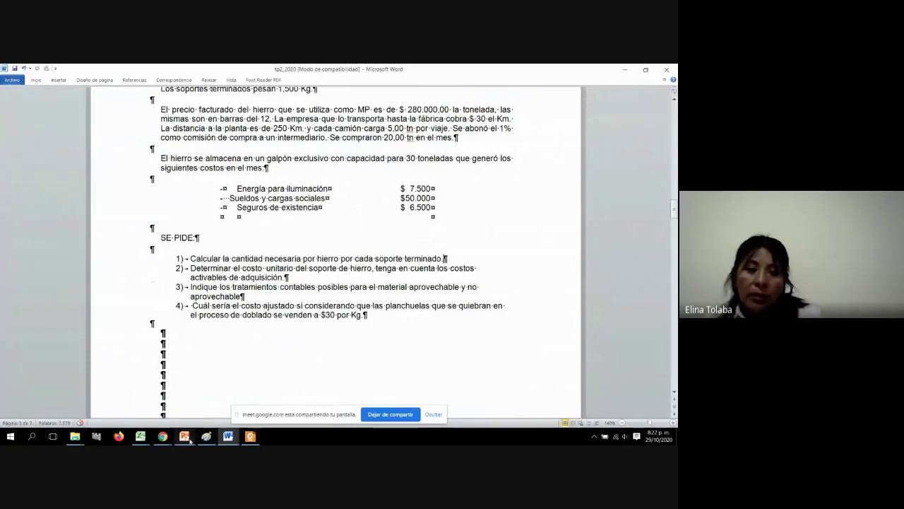
pyautogui.moveTo(140, 436)
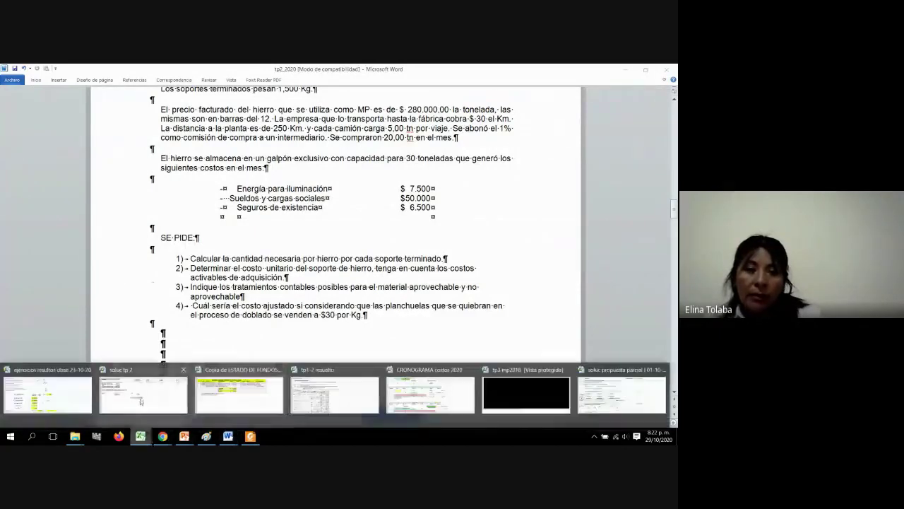
pyautogui.click(141, 401)
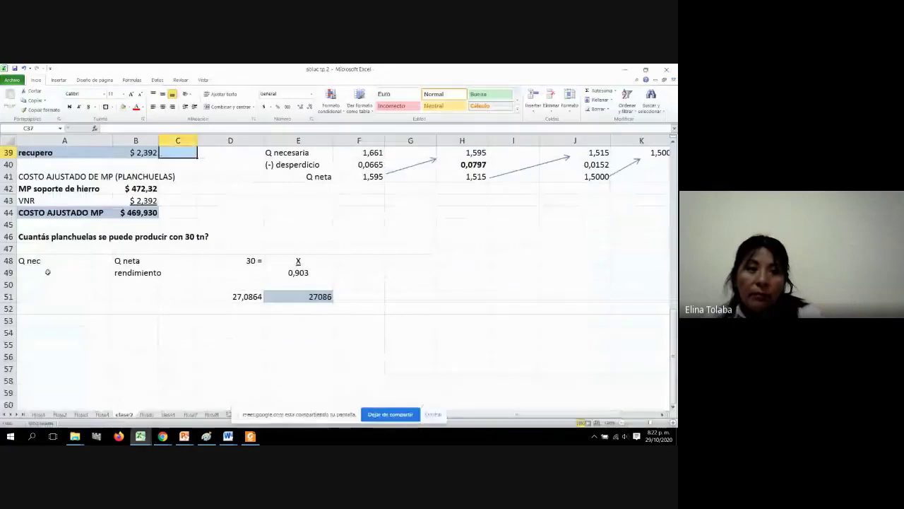
# Review the 30 tn production question in A46, its yield setup in D48:E49 and the formulas in D51 and E51
pyautogui.click(76, 233)
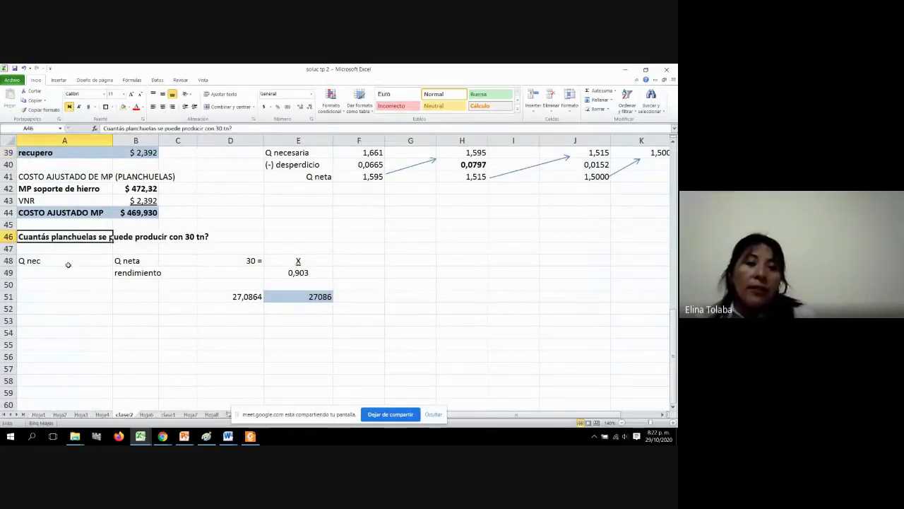
pyautogui.click(235, 262)
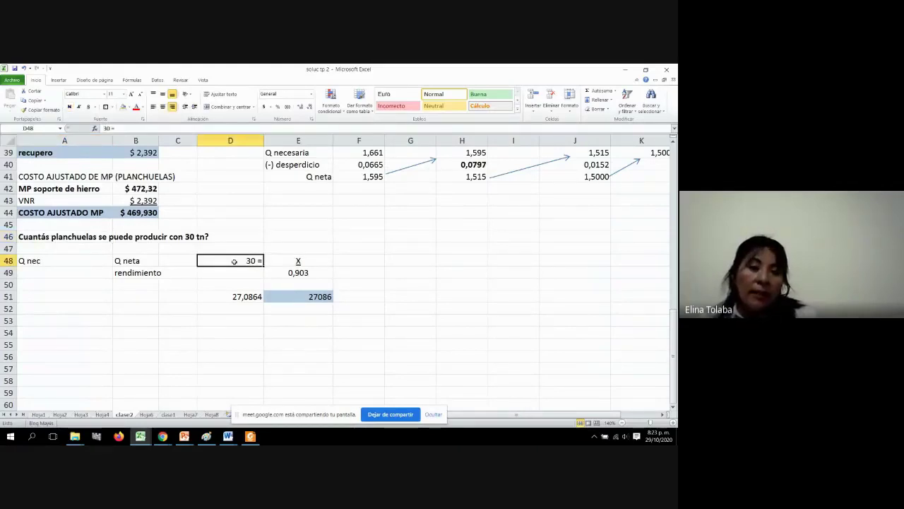
pyautogui.click(299, 262)
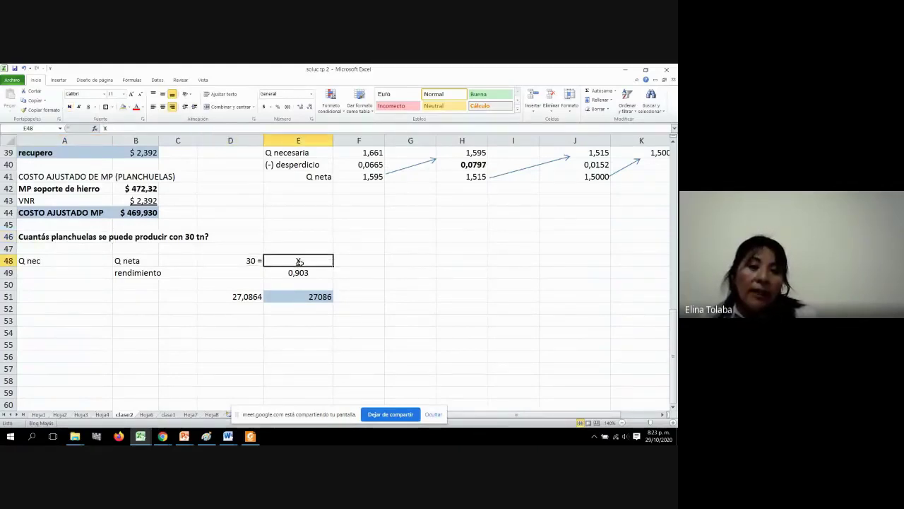
pyautogui.click(307, 274)
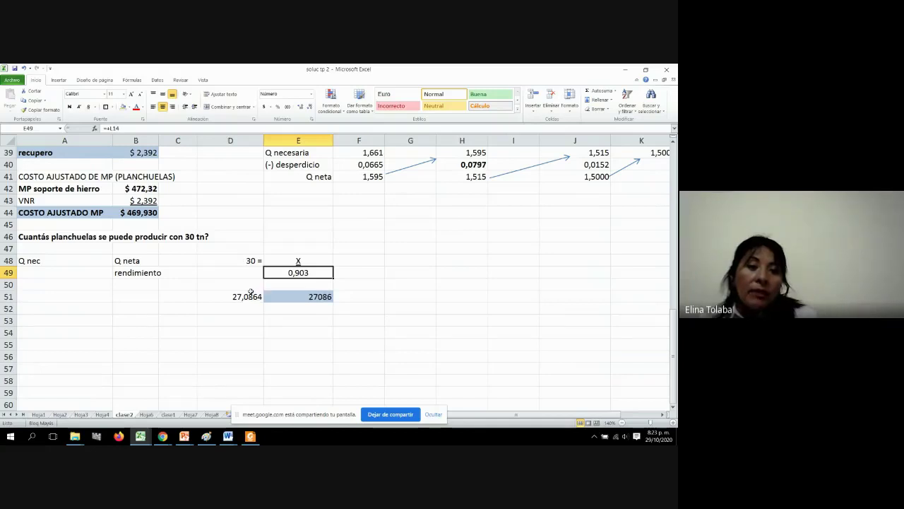
pyautogui.click(248, 294)
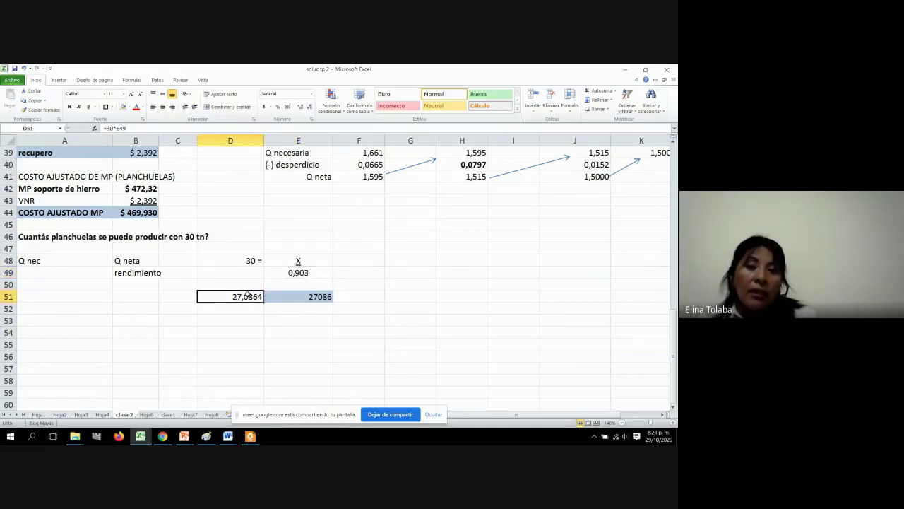
pyautogui.click(299, 297)
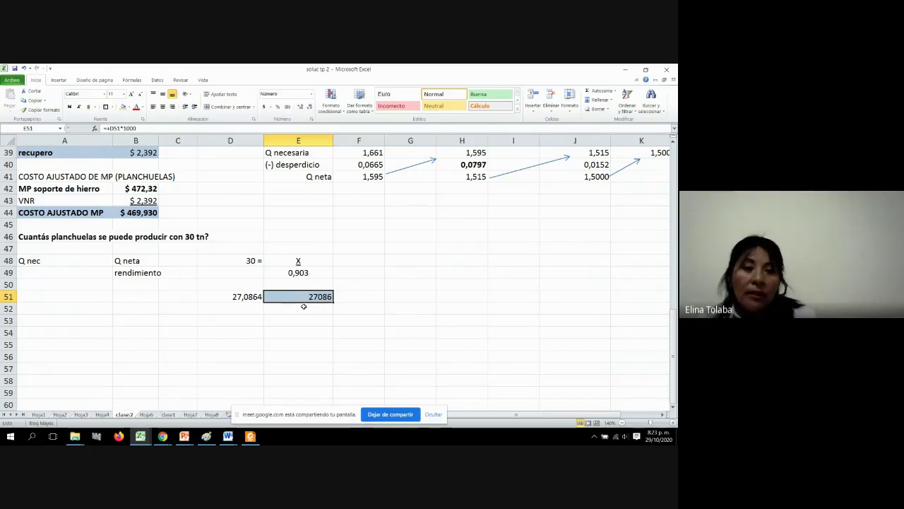
# Calculate the number of planchuelas in E52 by dividing E51 by 1,5
pyautogui.click(303, 306)
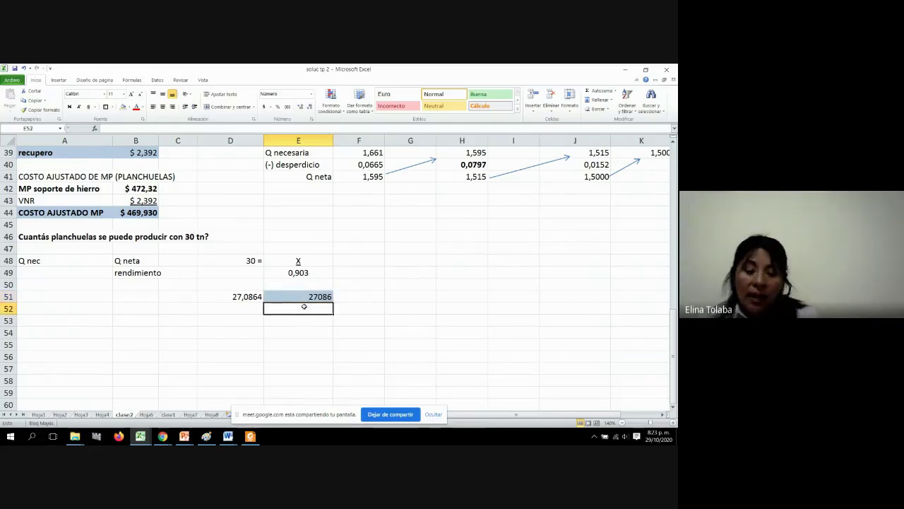
pyautogui.write('+')
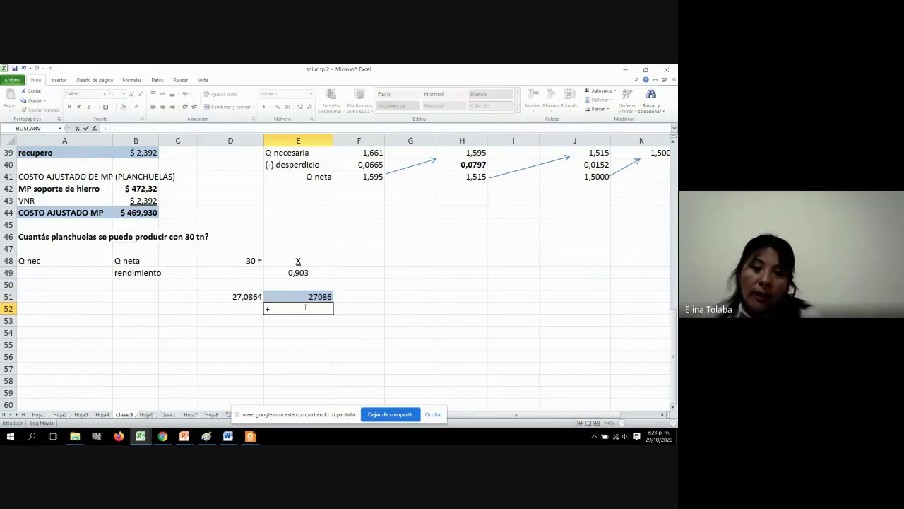
pyautogui.scroll(1, 305, 308)
pyautogui.click(306, 308)
pyautogui.write('/1')
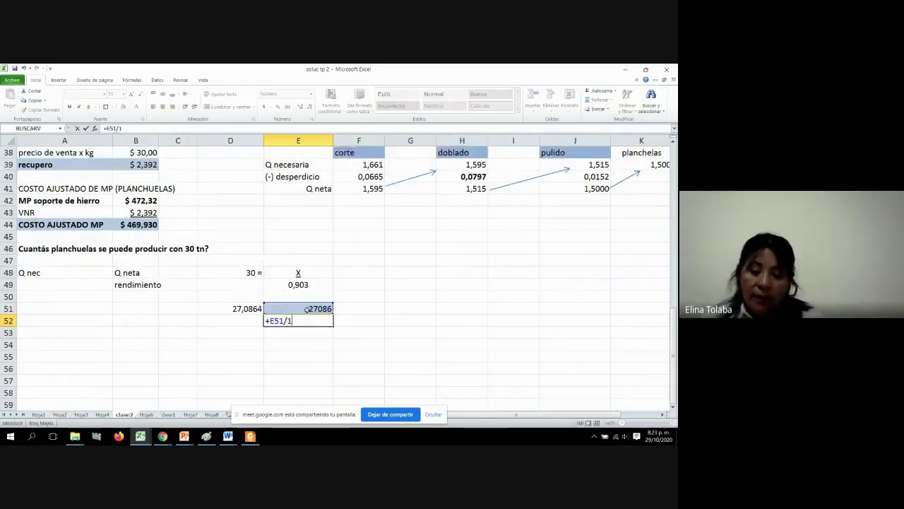
pyautogui.write(',5')
pyautogui.press('Return')
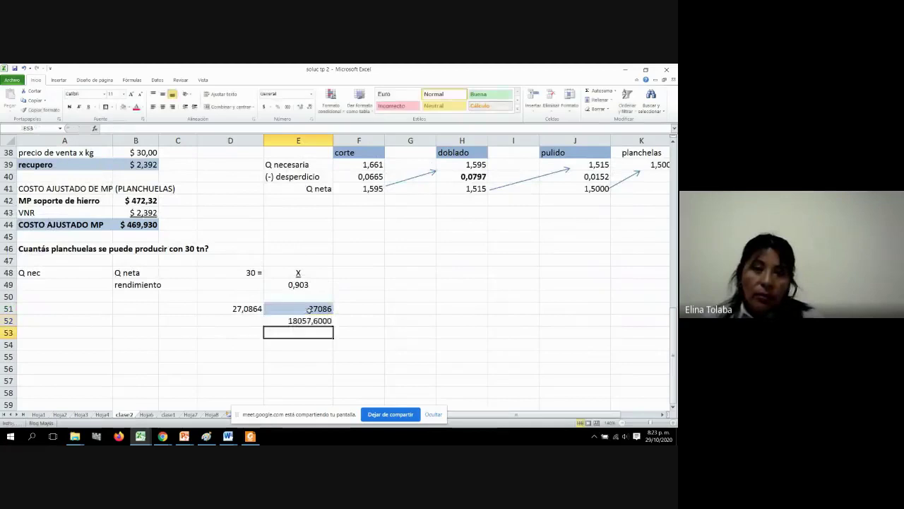
# Format the planchuelas result in E52 to show no decimal places
pyautogui.click(297, 317)
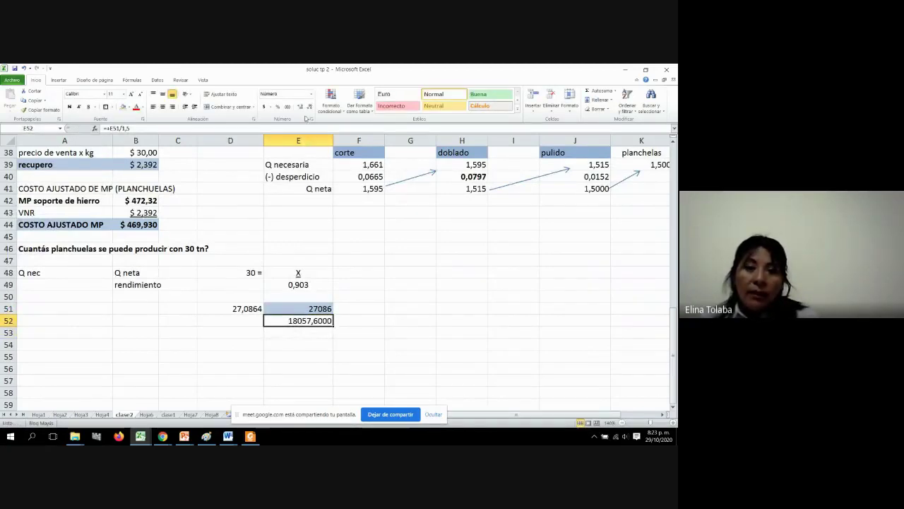
pyautogui.click(310, 106)
pyautogui.click(310, 106)
pyautogui.click(310, 106)
pyautogui.click(310, 106)
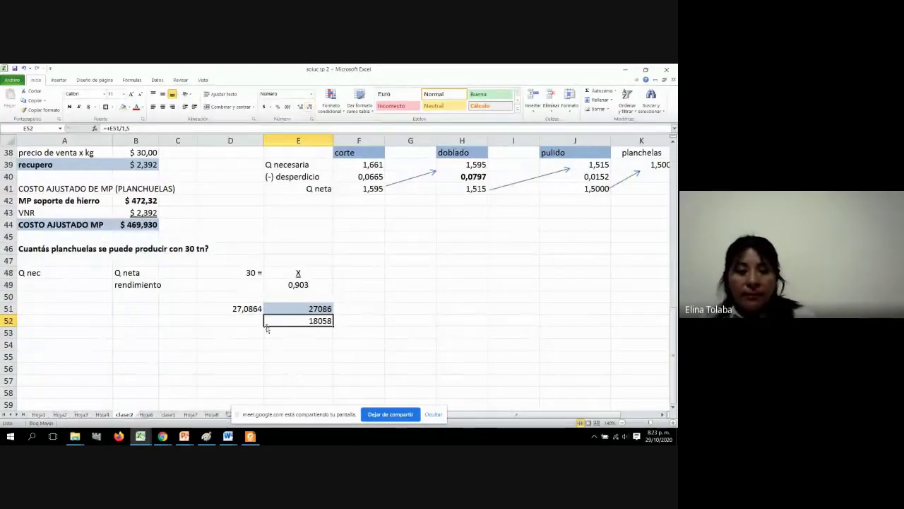
pyautogui.click(299, 348)
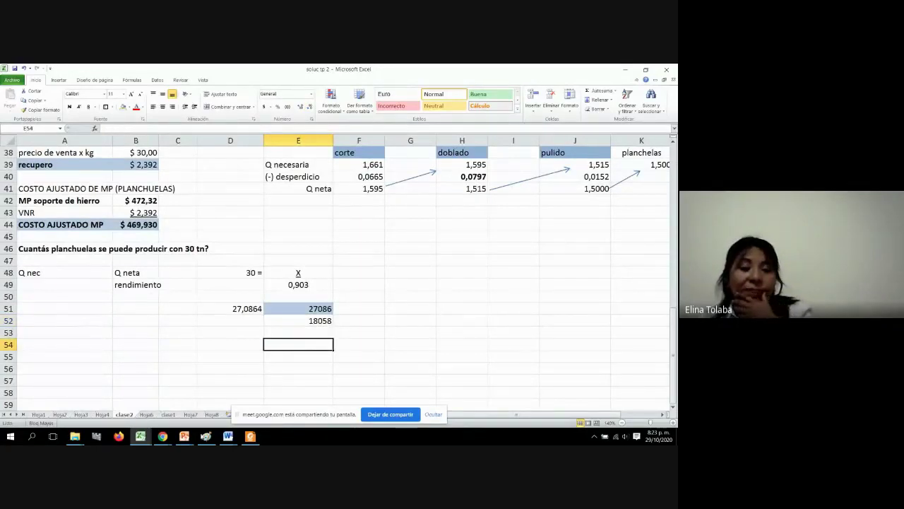
# Switch to the Google Meet window in Chrome to check the meeting
pyautogui.moveTo(166, 436)
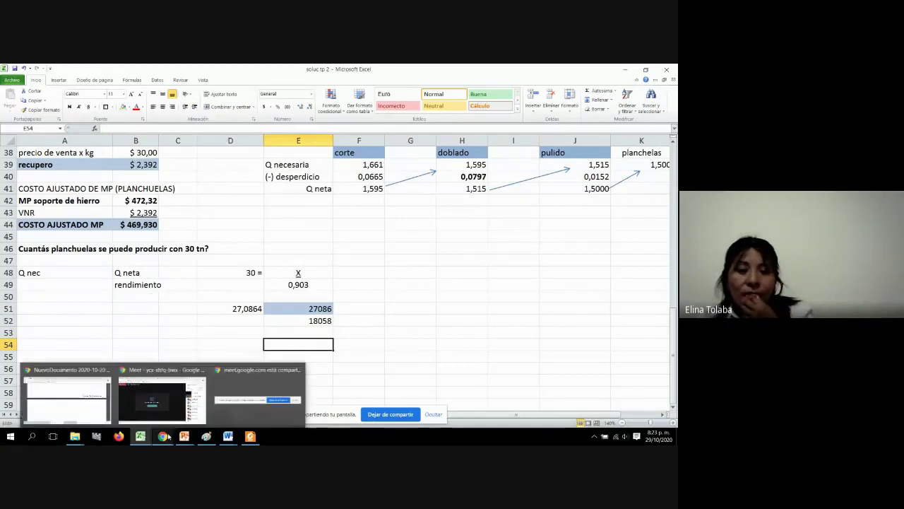
pyautogui.click(162, 399)
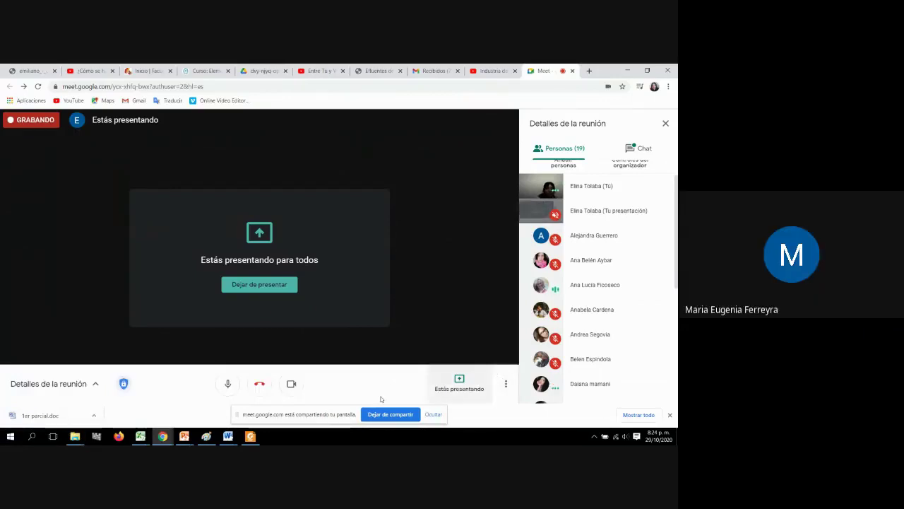
# Switch back to the soluc tp 2 workbook in Excel and review the A46 question and the simplified yield formula in L14
pyautogui.click(146, 436)
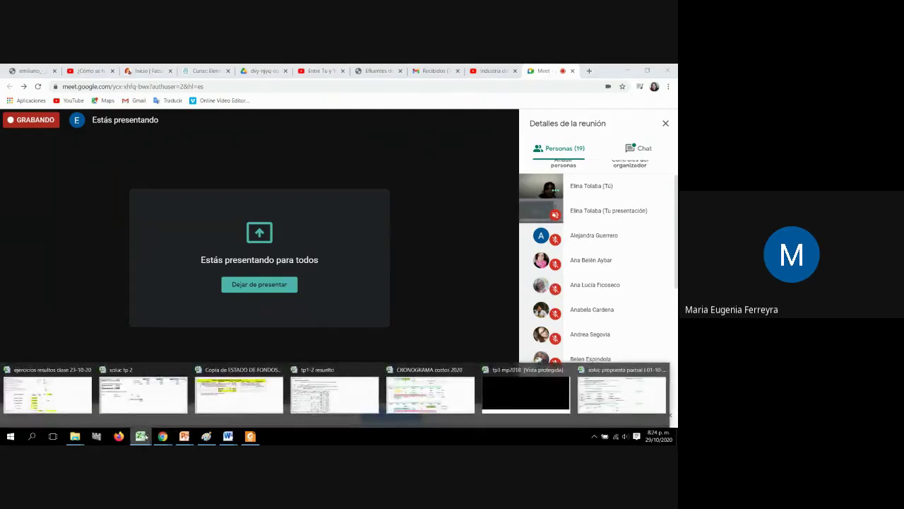
pyautogui.click(141, 394)
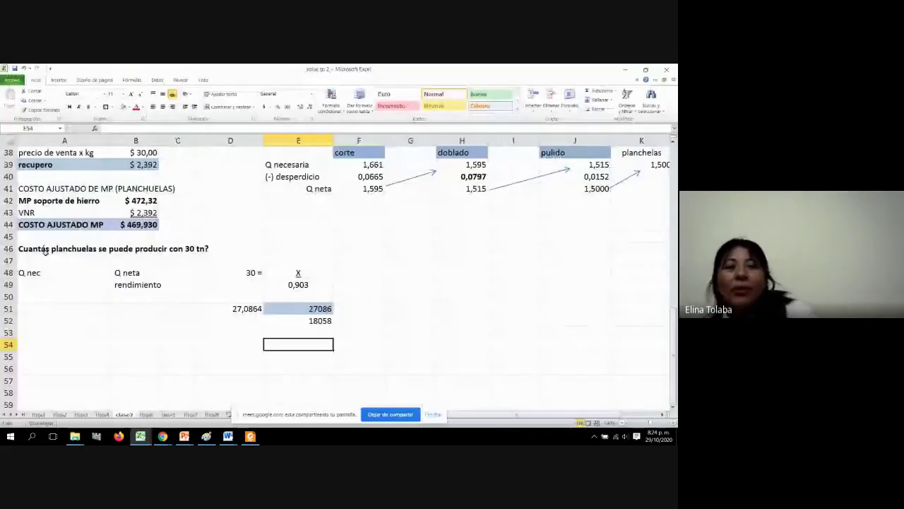
pyautogui.click(45, 250)
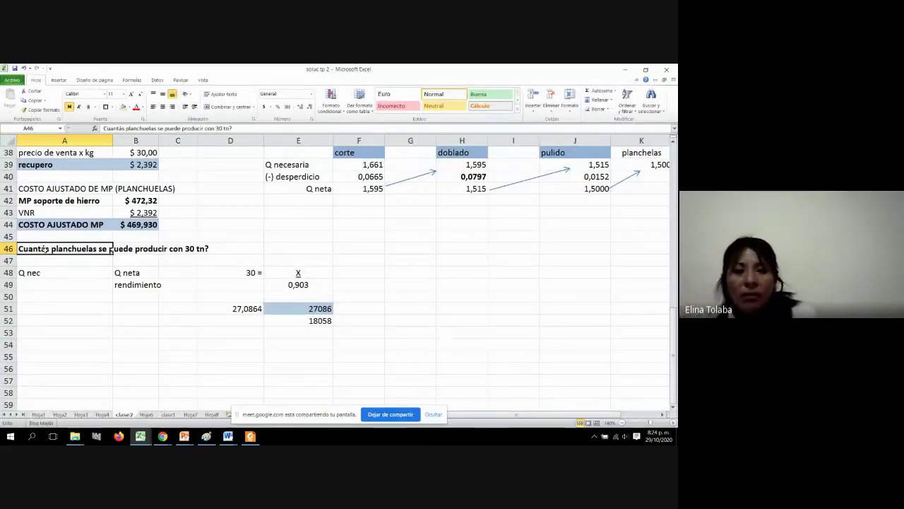
pyautogui.scroll(4, 618, 388)
pyautogui.scroll(8, 621, 387)
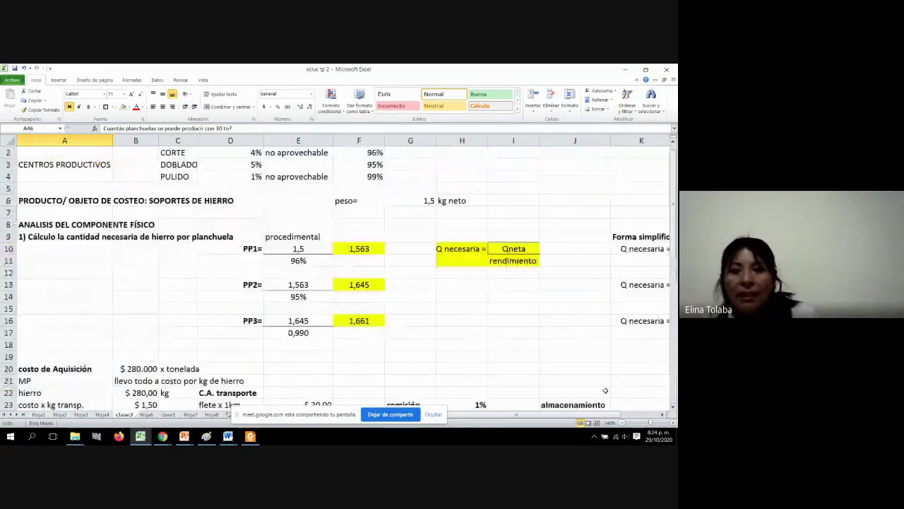
pyautogui.hscroll(2, 594, 279)
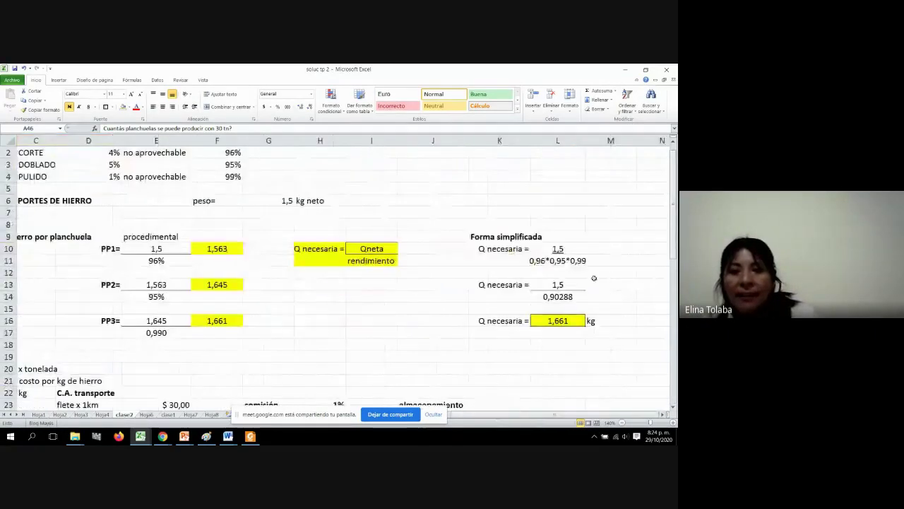
pyautogui.click(560, 296)
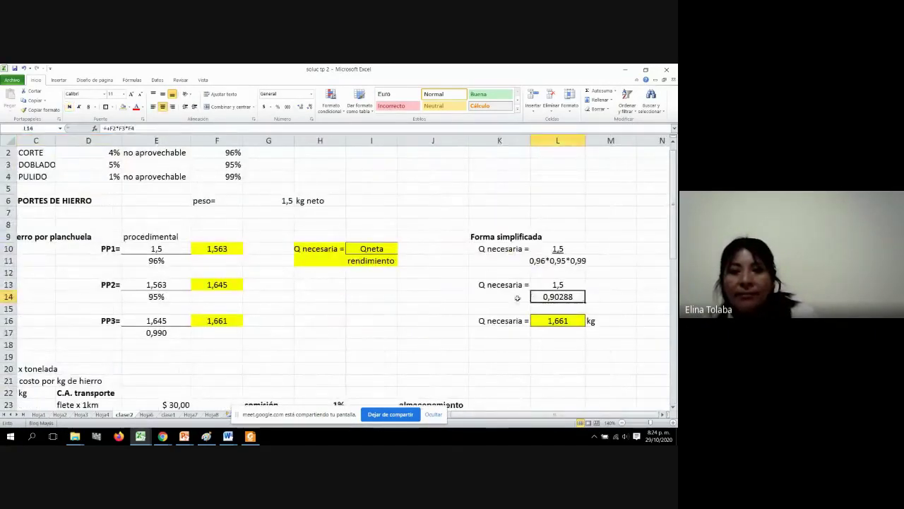
# Review the yield reference in E49, the 30 tn setup in D48 and the net quantity formulas in D51 and E51
pyautogui.scroll(-7, 316, 294)
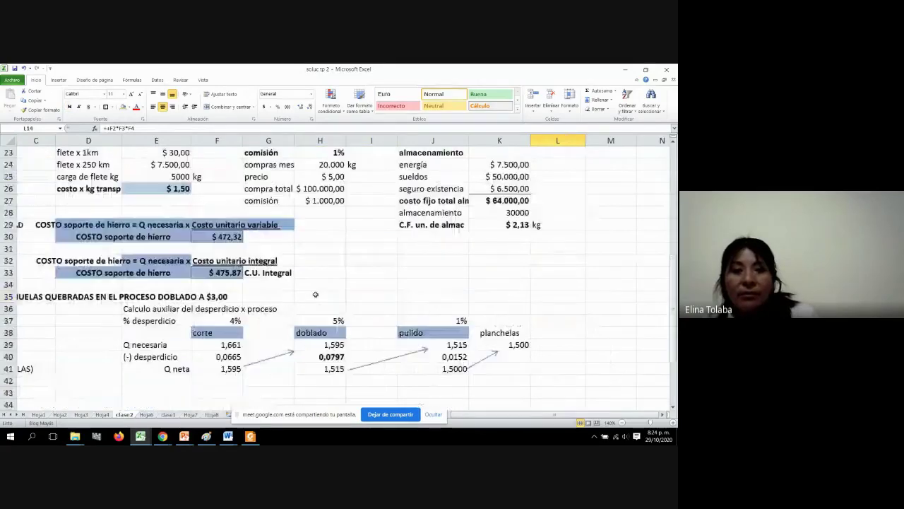
pyautogui.scroll(-5, 316, 294)
pyautogui.click(167, 284)
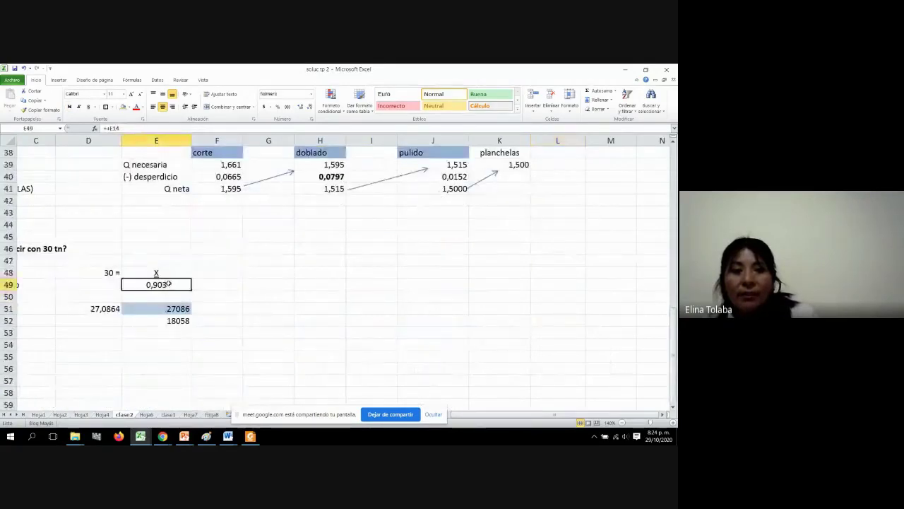
pyautogui.doubleClick(168, 284)
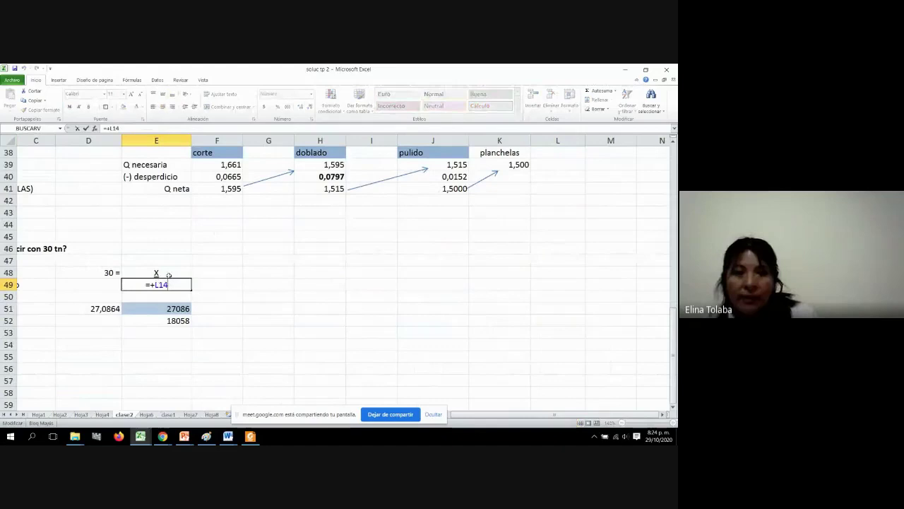
pyautogui.click(110, 271)
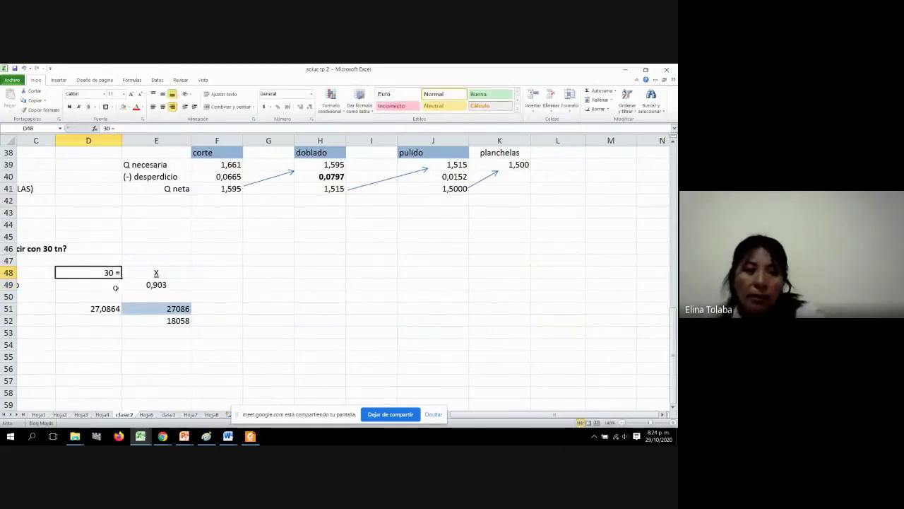
pyautogui.click(113, 310)
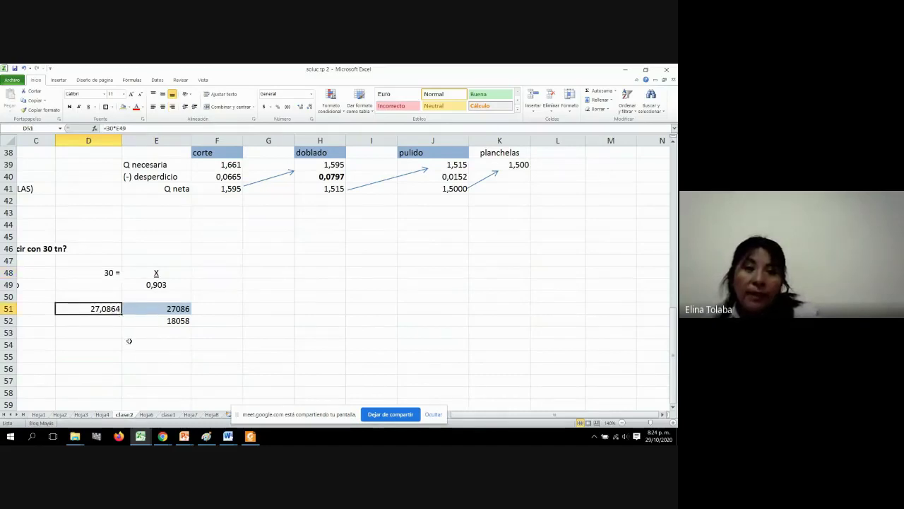
pyautogui.click(167, 308)
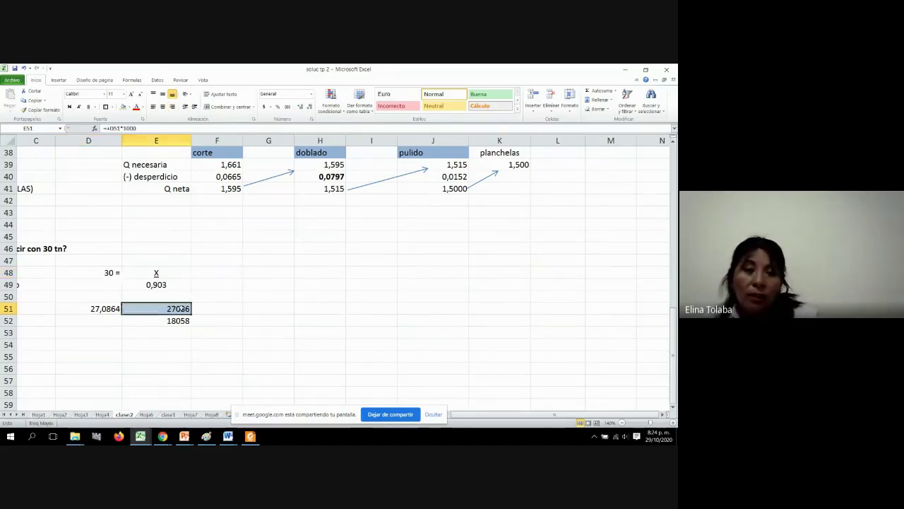
# Label the results beside E51 and E52 by entering "kg" in F51 and "soporte 1,5" in F52
pyautogui.click(204, 311)
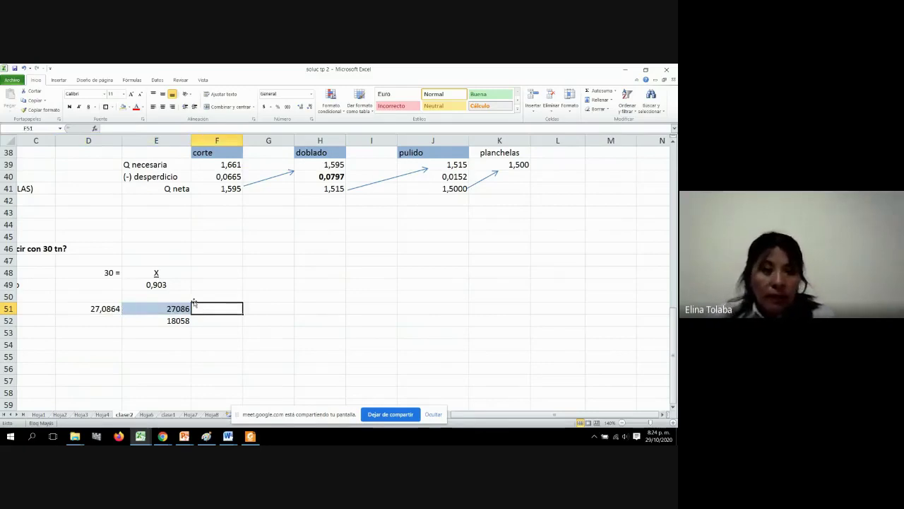
pyautogui.write('kg')
pyautogui.press('Return')
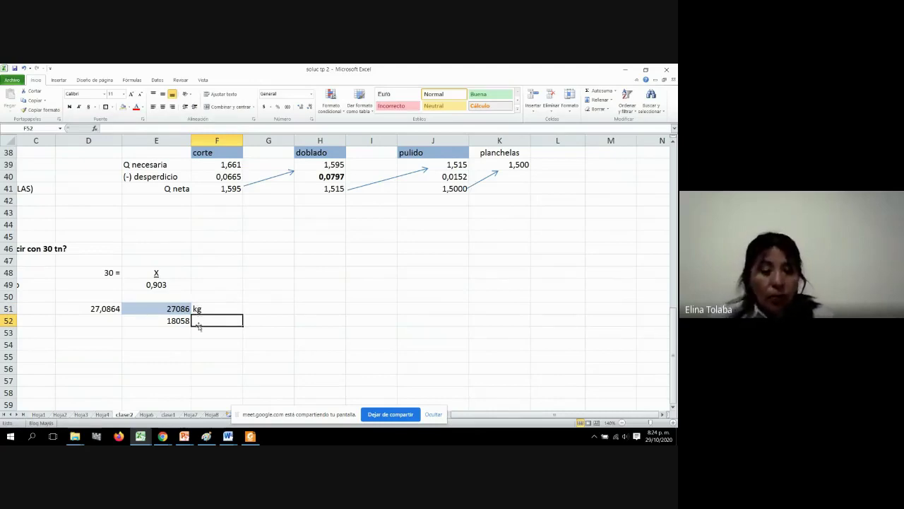
pyautogui.write('soporte')
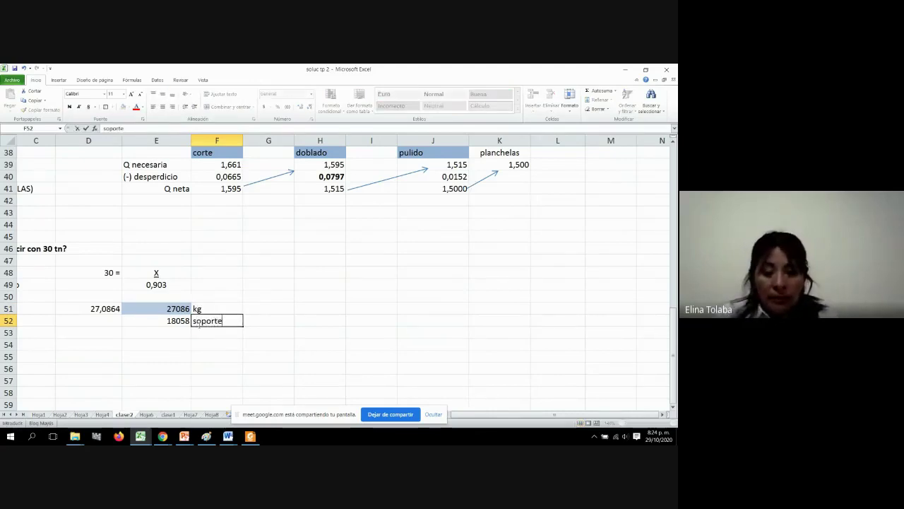
pyautogui.write(' 1,5')
pyautogui.press('Return')
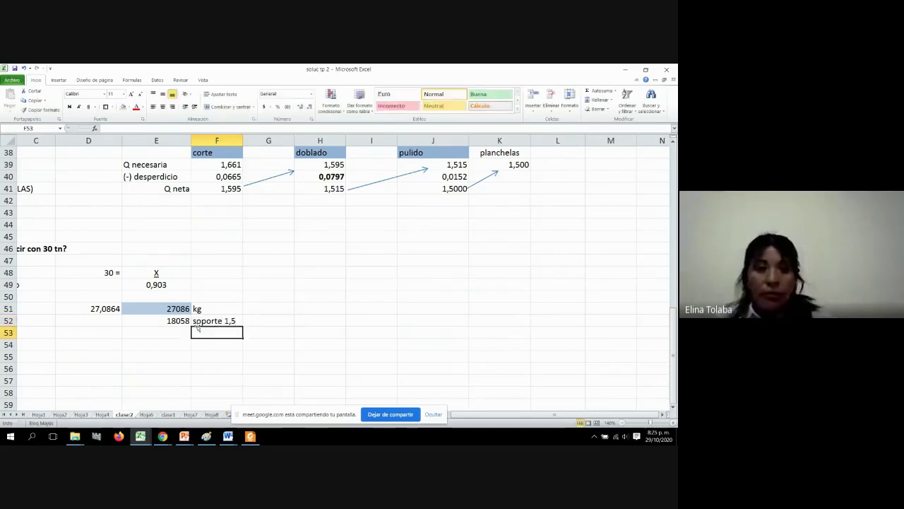
pyautogui.click(176, 318)
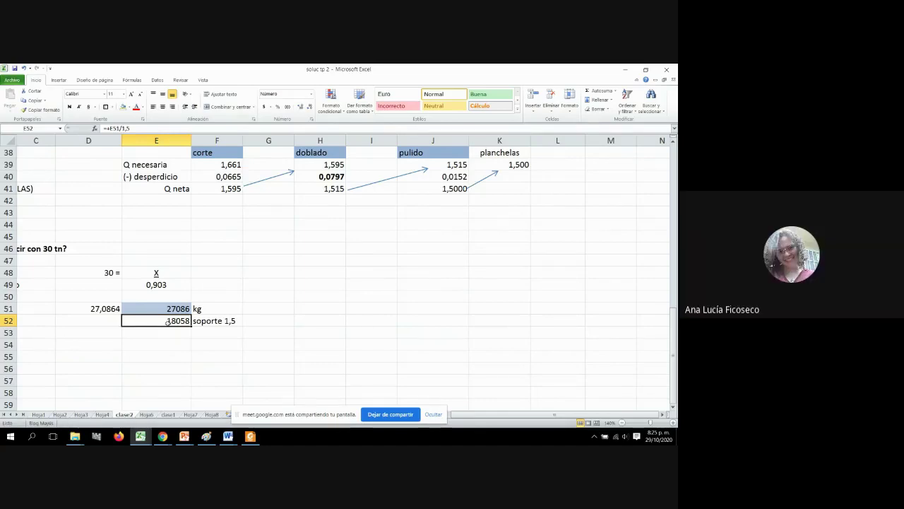
pyautogui.click(174, 352)
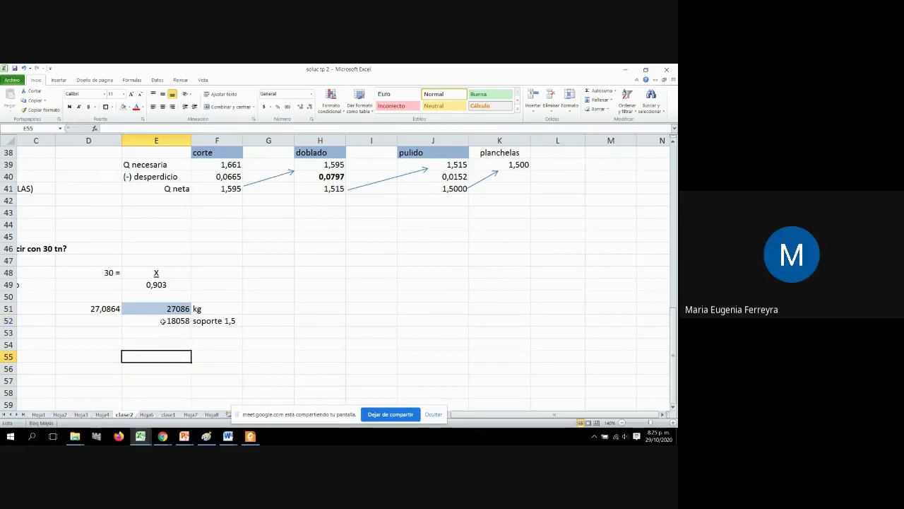
# Switch to Chrome and look at the Facultad de Ciencias Económicas homepage and the Google Meet meeting
pyautogui.click(164, 440)
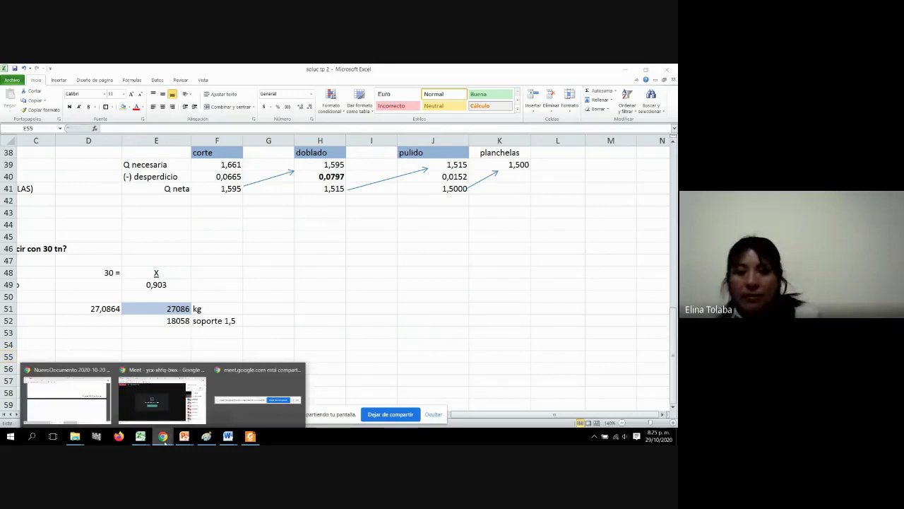
pyautogui.click(162, 414)
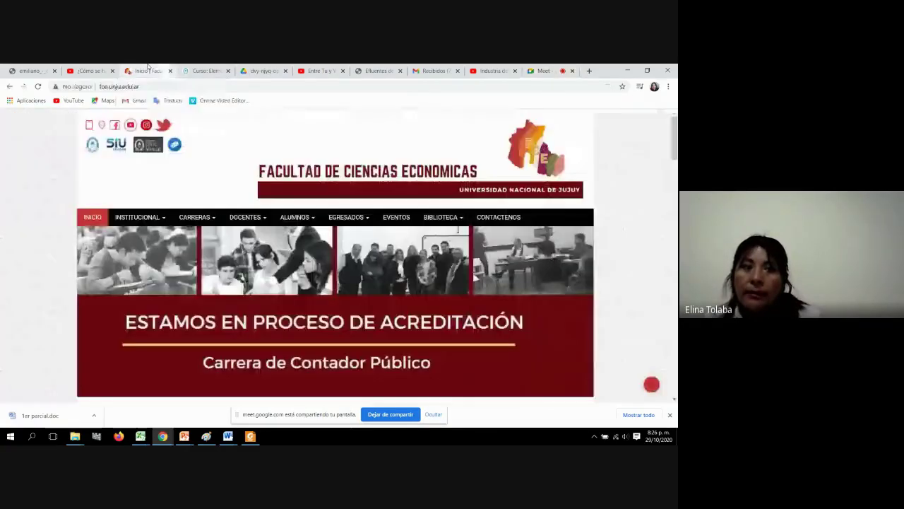
pyautogui.click(148, 69)
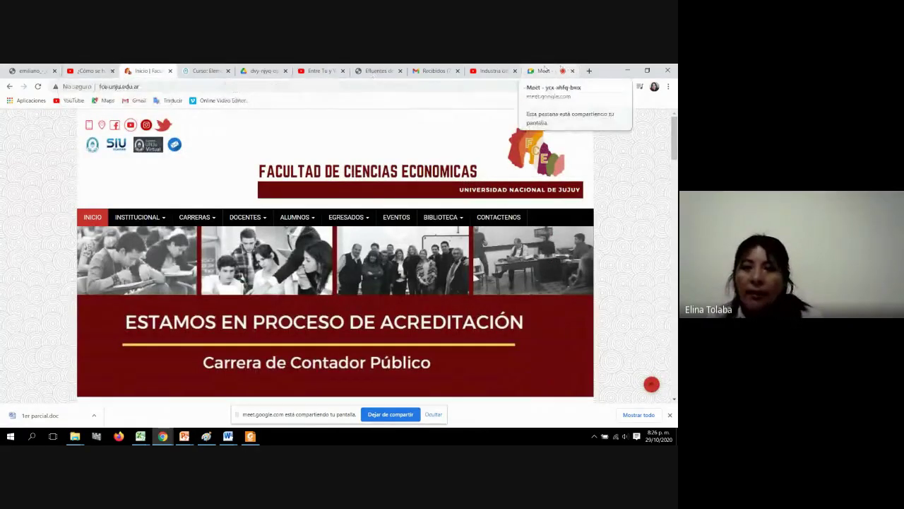
pyautogui.click(543, 71)
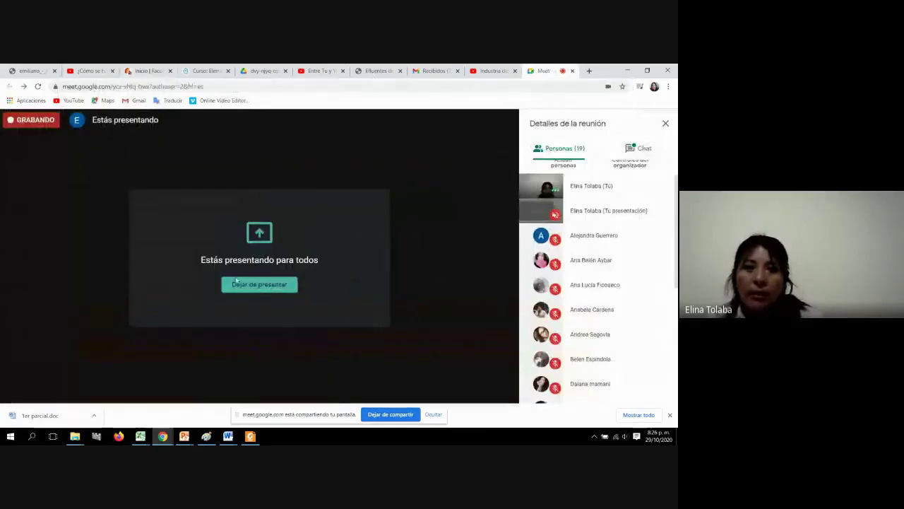
# Examine the UNJu Virtual course page for the class recordings and materials listed under Materia Prima and its neighbouring sections
pyautogui.click(194, 71)
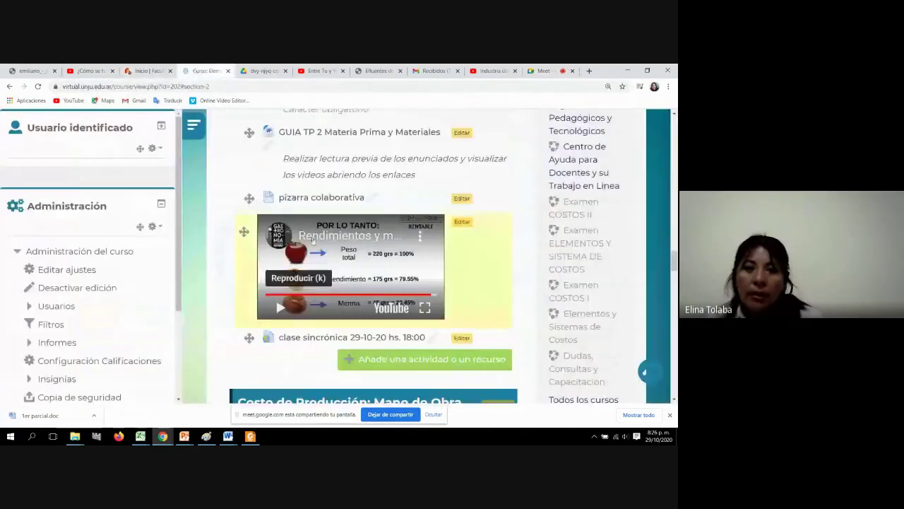
pyautogui.scroll(2, 313, 242)
pyautogui.scroll(2, 313, 241)
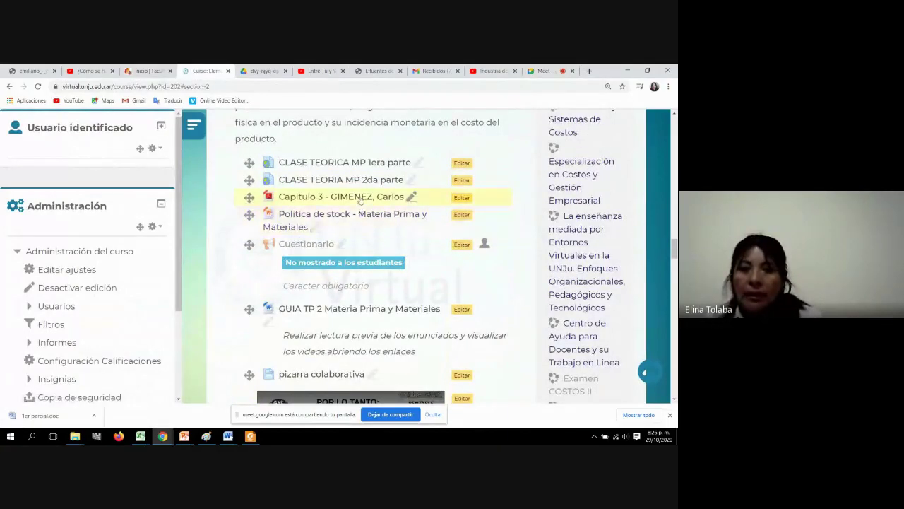
pyautogui.scroll(1, 308, 181)
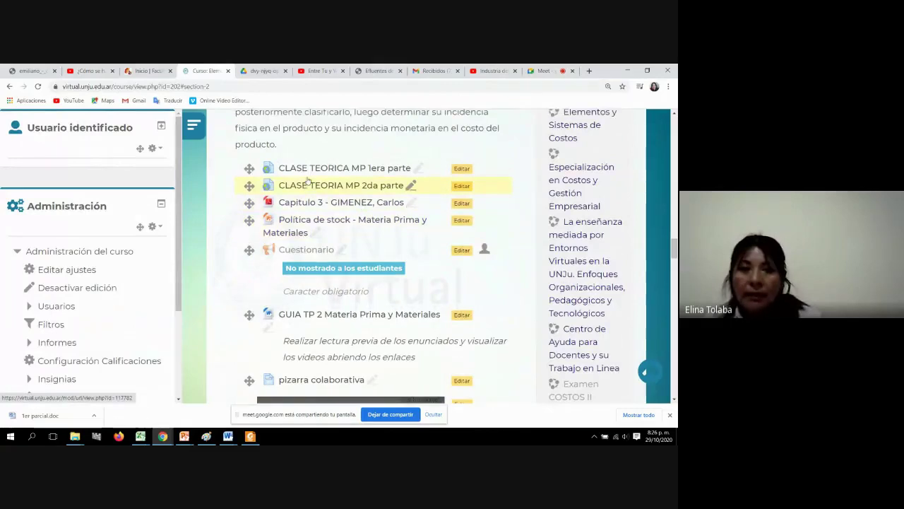
pyautogui.scroll(2, 308, 180)
pyautogui.scroll(-3, 270, 308)
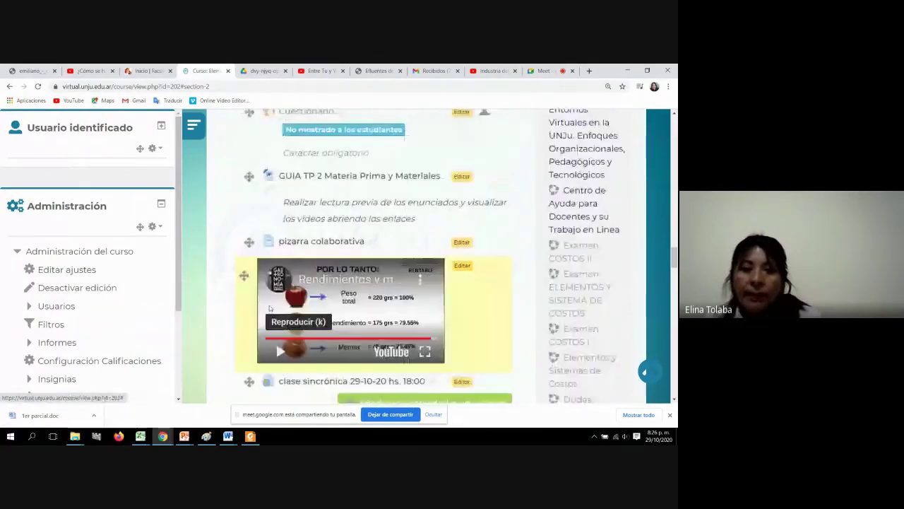
pyautogui.scroll(-3, 269, 308)
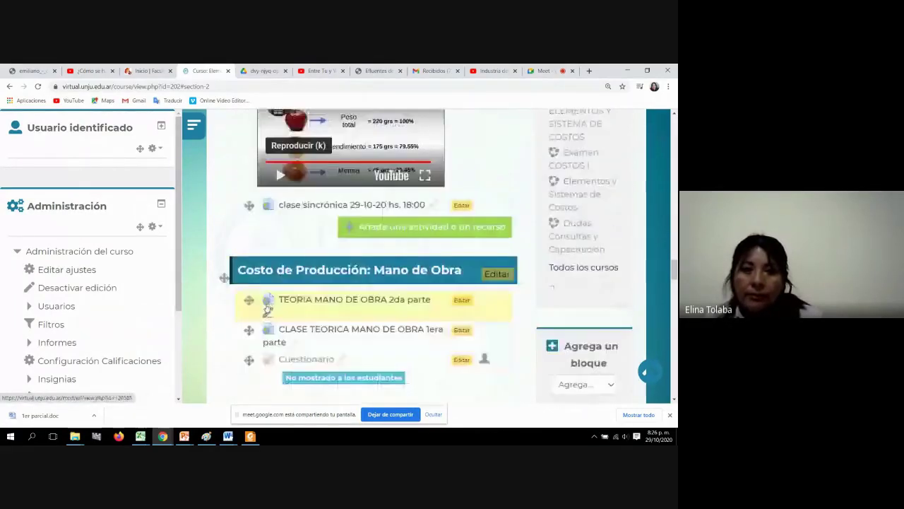
pyautogui.scroll(1, 252, 293)
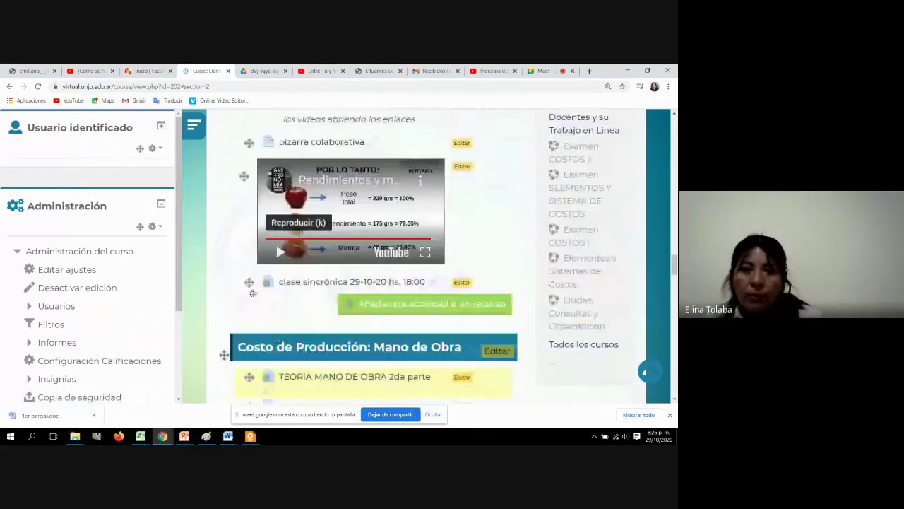
pyautogui.scroll(8, 252, 292)
pyautogui.scroll(2, 250, 286)
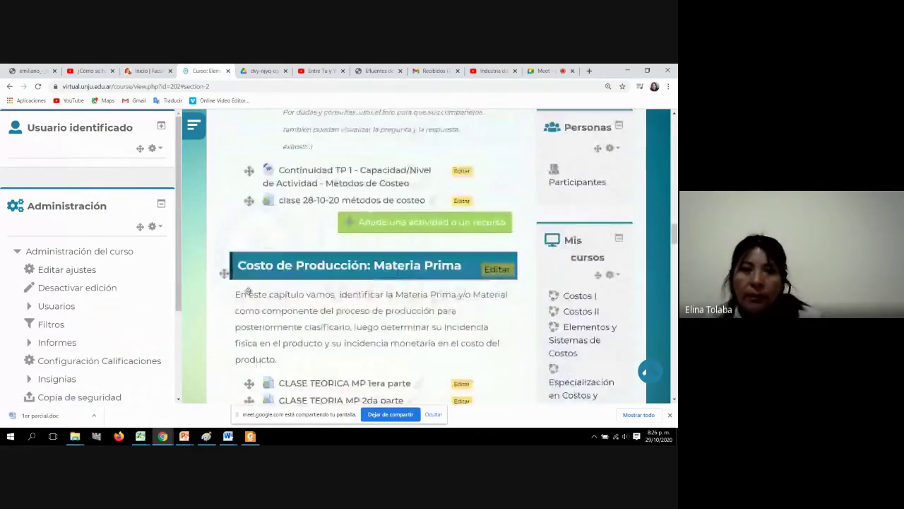
pyautogui.scroll(3, 248, 290)
pyautogui.scroll(1, 247, 288)
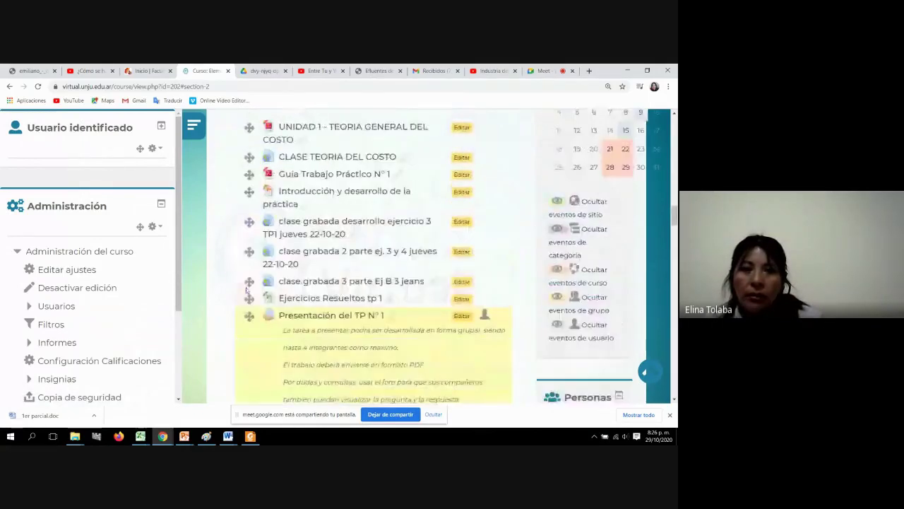
pyautogui.scroll(2, 247, 289)
pyautogui.scroll(-6, 247, 290)
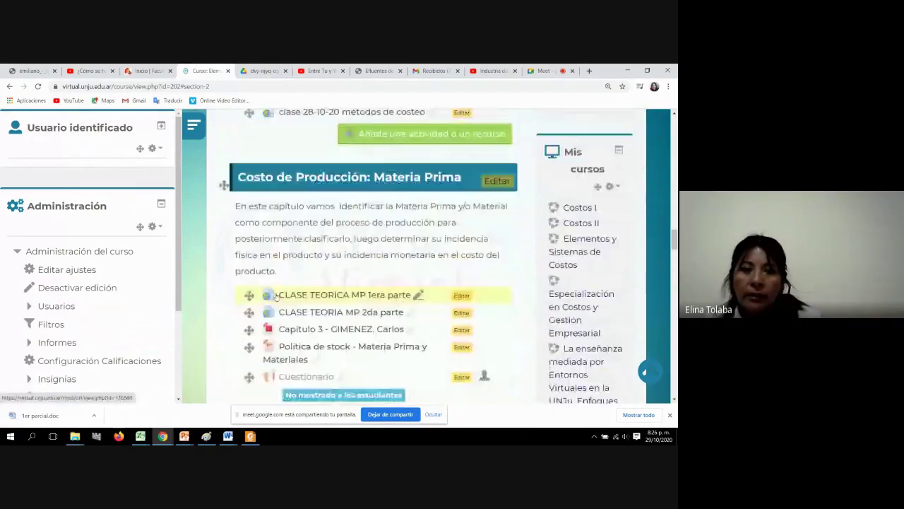
pyautogui.scroll(-2, 322, 322)
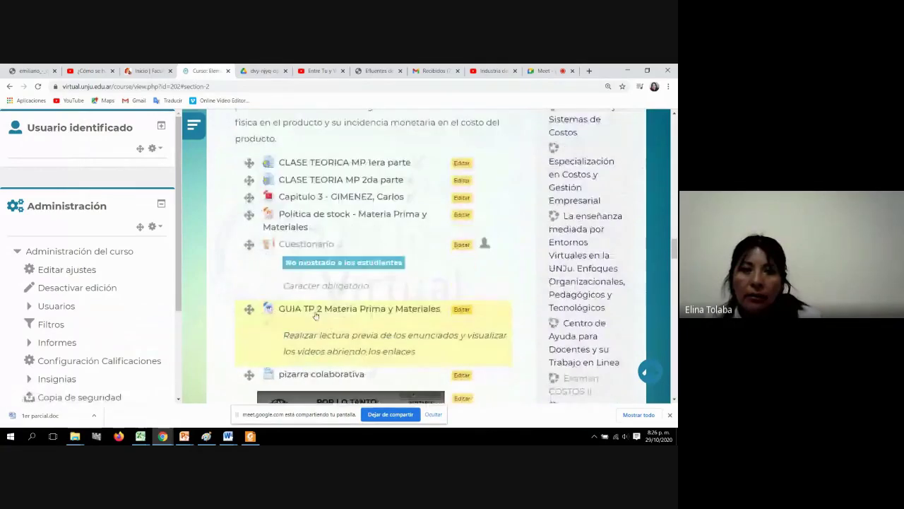
# Try to open the CLASE TEORIA MP 2da parte resource from the course page, and return to the Google Meet tab
pyautogui.click(342, 181)
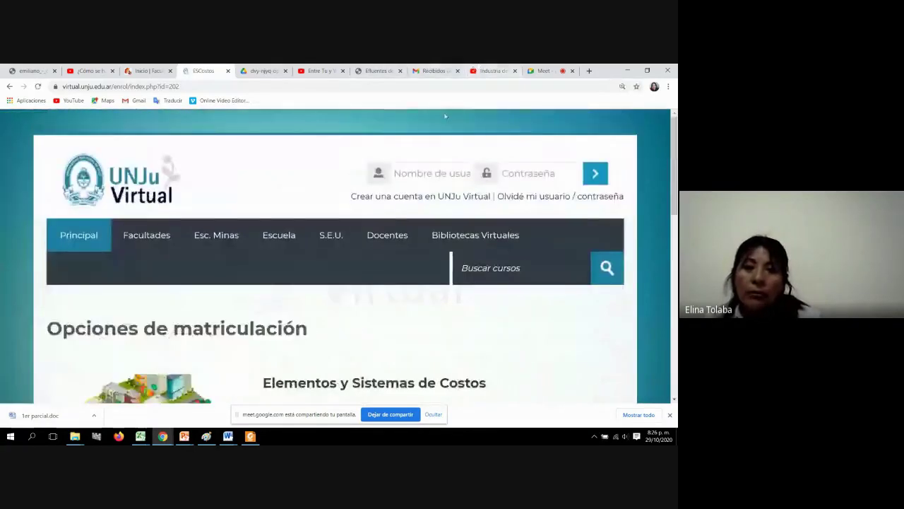
pyautogui.click(545, 71)
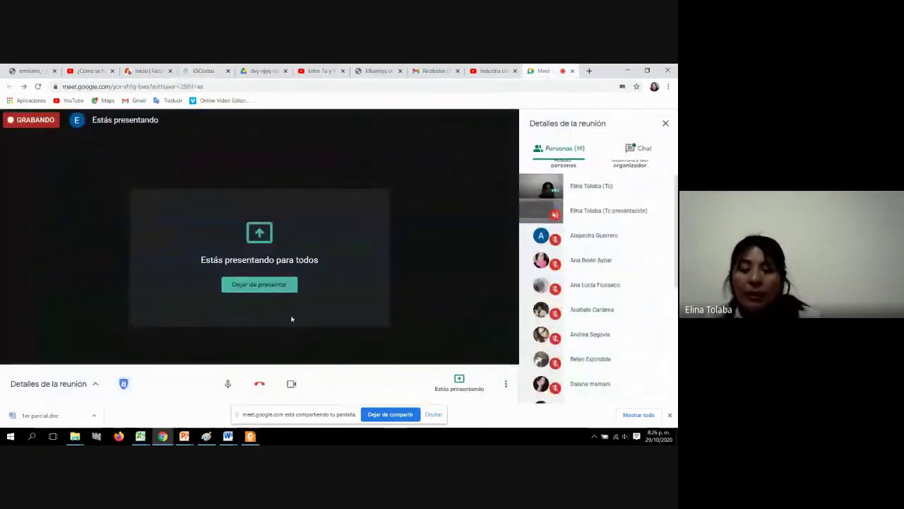